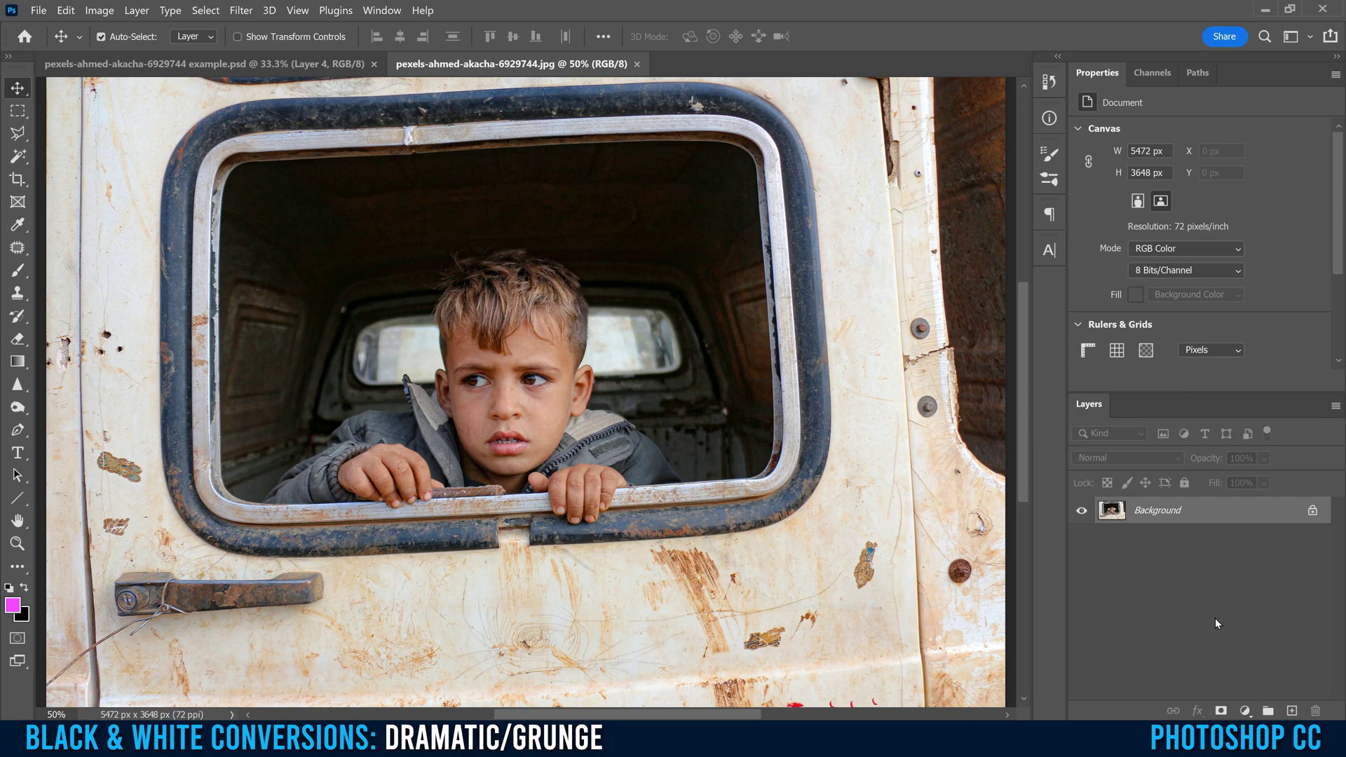
Add a Gradient Map adjustment layer using the Classic method and the Basics black-to-white preset.
{"action": "left_click", "coordinate": [1245, 711]}
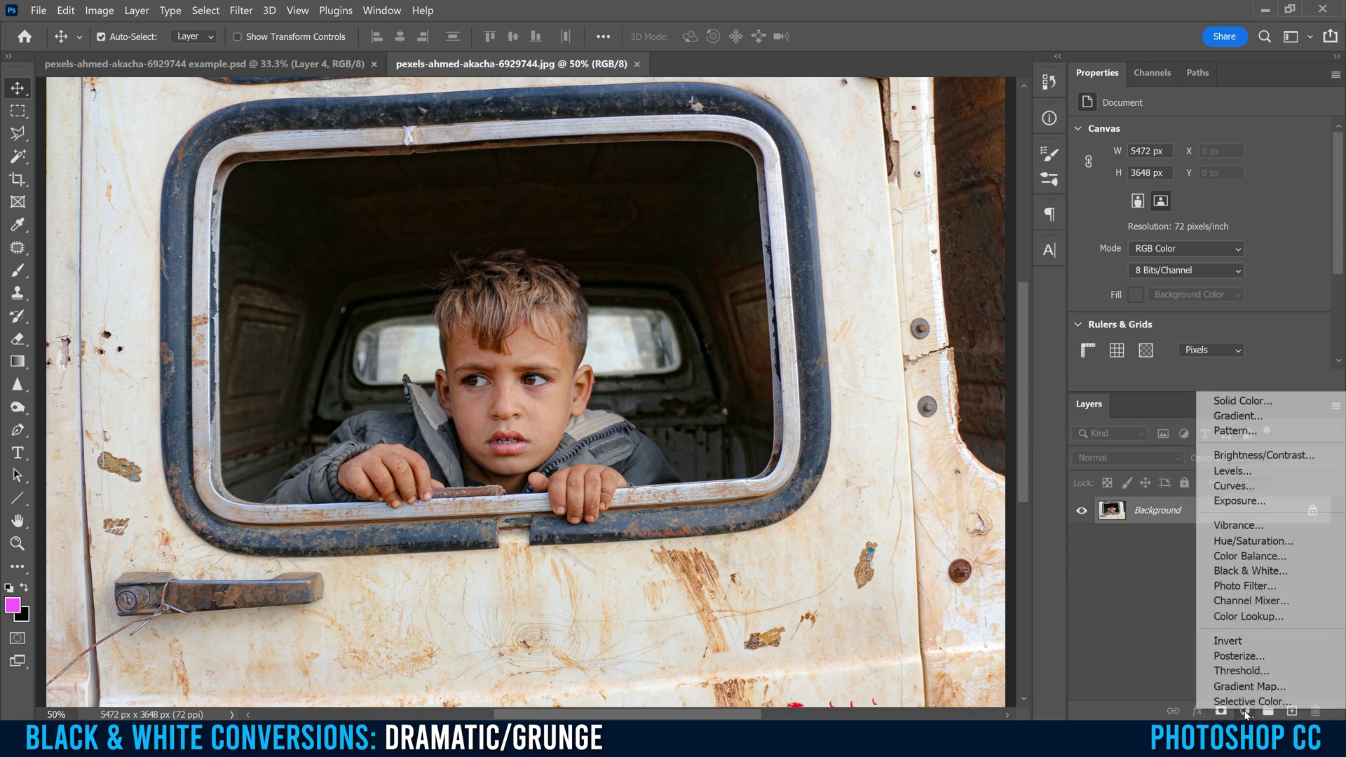
{"action": "left_click", "coordinate": [1246, 691]}
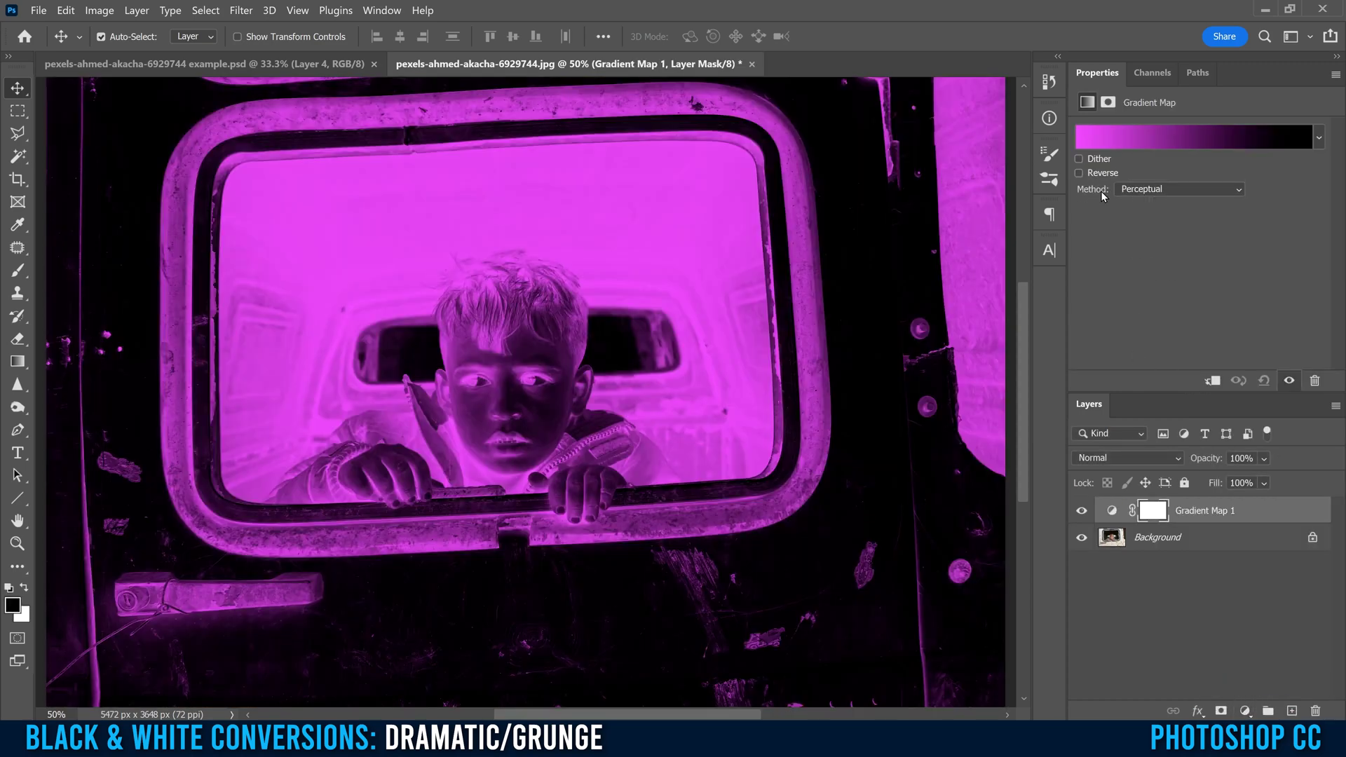
{"action": "left_click", "coordinate": [1143, 190]}
{"action": "left_click", "coordinate": [1133, 232]}
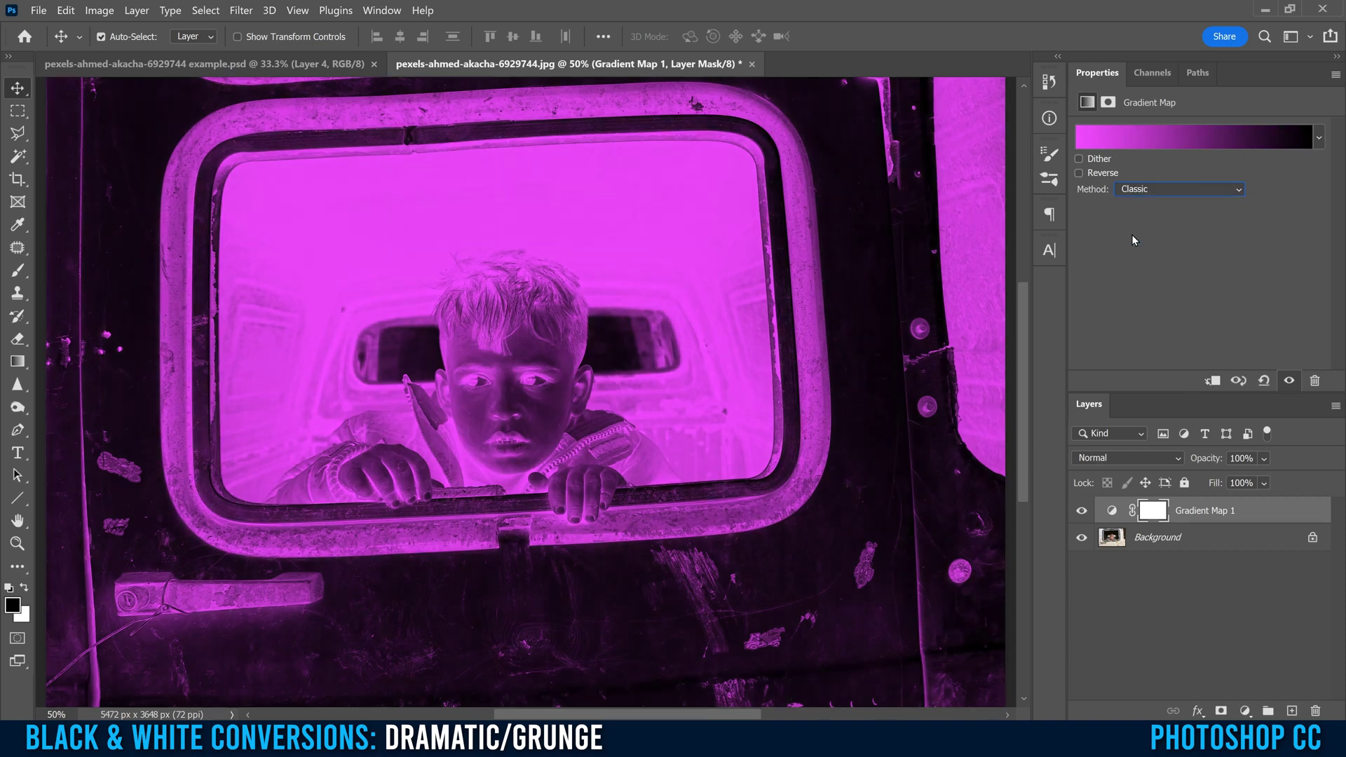
{"action": "left_click", "coordinate": [1173, 138]}
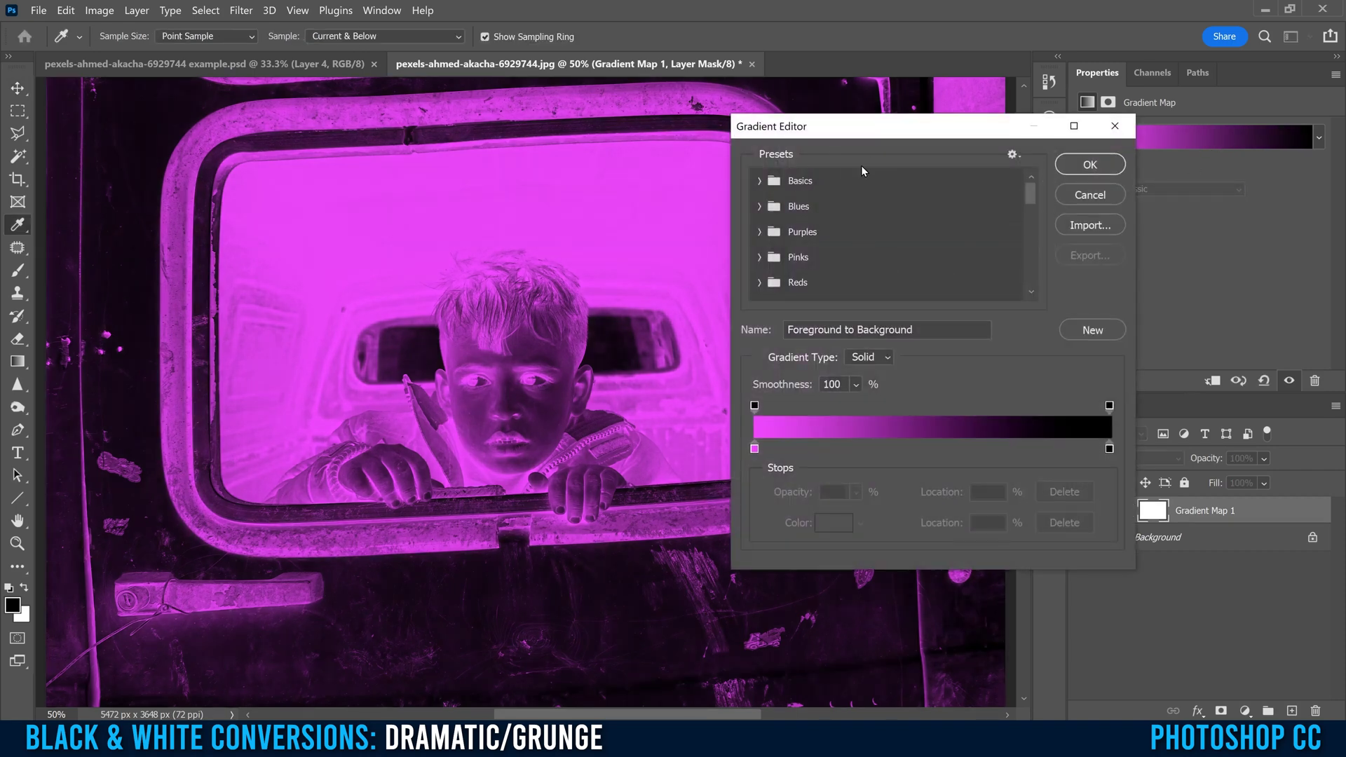
{"action": "left_click", "coordinate": [759, 181]}
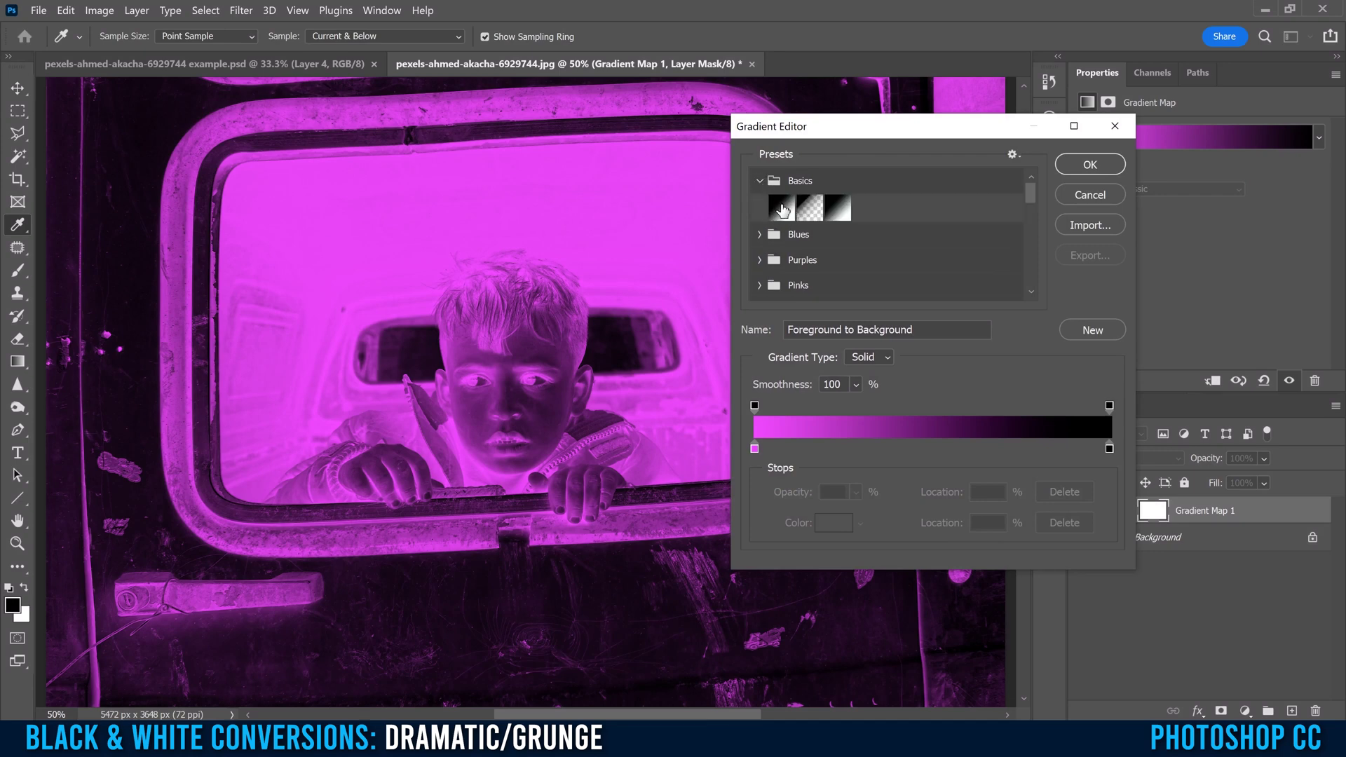
{"action": "left_click", "coordinate": [783, 209]}
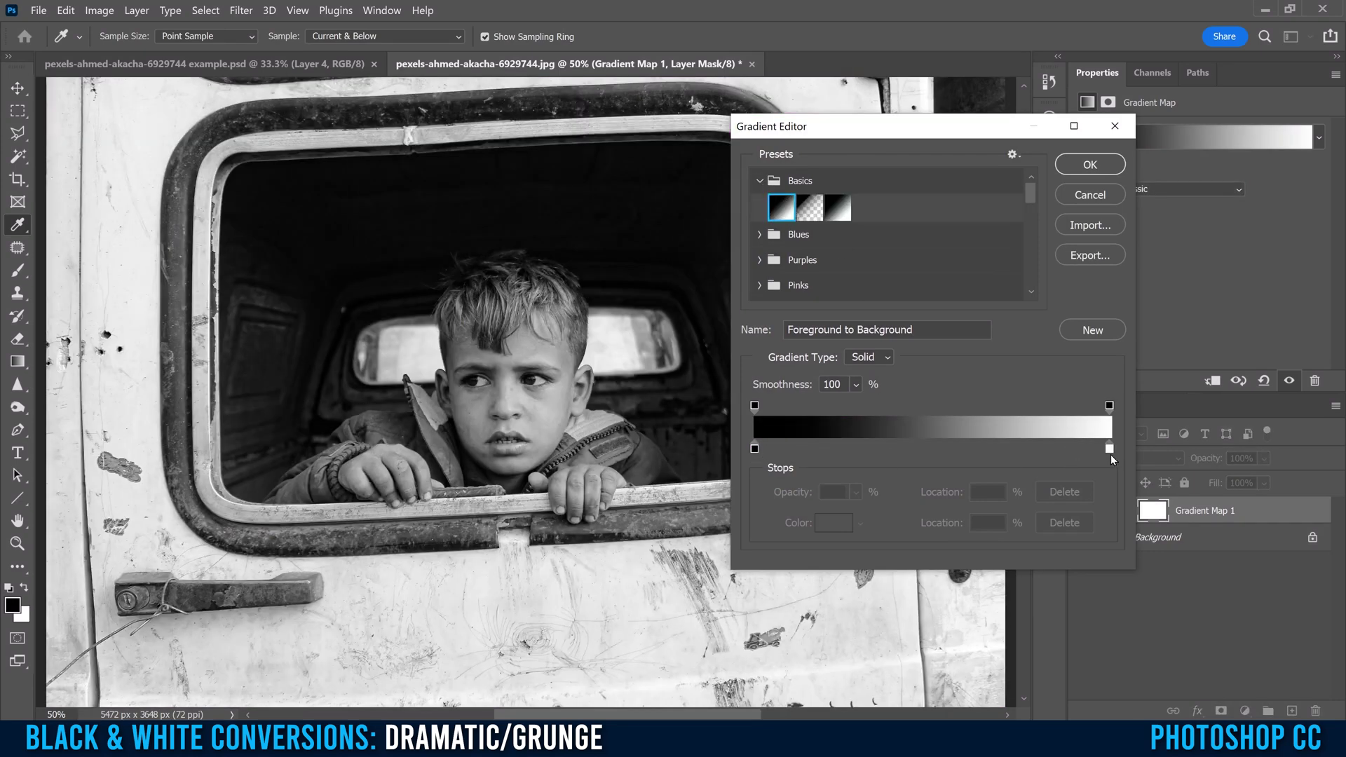
Keep the gradient's end stops at pure black and pure white.
{"action": "left_click", "coordinate": [755, 447]}
{"action": "left_click", "coordinate": [833, 525]}
{"action": "left_click", "coordinate": [956, 472]}
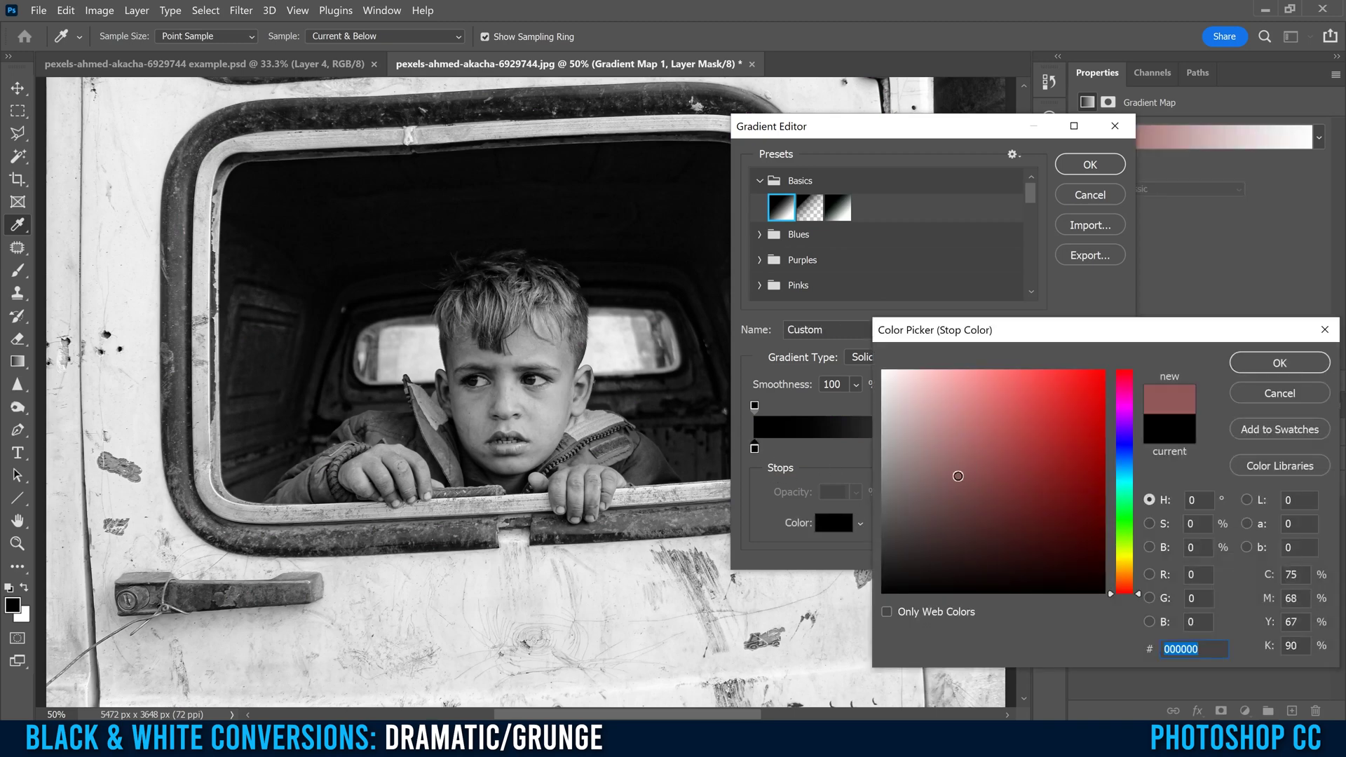
{"action": "left_click", "coordinate": [884, 593]}
{"action": "left_click", "coordinate": [1265, 366]}
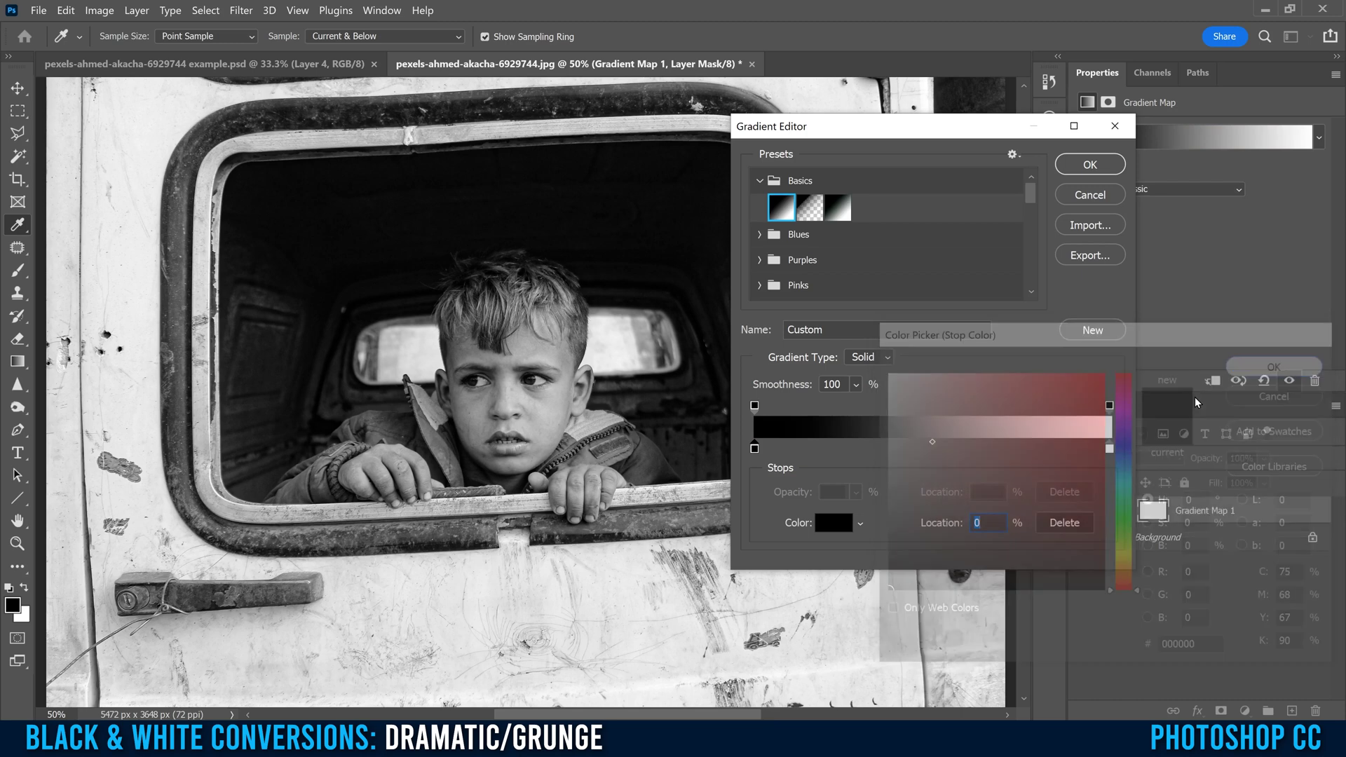
{"action": "left_click", "coordinate": [1109, 448]}
{"action": "left_click", "coordinate": [833, 525]}
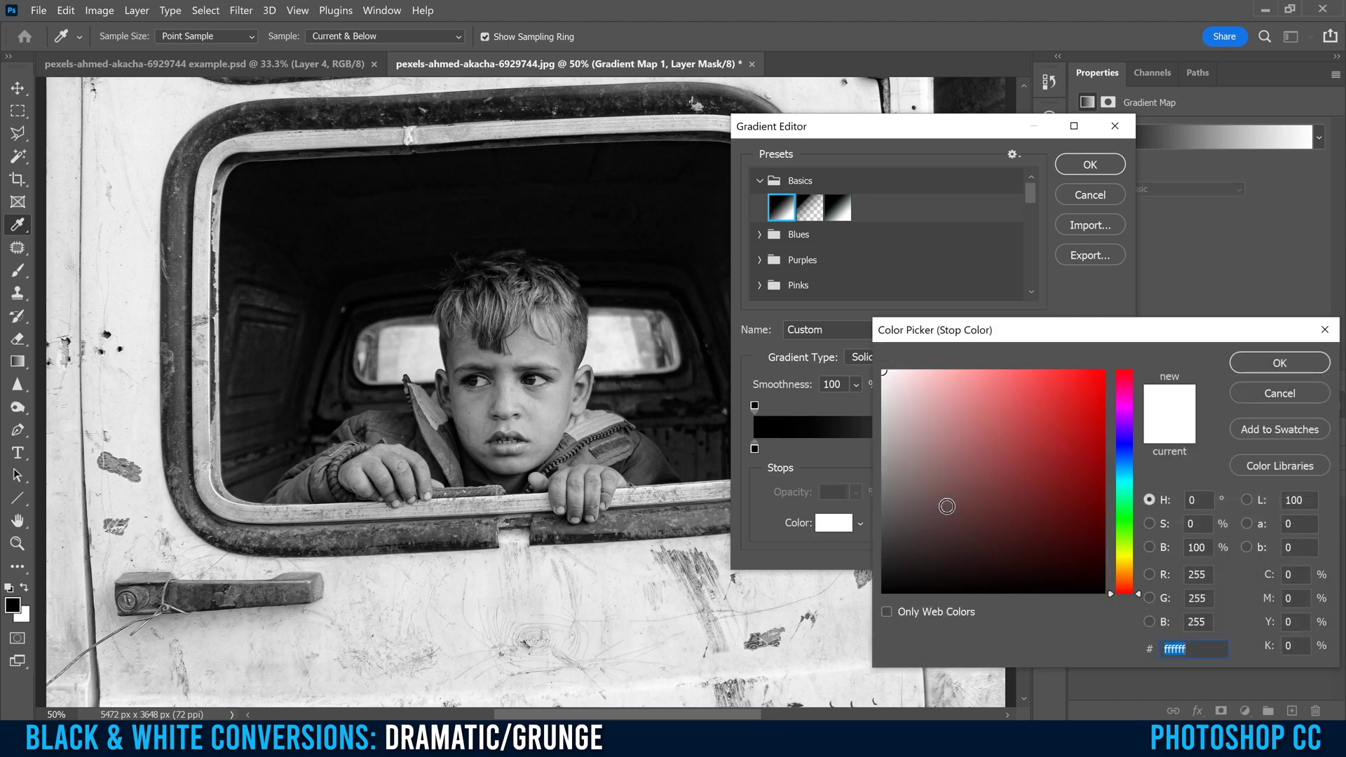
{"action": "left_click", "coordinate": [1270, 364]}
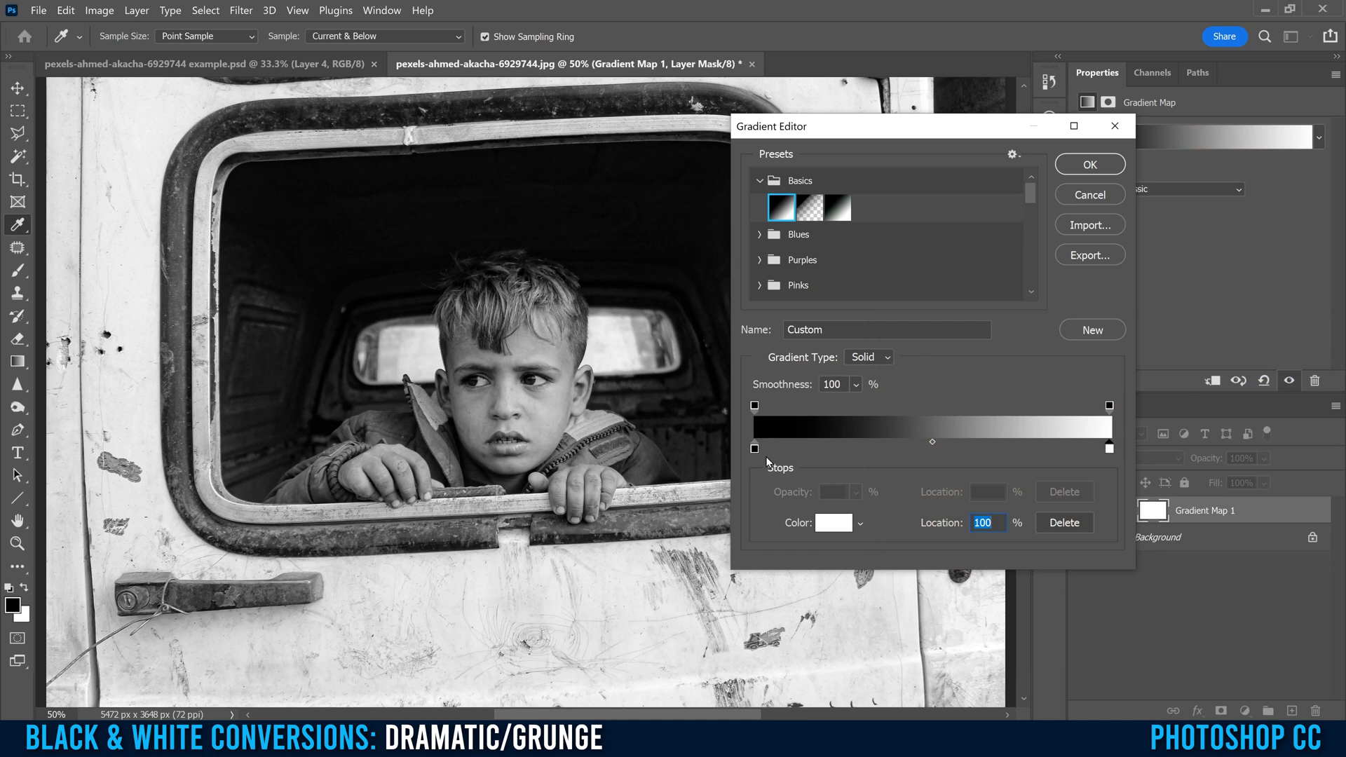
Try moving the black and white points inward and the gradient midpoint to 41.
{"action": "left_click_drag", "start_coordinate": [754, 449], "coordinate": [776, 449]}
{"action": "left_click_drag", "start_coordinate": [1108, 450], "coordinate": [1067, 449]}
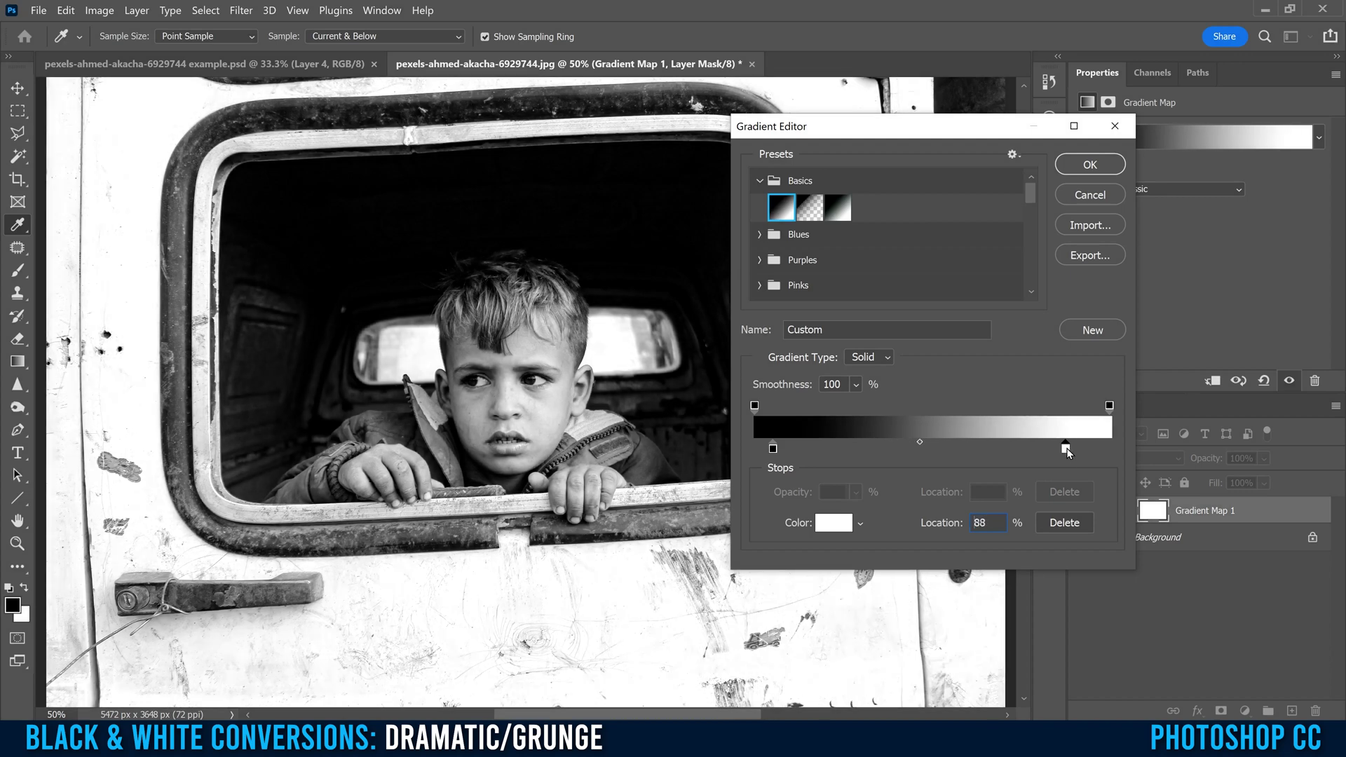
{"action": "left_click", "coordinate": [772, 449]}
{"action": "left_click_drag", "start_coordinate": [769, 448], "coordinate": [791, 449]}
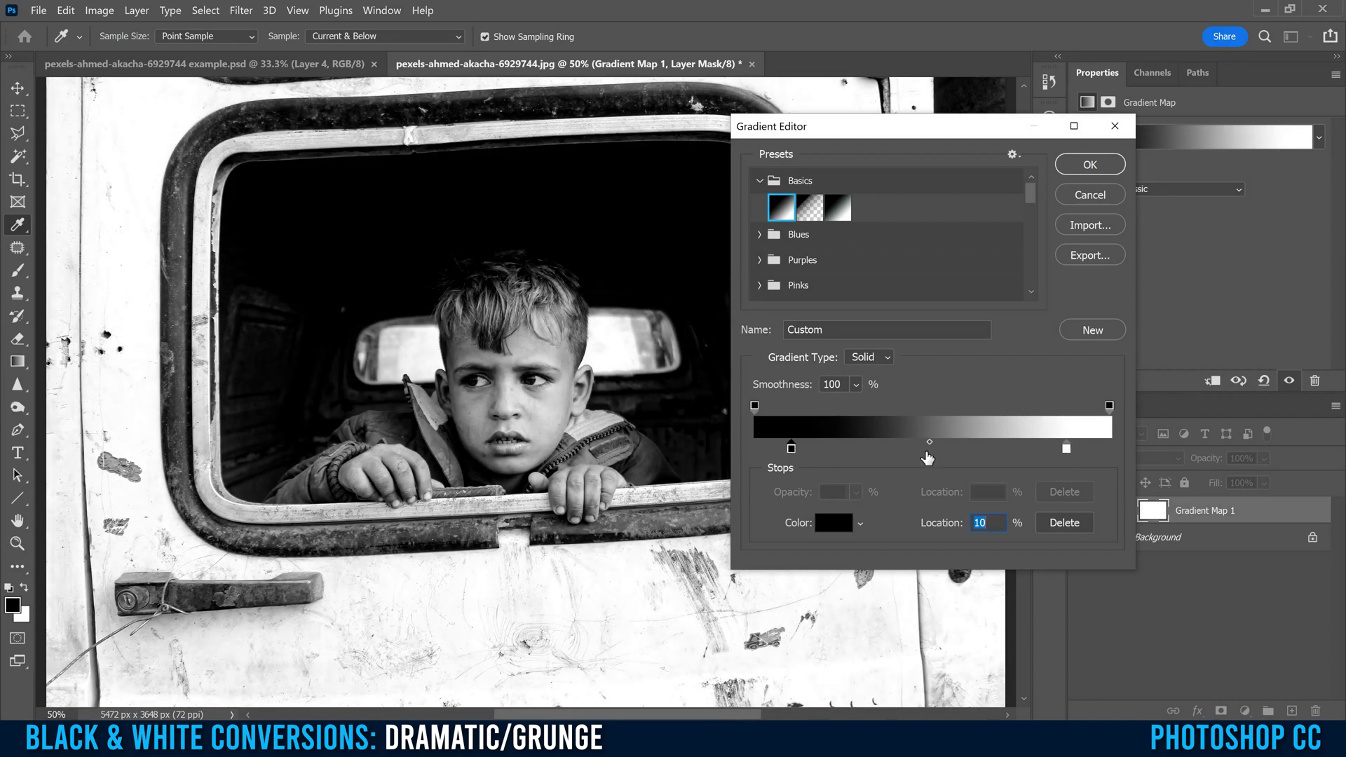
{"action": "left_click", "coordinate": [926, 442]}
{"action": "left_click_drag", "start_coordinate": [921, 444], "coordinate": [906, 442]}
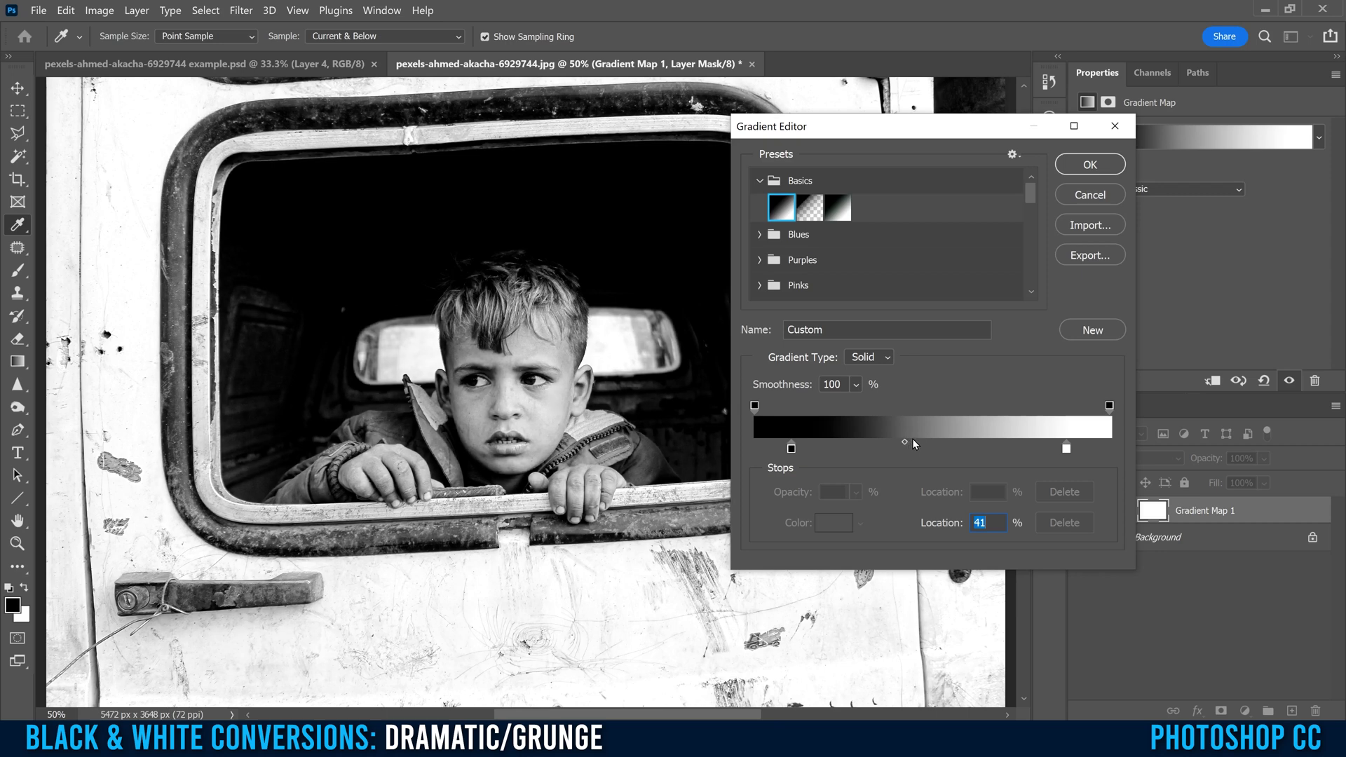
Return the stops to locations 0 and 100 and the midpoint to 50.
{"action": "left_click", "coordinate": [792, 449]}
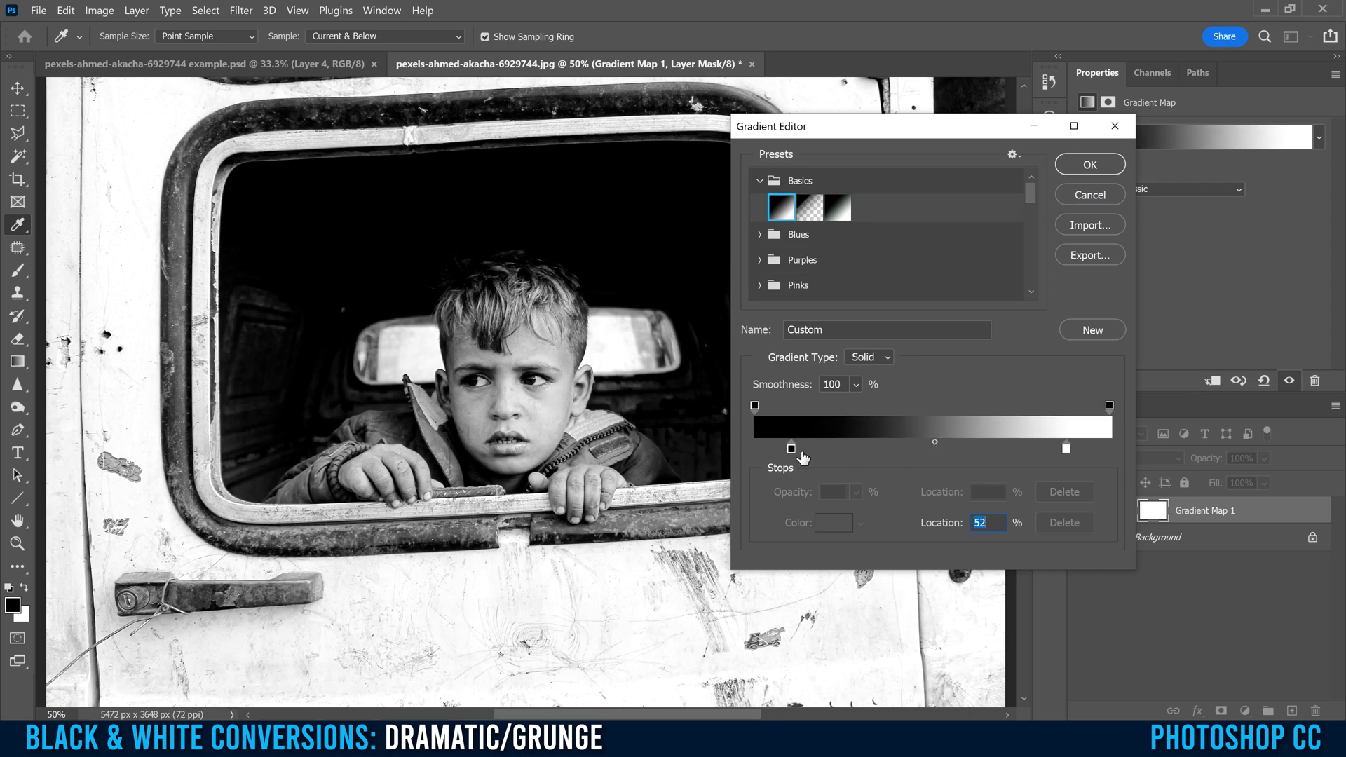
{"action": "left_click_drag", "start_coordinate": [791, 448], "coordinate": [754, 448]}
{"action": "left_click_drag", "start_coordinate": [1066, 448], "coordinate": [1130, 449]}
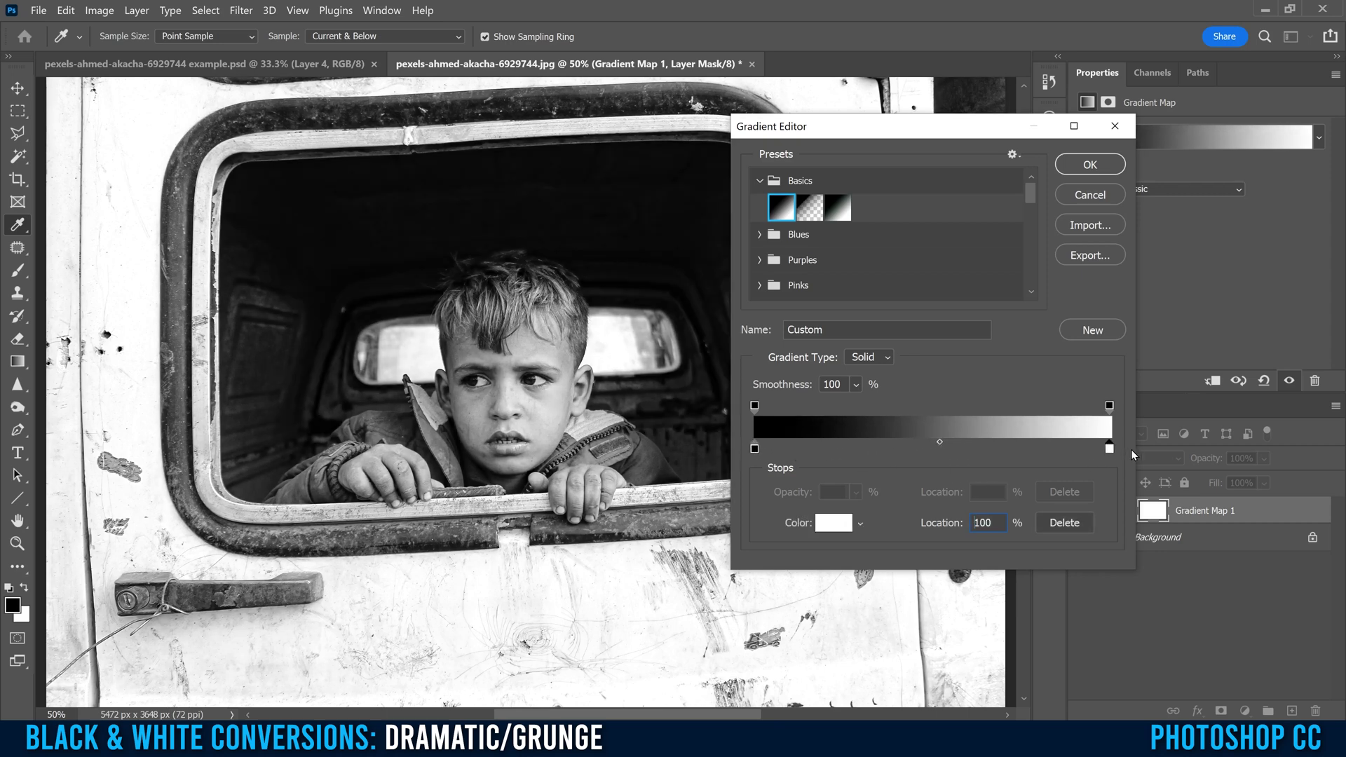
{"action": "left_click", "coordinate": [939, 442]}
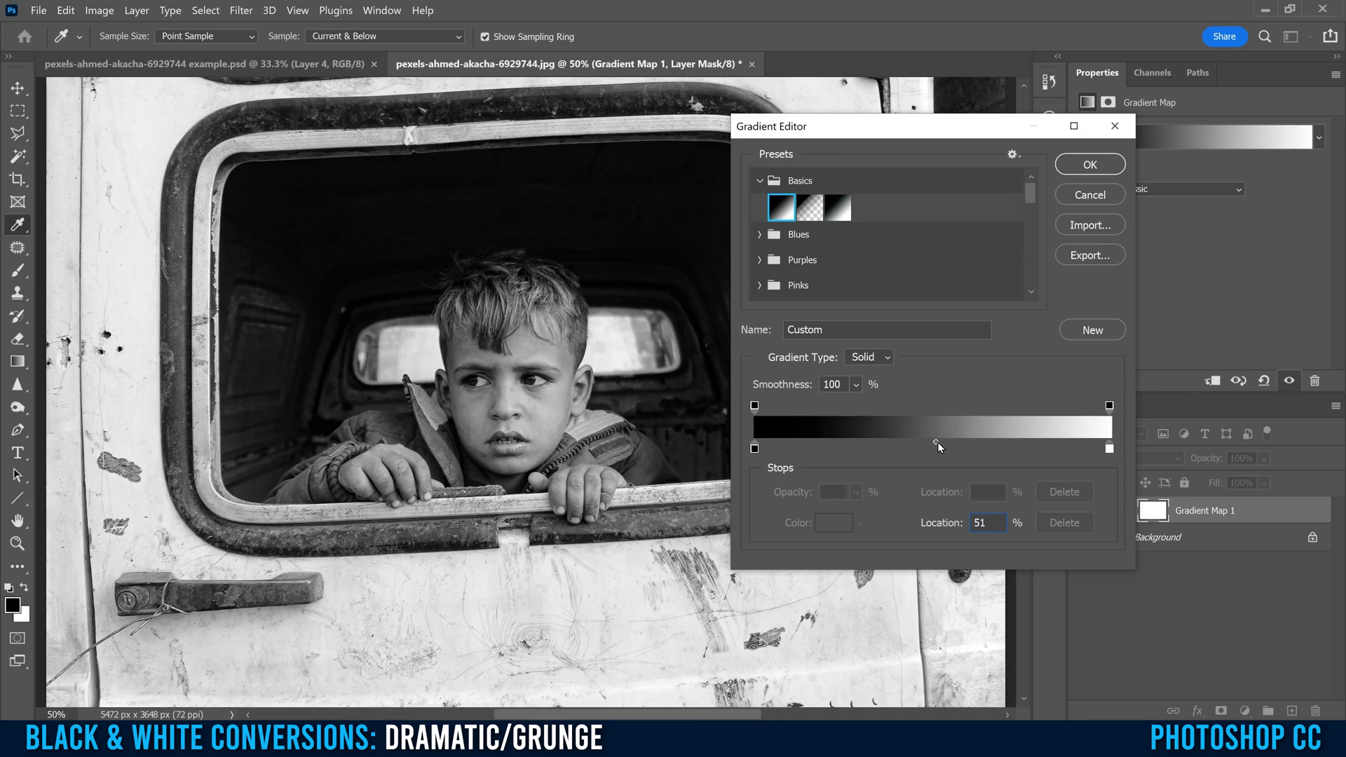
{"action": "key", "text": "BackSpace"}
{"action": "type", "text": "0"}
{"action": "key", "text": "Return"}
Accept the gradient and add a Black & White adjustment layer above Background.
{"action": "left_click", "coordinate": [1082, 166]}
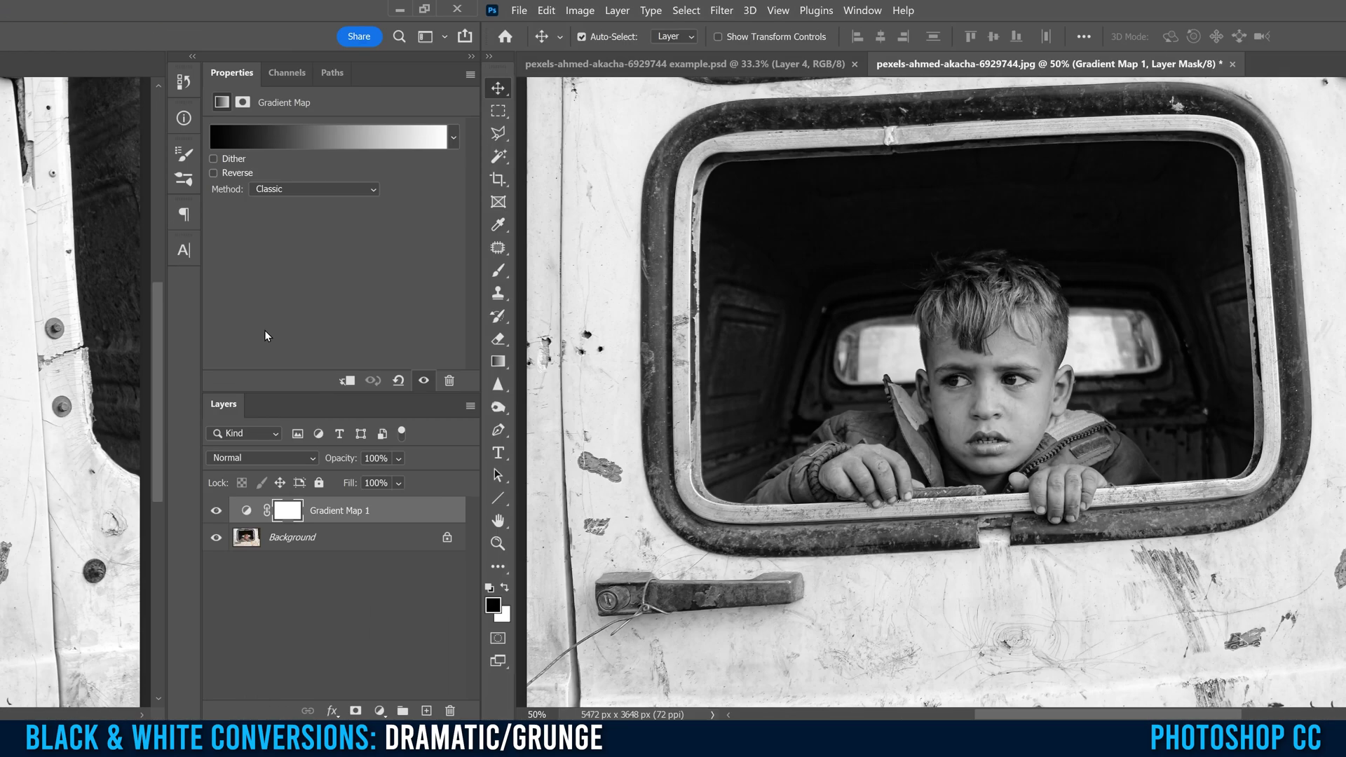
{"action": "left_click", "coordinate": [1162, 539]}
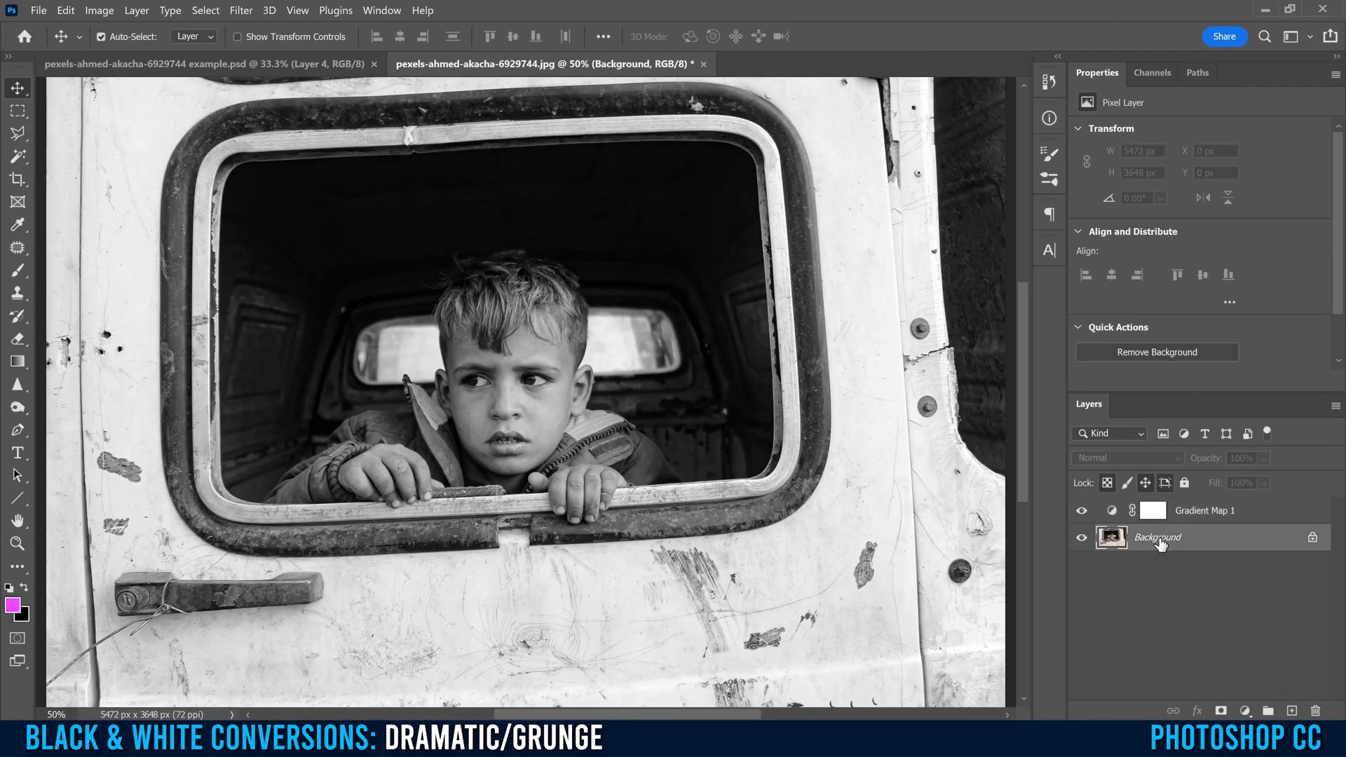
{"action": "left_click", "coordinate": [1245, 712]}
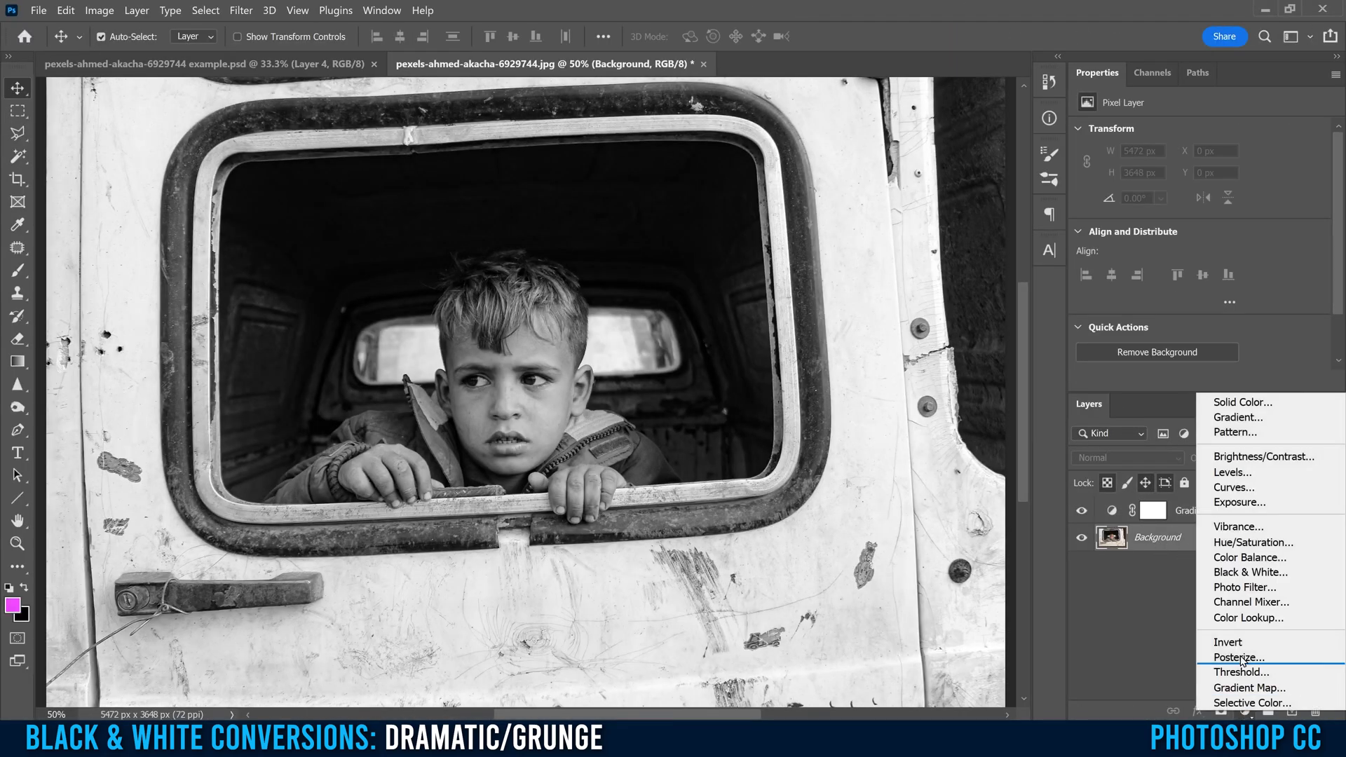
{"action": "left_click", "coordinate": [1261, 573]}
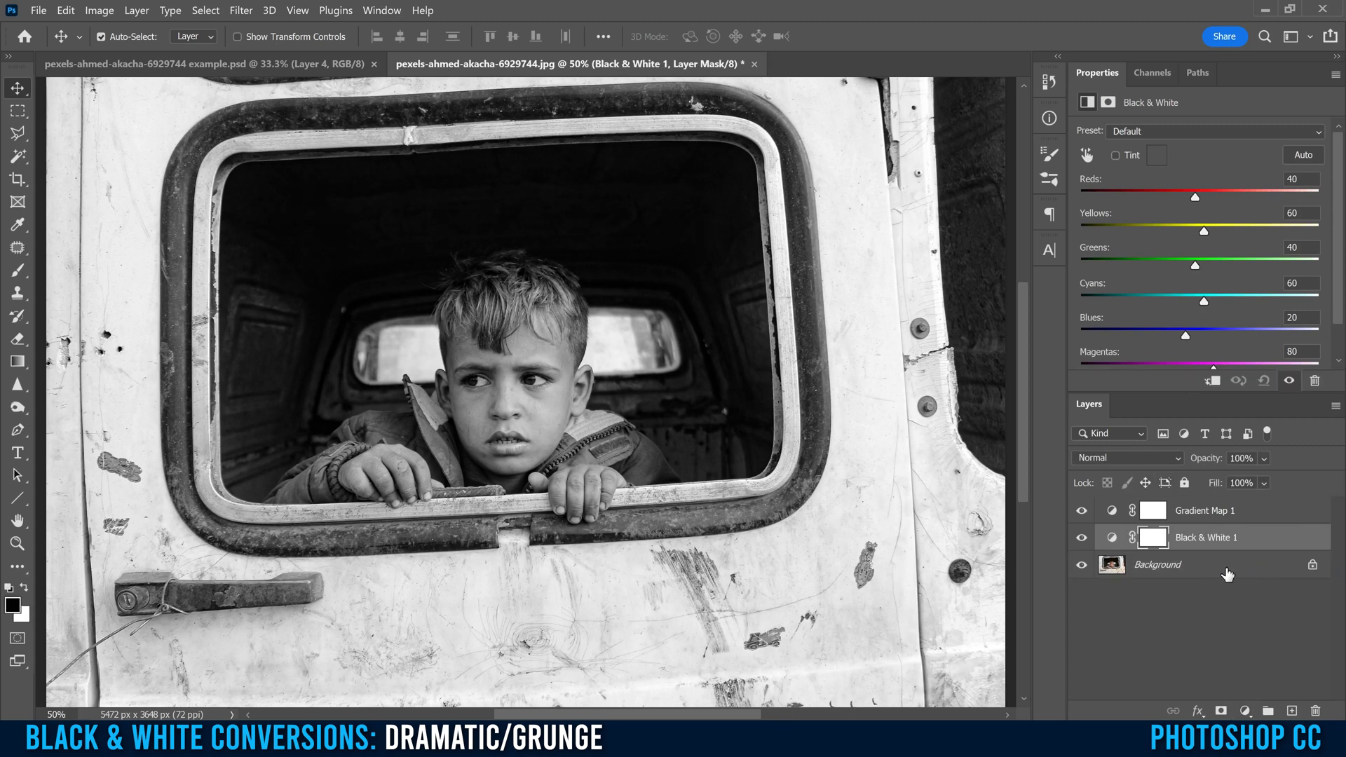
Auto-balance the Black & White mix, try Reds at 35, and compare with the colour original.
{"action": "left_click", "coordinate": [1301, 155]}
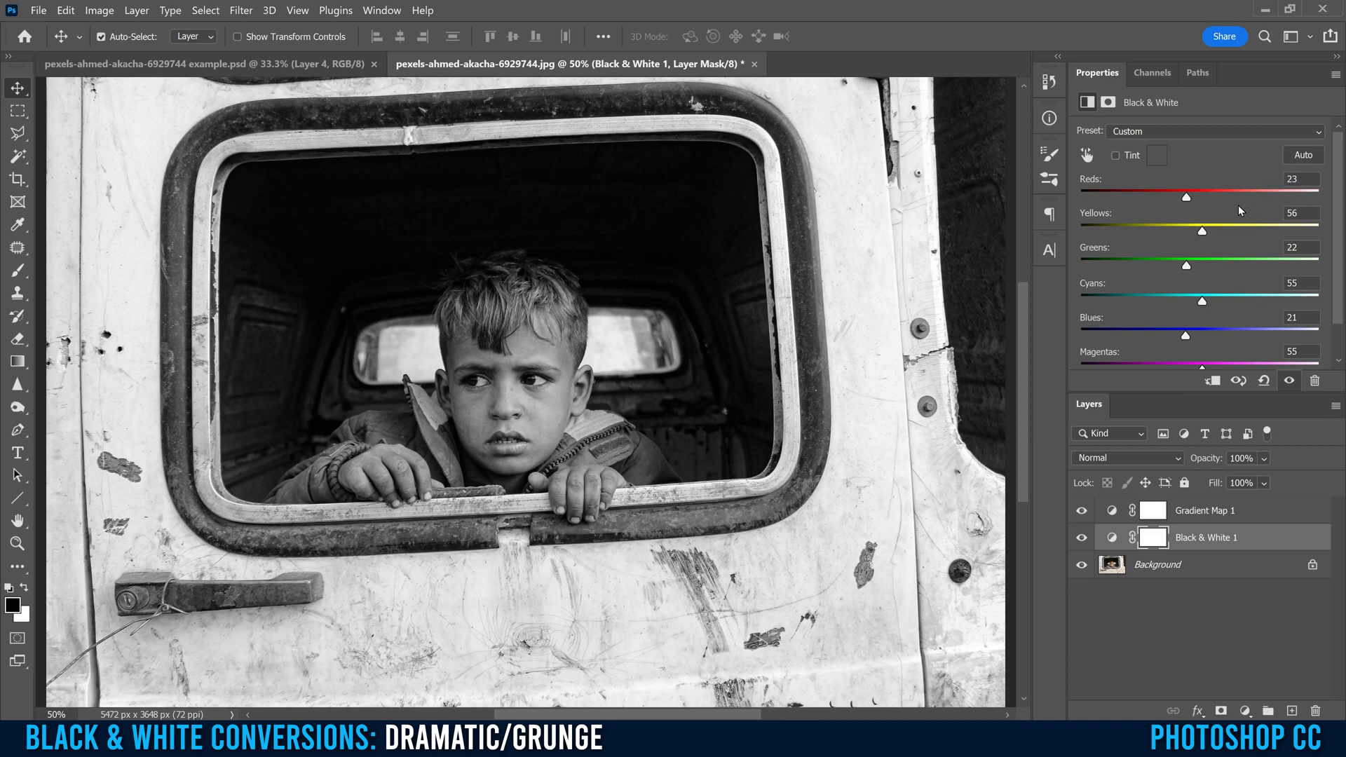
{"action": "mouse_move", "coordinate": [1187, 199]}
{"action": "left_mouse_down"}
{"action": "mouse_move", "coordinate": [1219, 202]}
{"action": "mouse_move", "coordinate": [1109, 200]}
{"action": "mouse_move", "coordinate": [1207, 201]}
{"action": "mouse_move", "coordinate": [1184, 197]}
{"action": "mouse_move", "coordinate": [1195, 204]}
{"action": "left_mouse_up"}
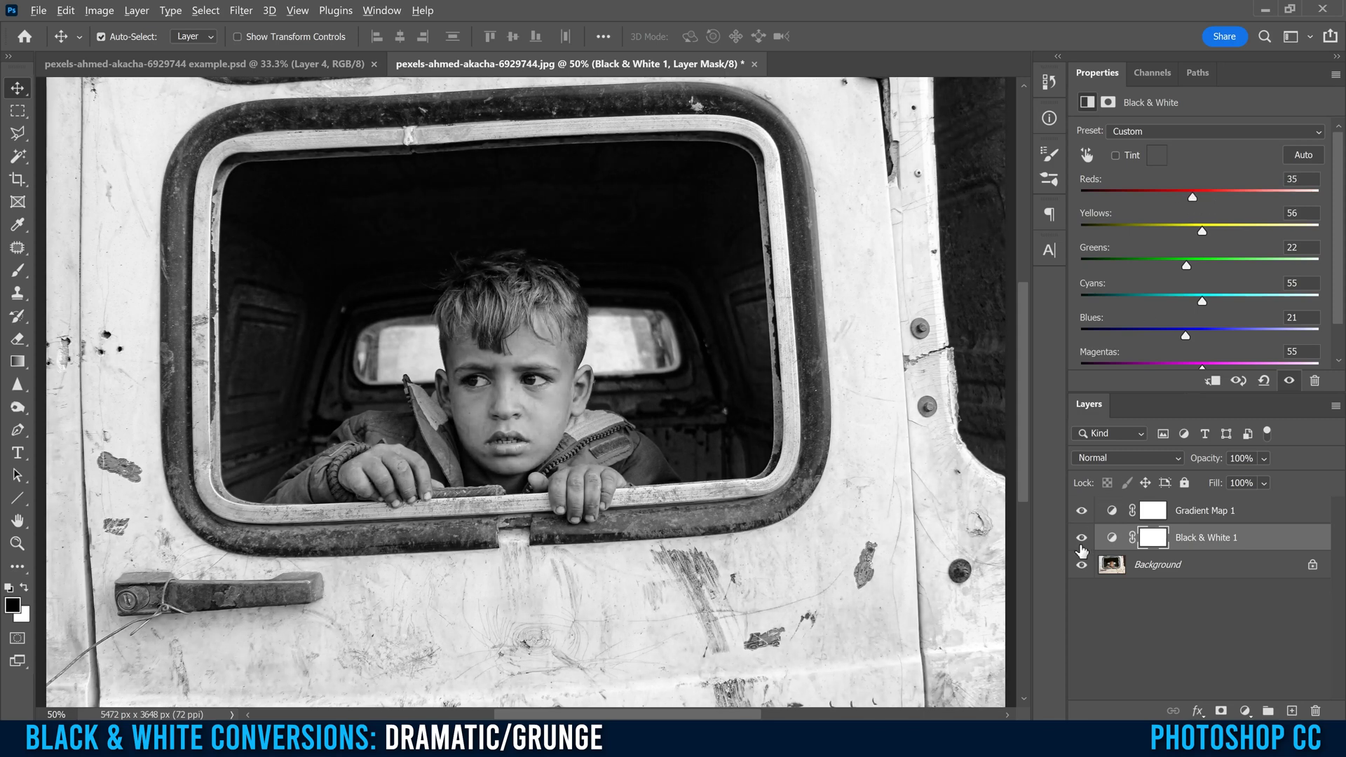
{"action": "left_click", "coordinate": [1083, 564], "text": "alt"}
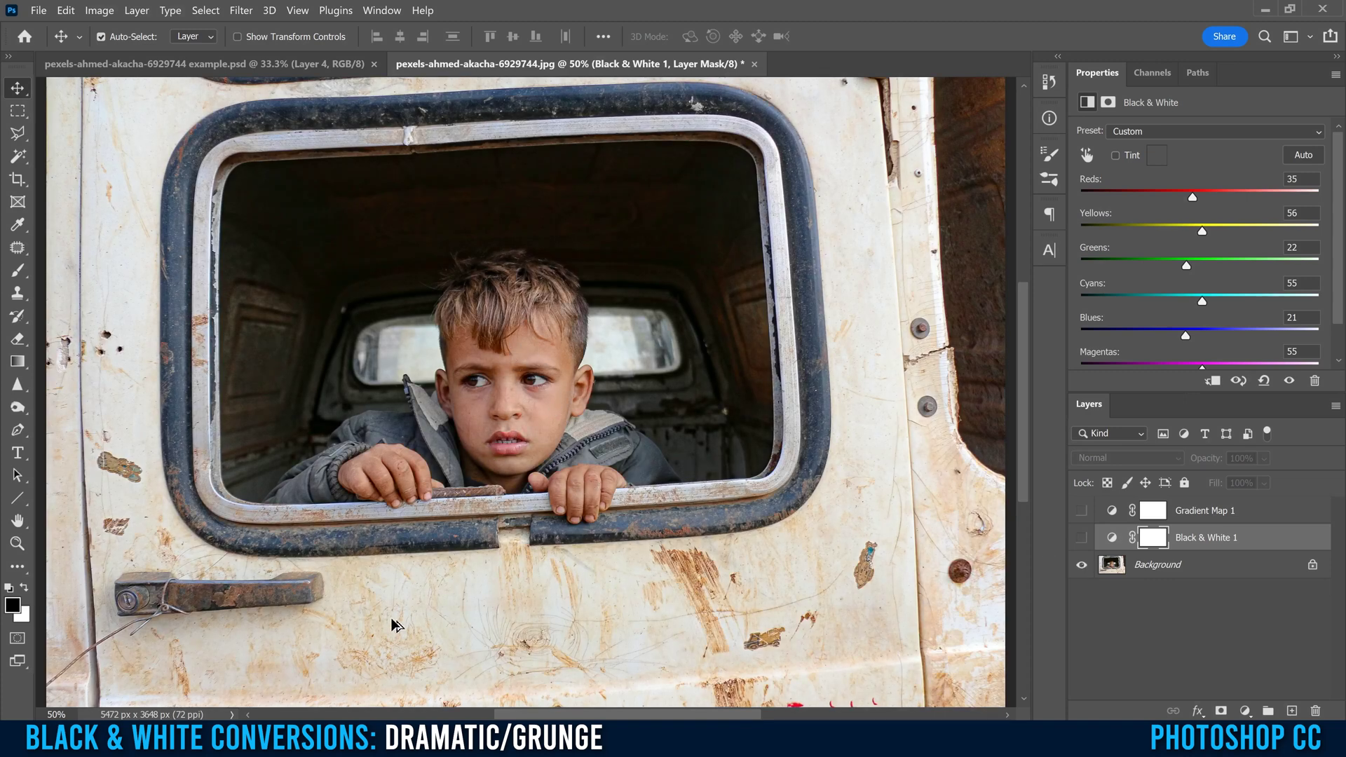
{"action": "left_click", "coordinate": [1082, 565], "text": "alt"}
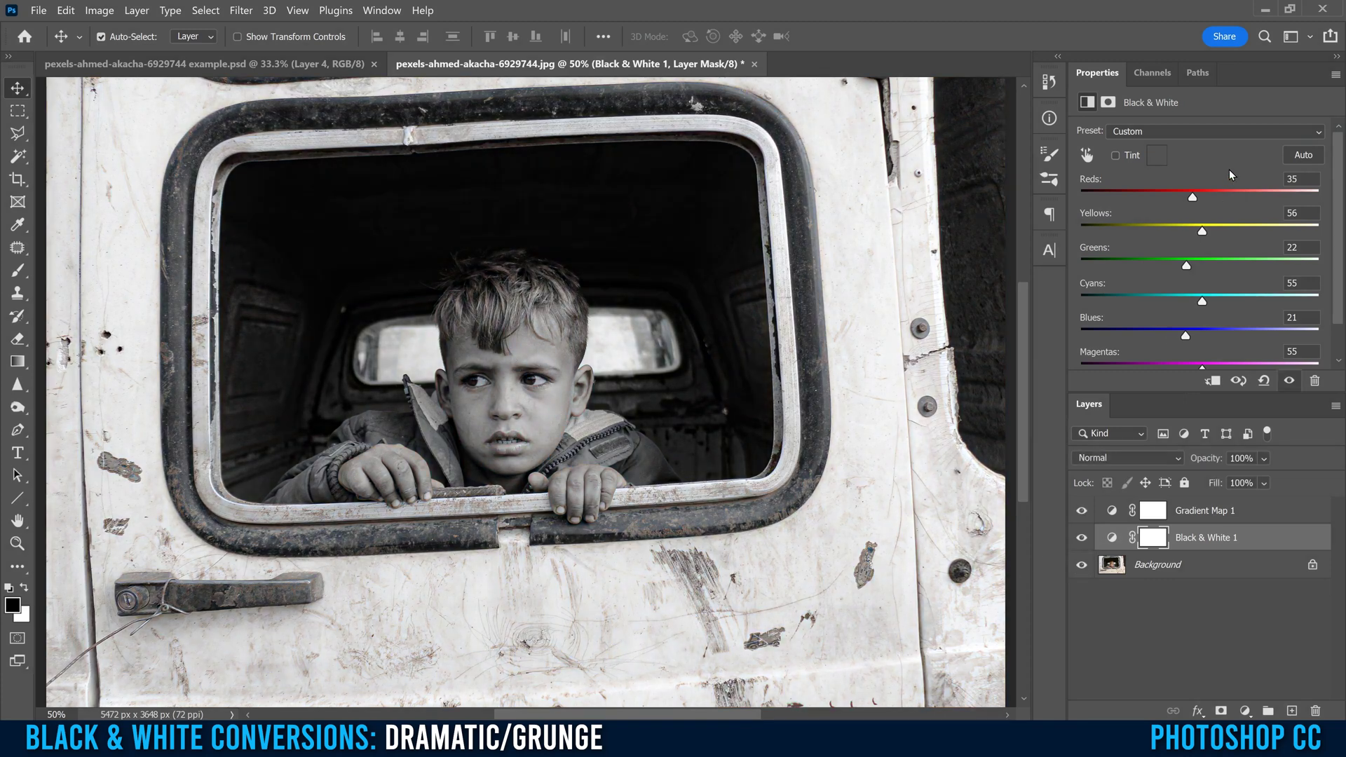
Set Reds back to 23, try Cyans at -200, then undo it to 55.
{"action": "mouse_move", "coordinate": [1194, 199]}
{"action": "left_mouse_down"}
{"action": "mouse_move", "coordinate": [1227, 200]}
{"action": "mouse_move", "coordinate": [1149, 199]}
{"action": "mouse_move", "coordinate": [1188, 197]}
{"action": "left_mouse_up"}
{"action": "type", "text": "23"}
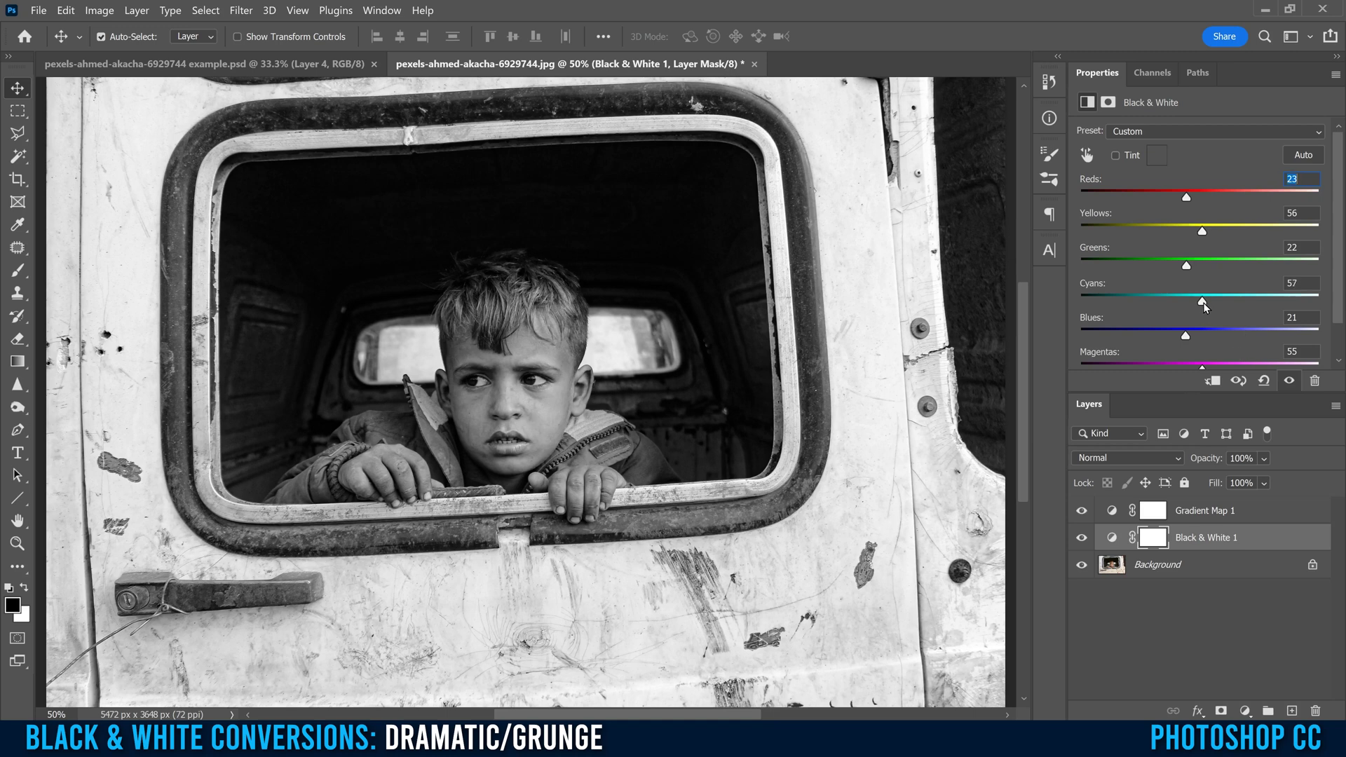
{"action": "left_click_drag", "start_coordinate": [1203, 302], "coordinate": [1045, 304]}
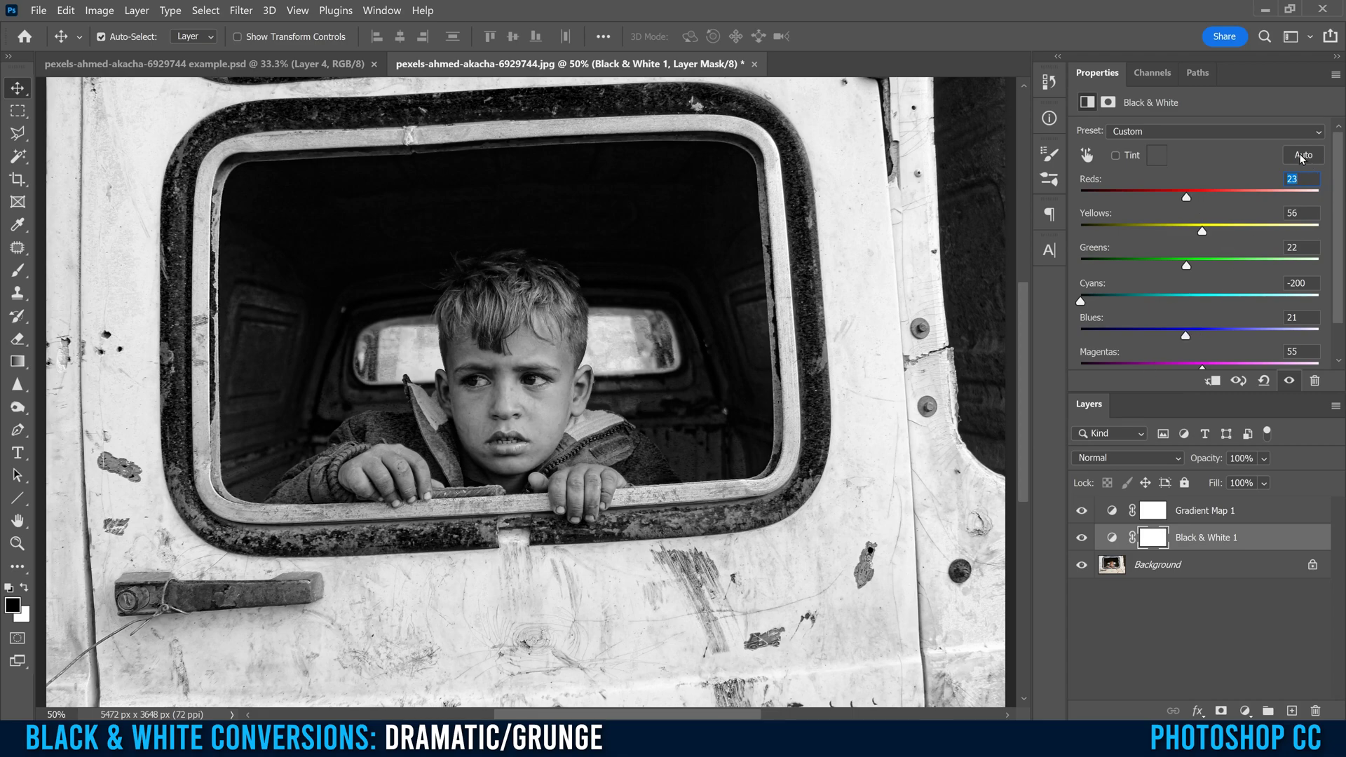
{"action": "key", "text": "ctrl+z"}
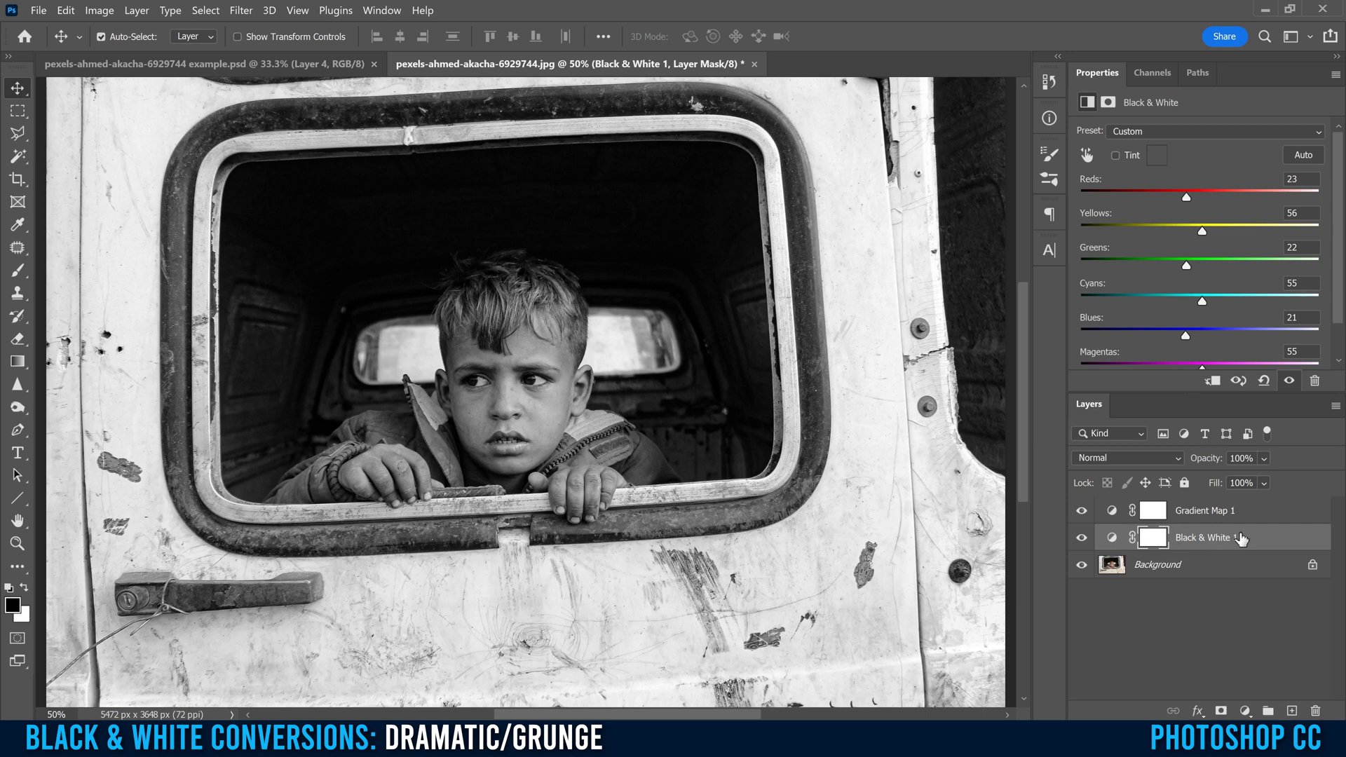
Stamp the visible layers into Layer 1 above Gradient Map 1, convert it to a smart object, and start Camera Raw Filter.
{"action": "left_click", "coordinate": [1236, 514]}
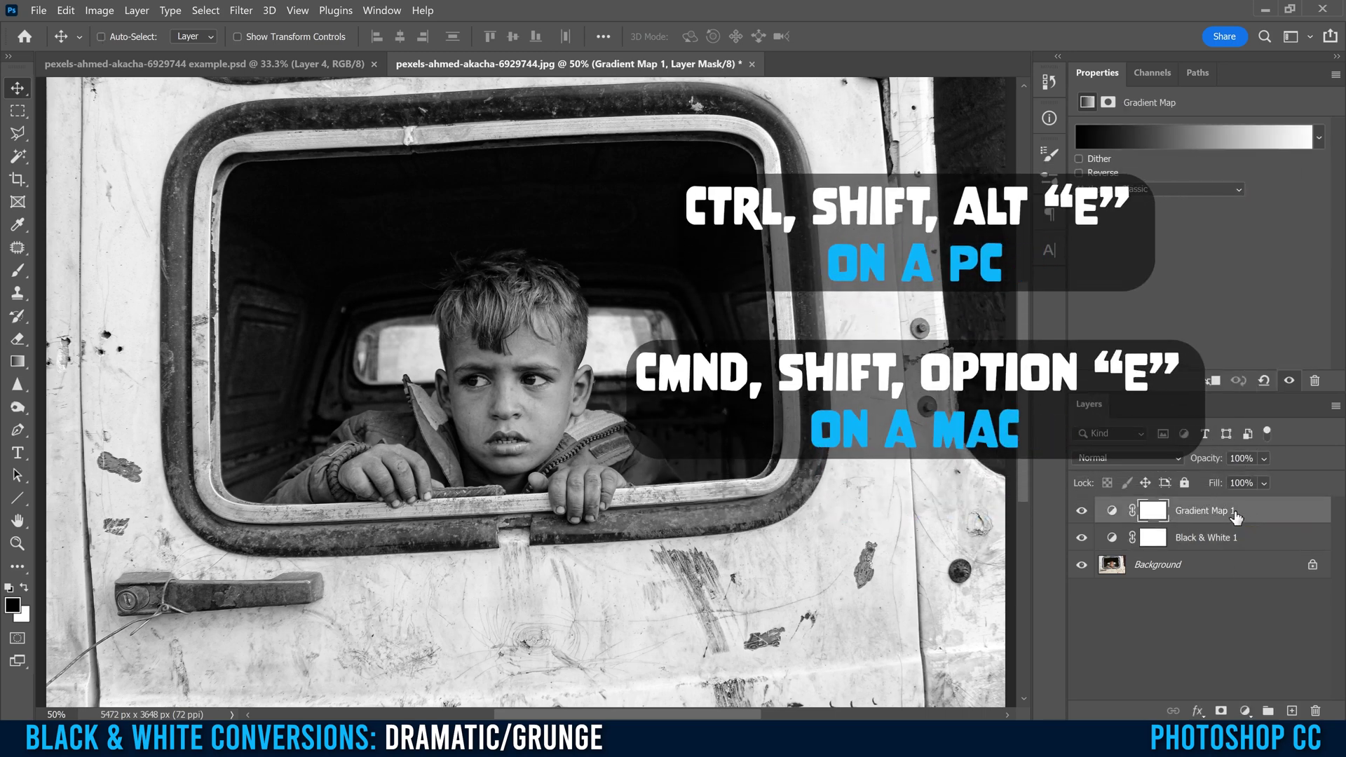
{"action": "key", "text": "ctrl+shift+alt+e"}
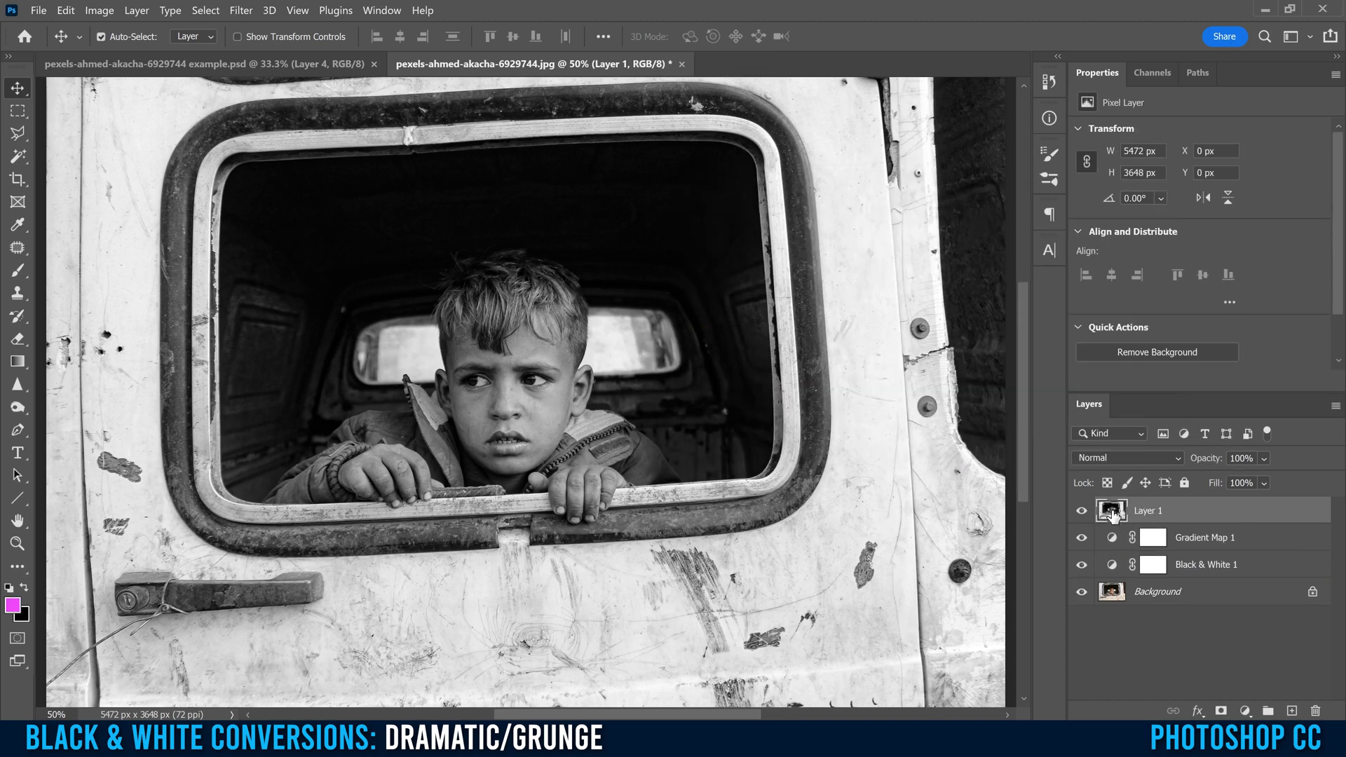
{"action": "right_click", "coordinate": [1256, 512]}
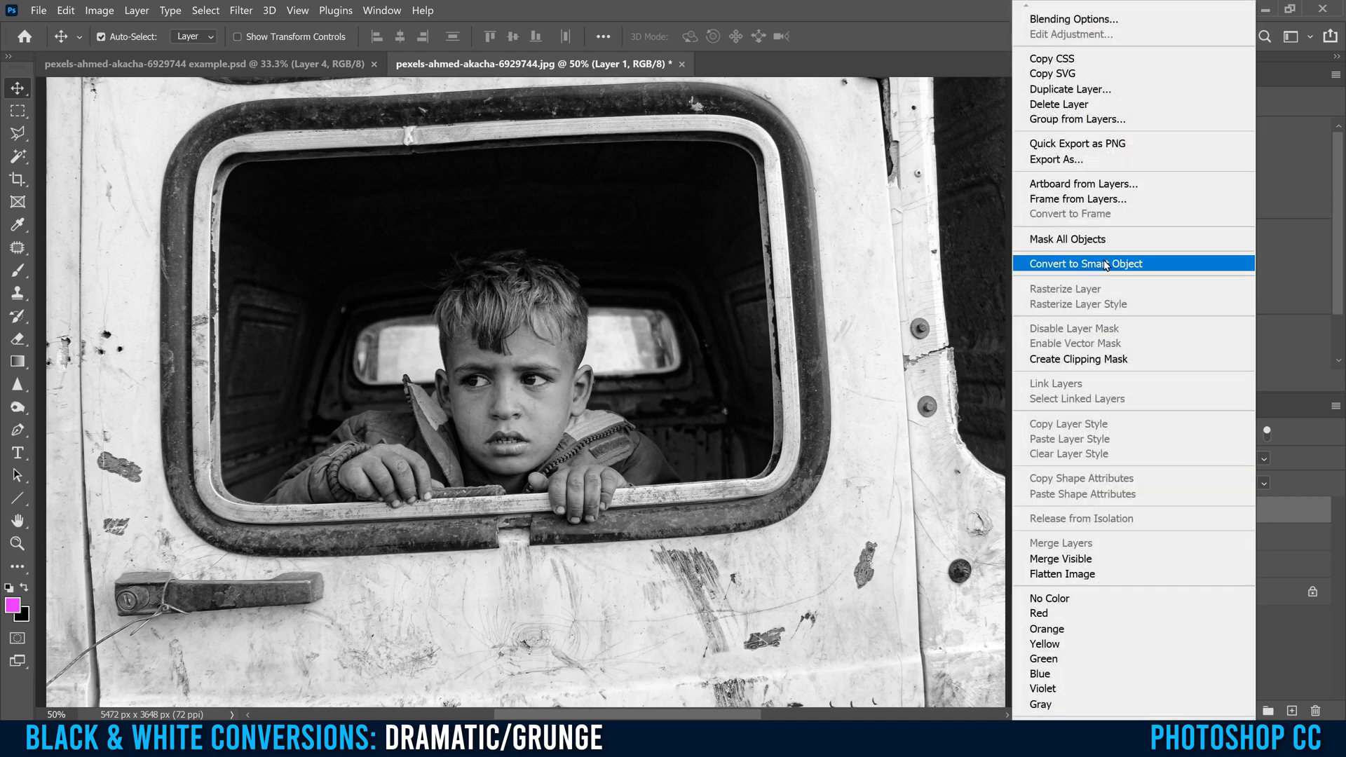
{"action": "left_click", "coordinate": [1106, 265]}
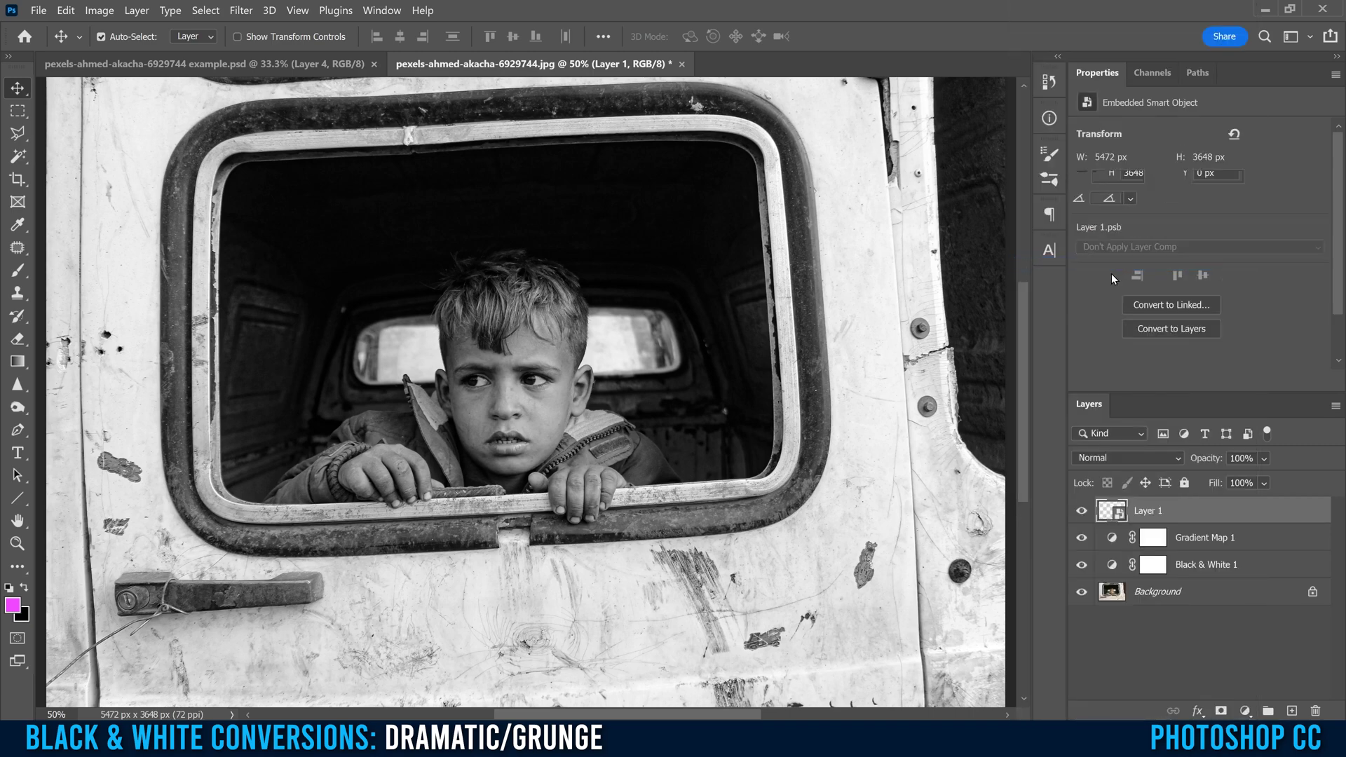
{"action": "left_click", "coordinate": [241, 10]}
{"action": "left_click", "coordinate": [299, 127]}
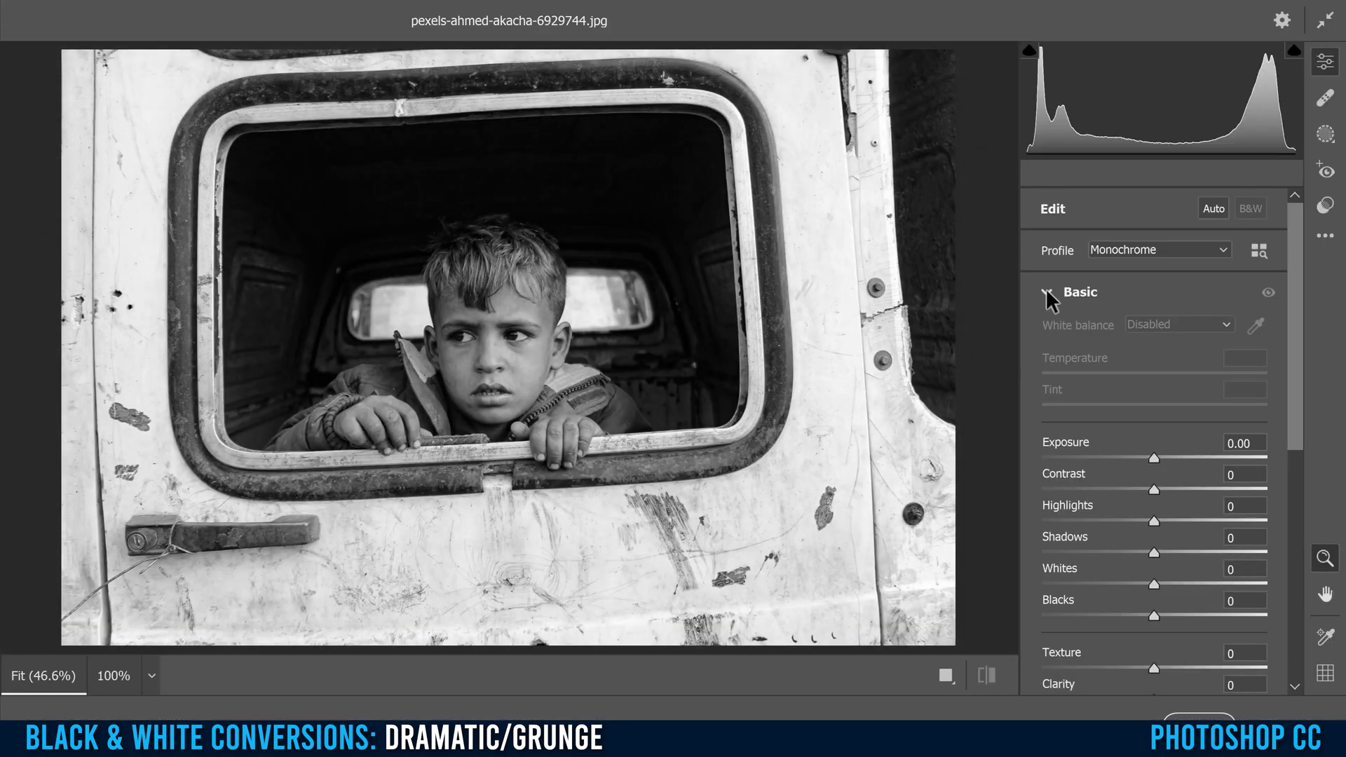
In Camera Raw's Basic panel, set Shadows +69, Clarity +82, Texture +71 and Dehaze +42.
{"action": "left_click", "coordinate": [1046, 291]}
{"action": "left_click", "coordinate": [1045, 291]}
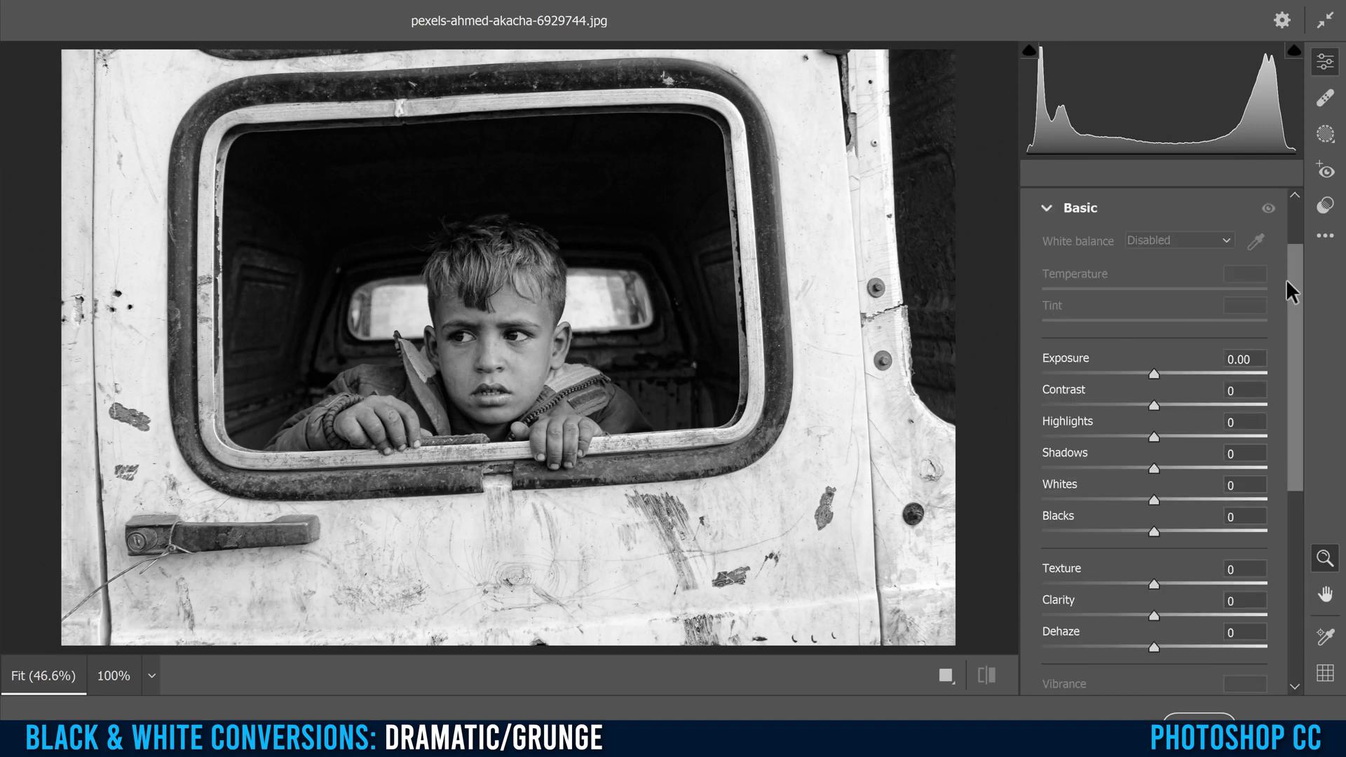
{"action": "left_click_drag", "start_coordinate": [1291, 271], "coordinate": [1285, 328]}
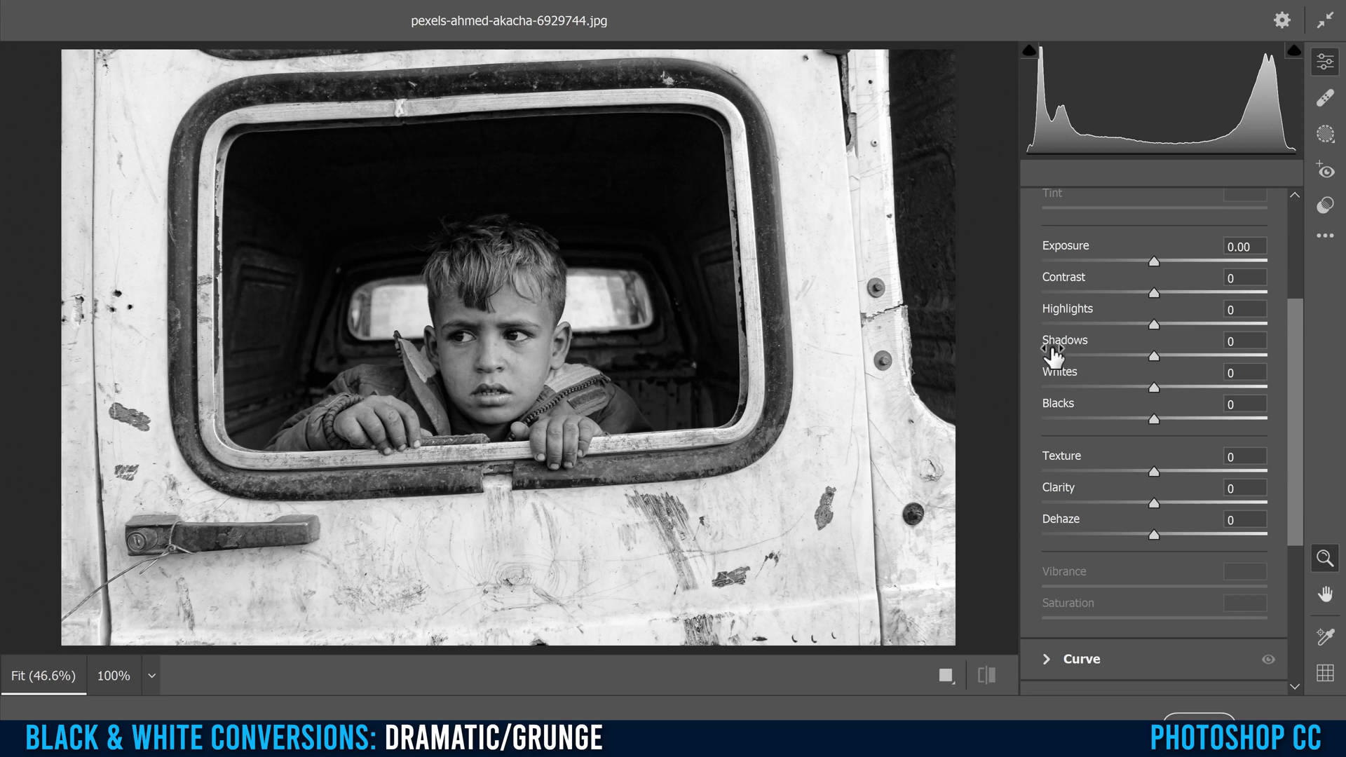
{"action": "left_click_drag", "start_coordinate": [1154, 356], "coordinate": [1268, 358]}
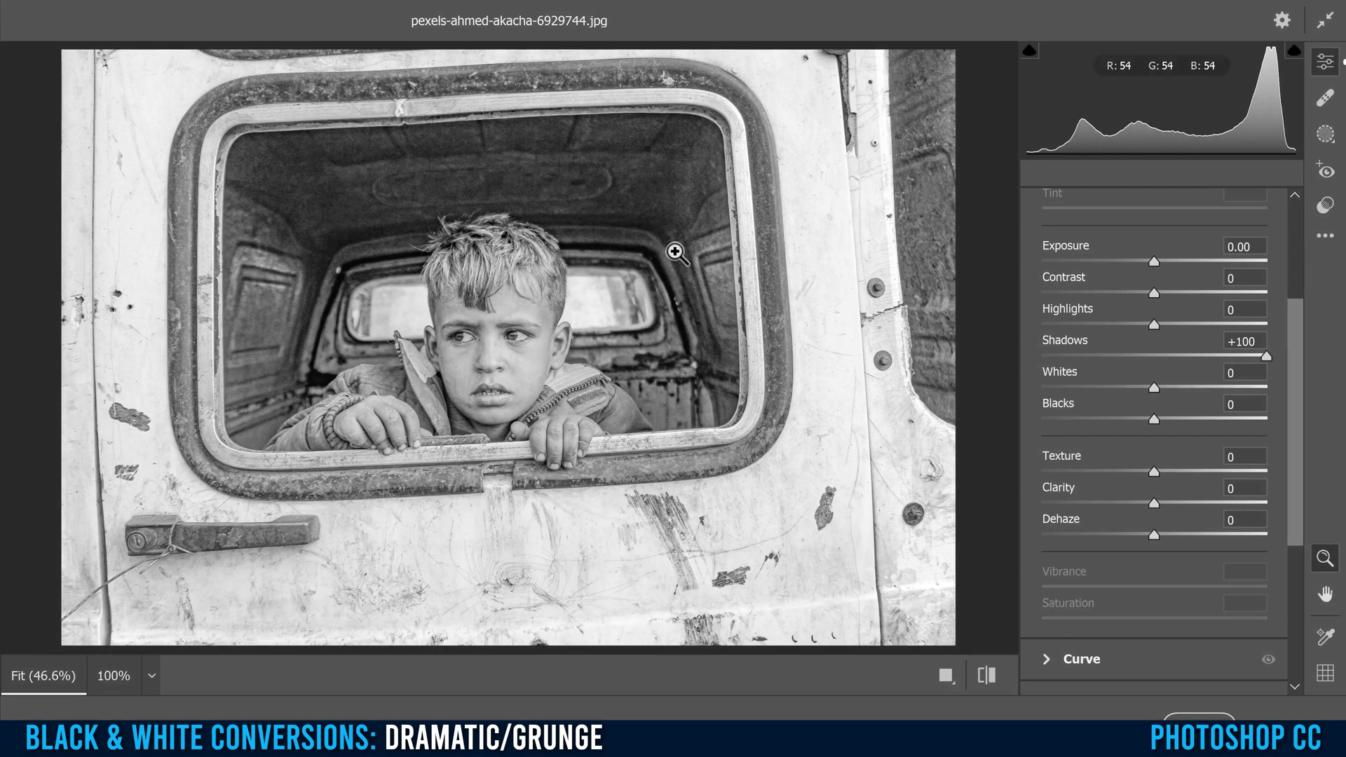
{"action": "left_click_drag", "start_coordinate": [1263, 353], "coordinate": [1231, 353]}
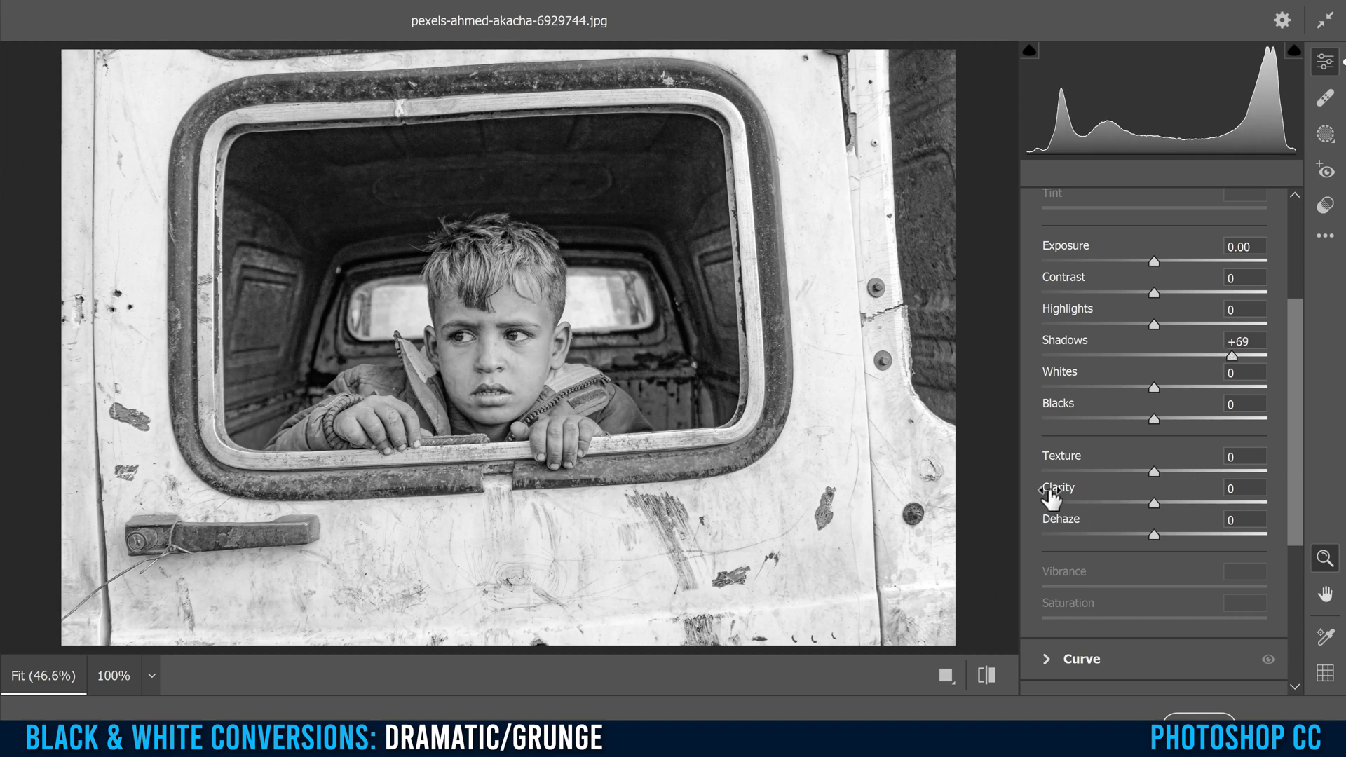
{"action": "left_click_drag", "start_coordinate": [1155, 500], "coordinate": [1247, 500]}
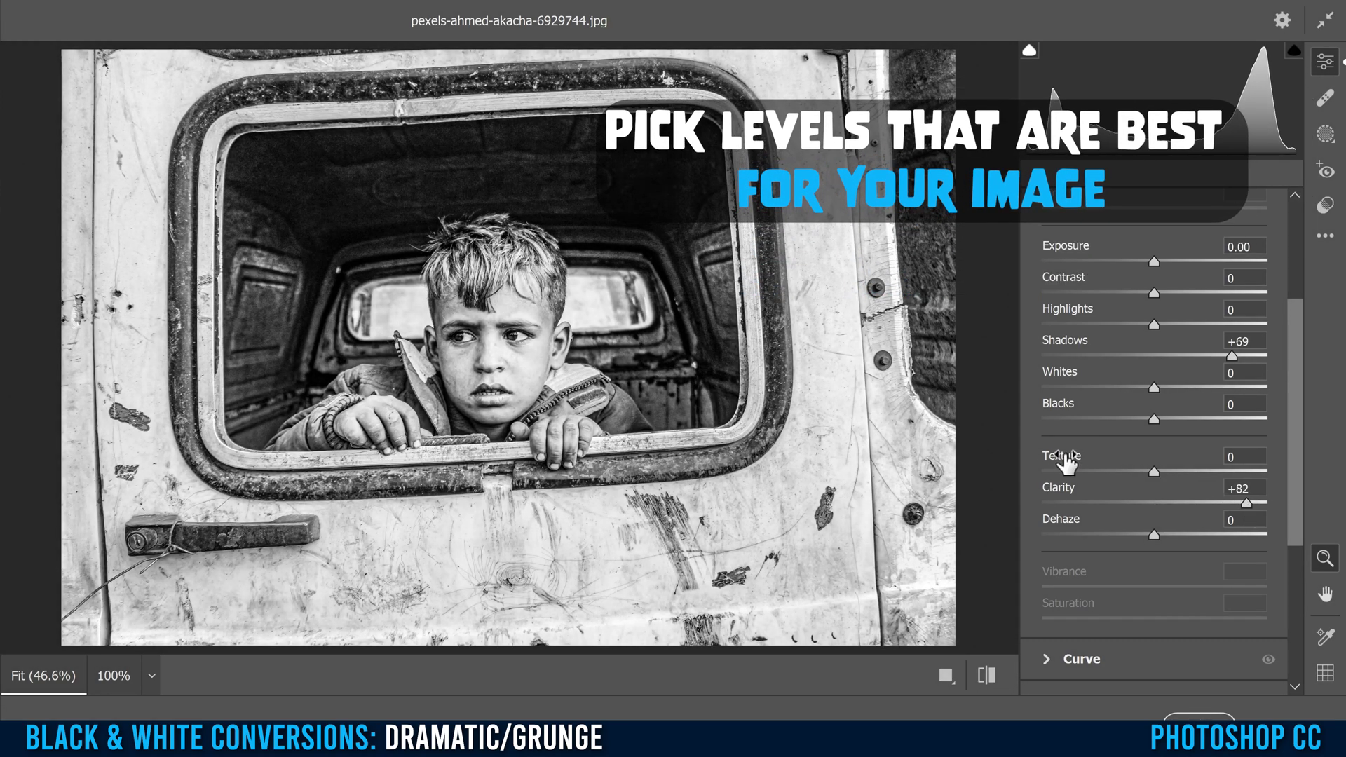
{"action": "left_click_drag", "start_coordinate": [1151, 471], "coordinate": [1231, 473]}
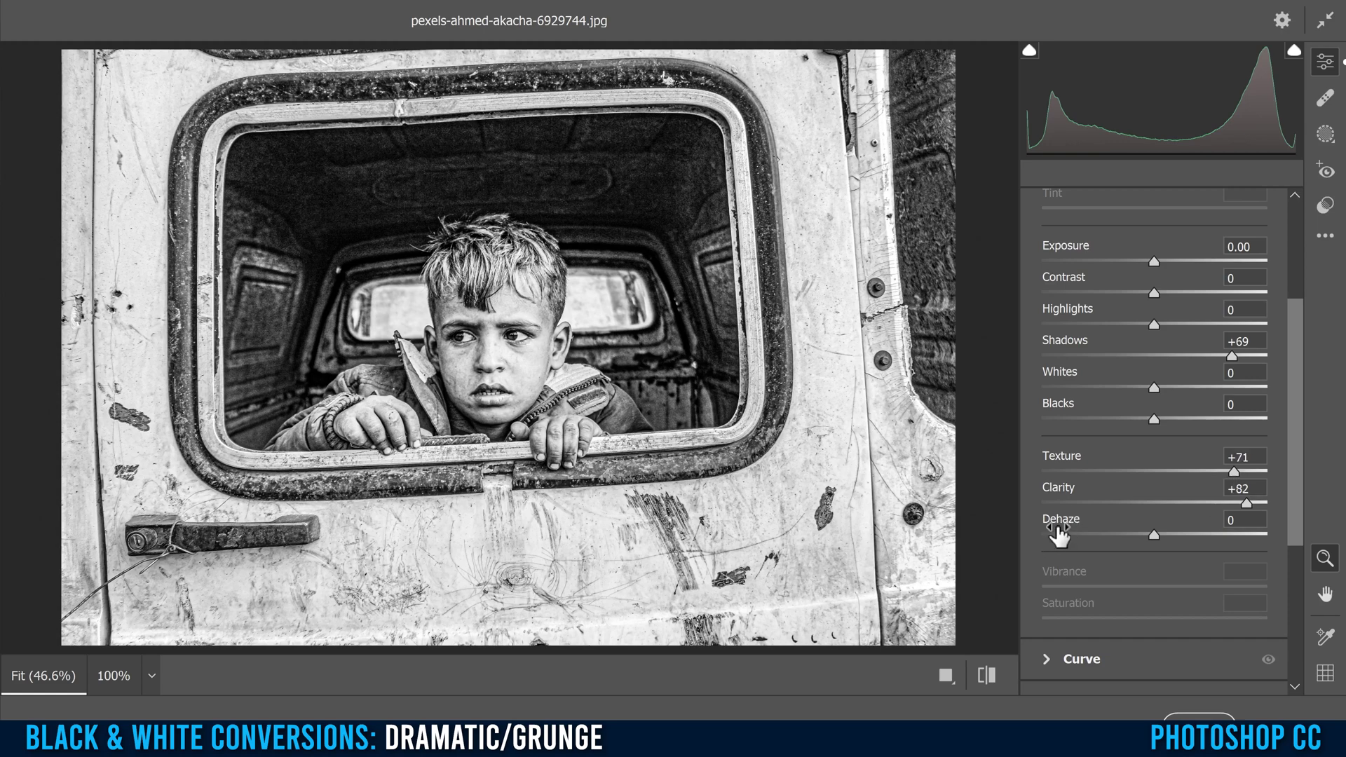
{"action": "left_click_drag", "start_coordinate": [1155, 533], "coordinate": [1200, 531]}
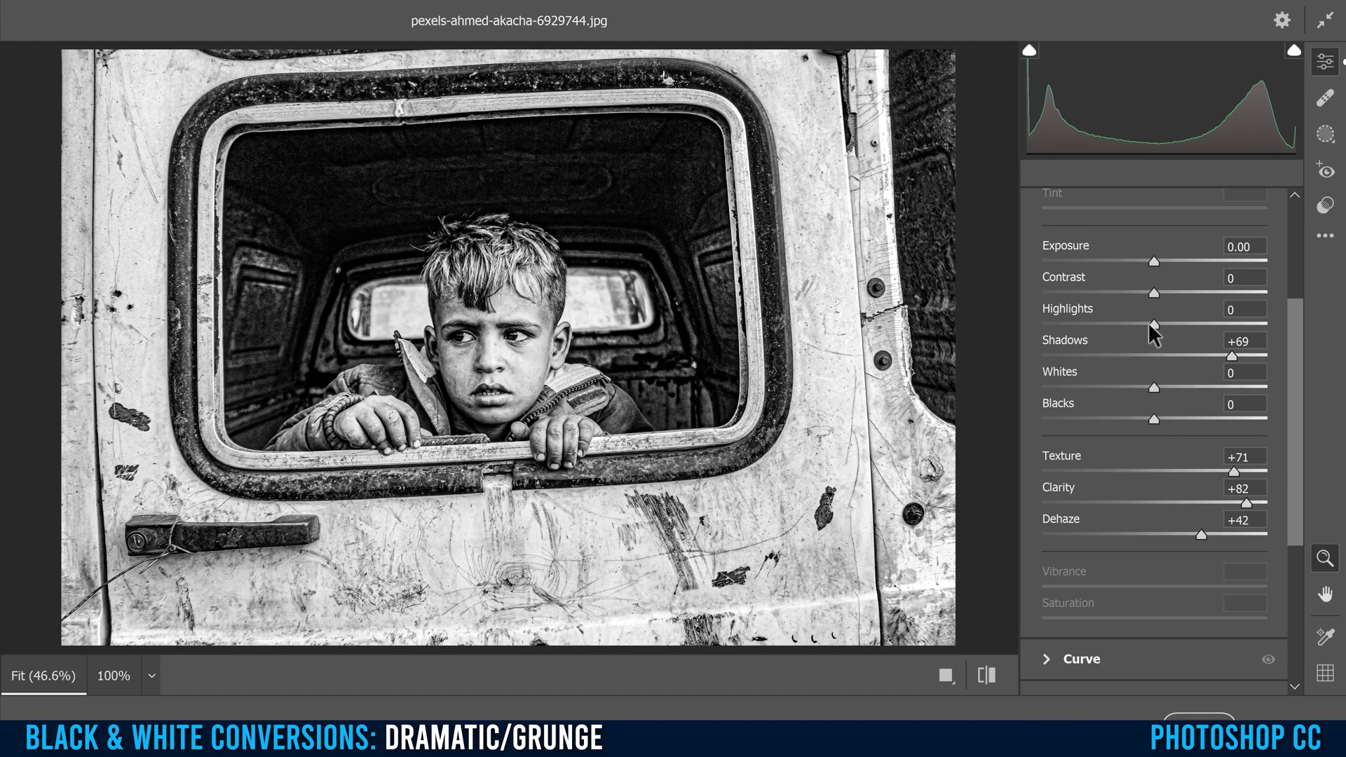
Set Highlights -39, Whites -34, Contrast +17, Blacks +29 and Exposure -0.10.
{"action": "left_click_drag", "start_coordinate": [1151, 323], "coordinate": [1110, 323]}
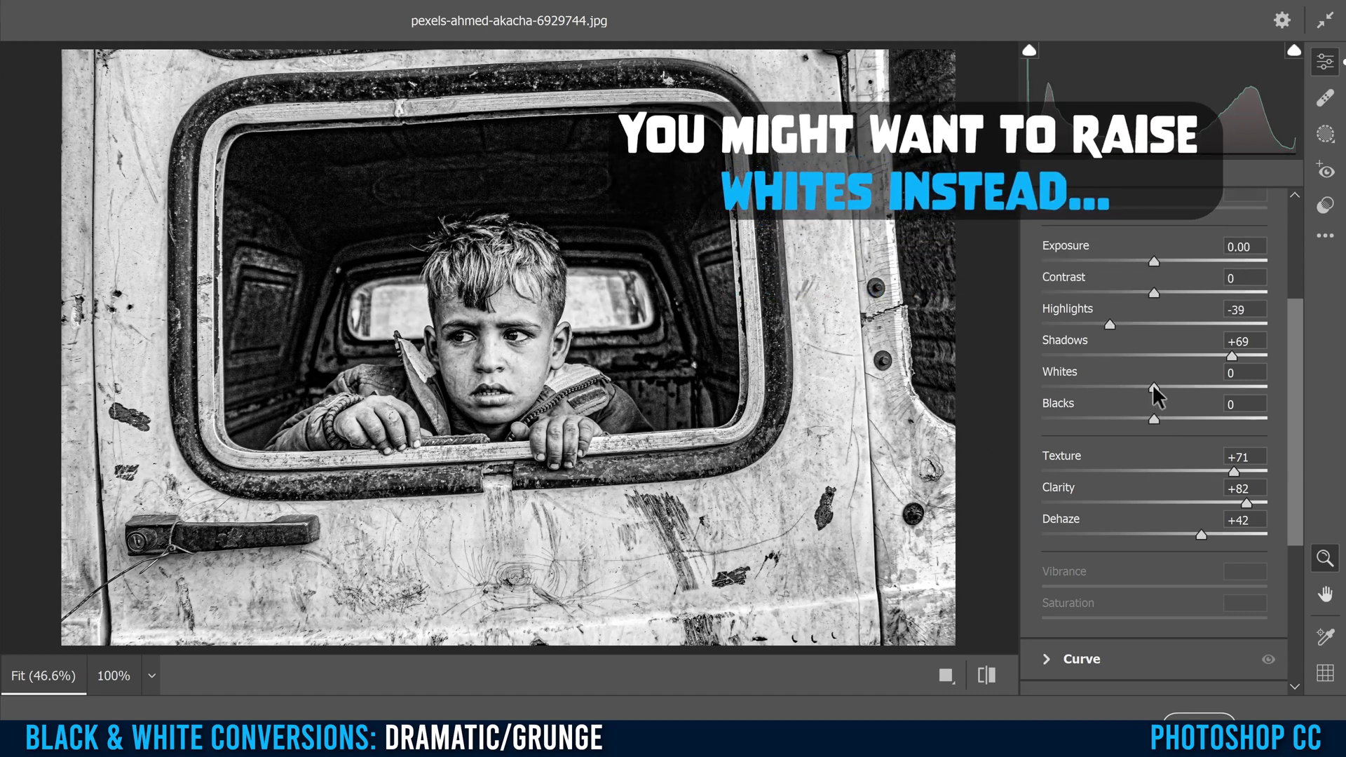
{"action": "left_click_drag", "start_coordinate": [1154, 387], "coordinate": [1115, 387]}
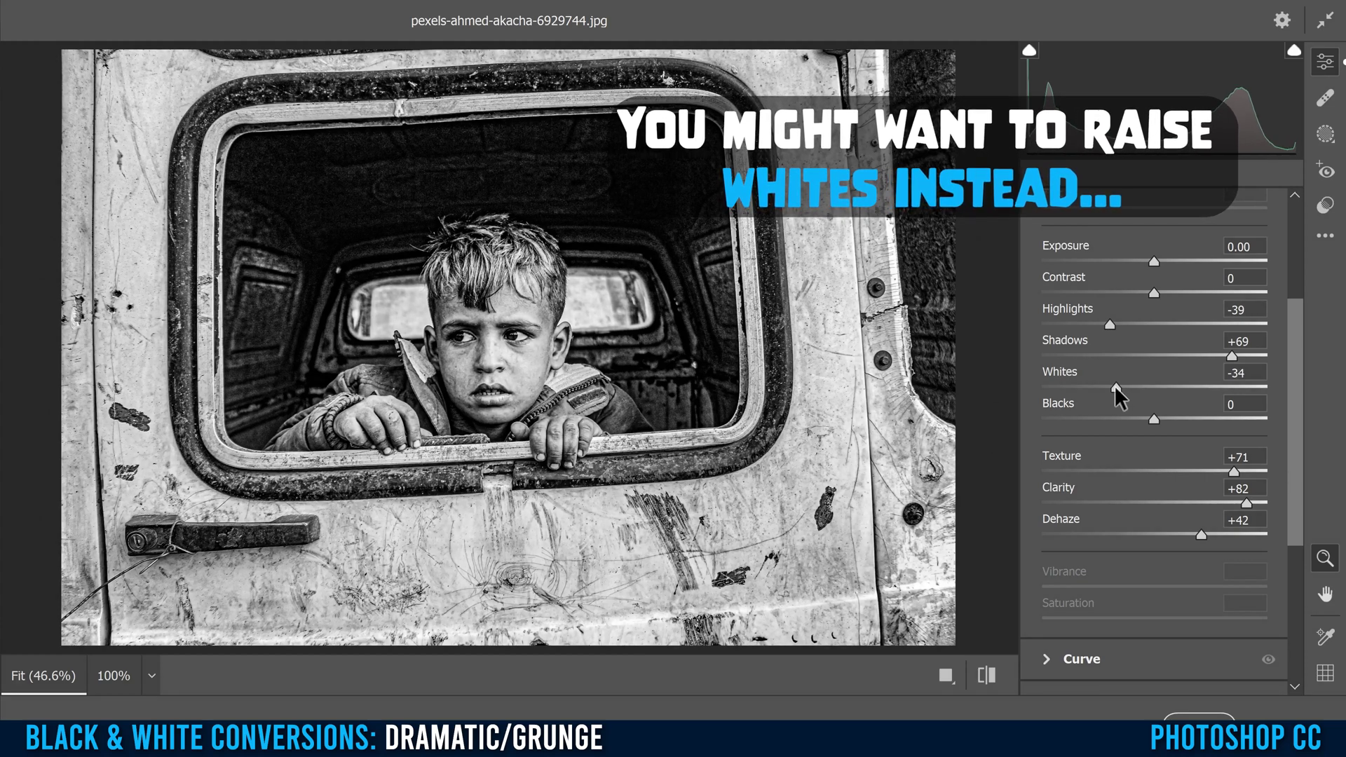
{"action": "left_click_drag", "start_coordinate": [1154, 291], "coordinate": [1172, 291]}
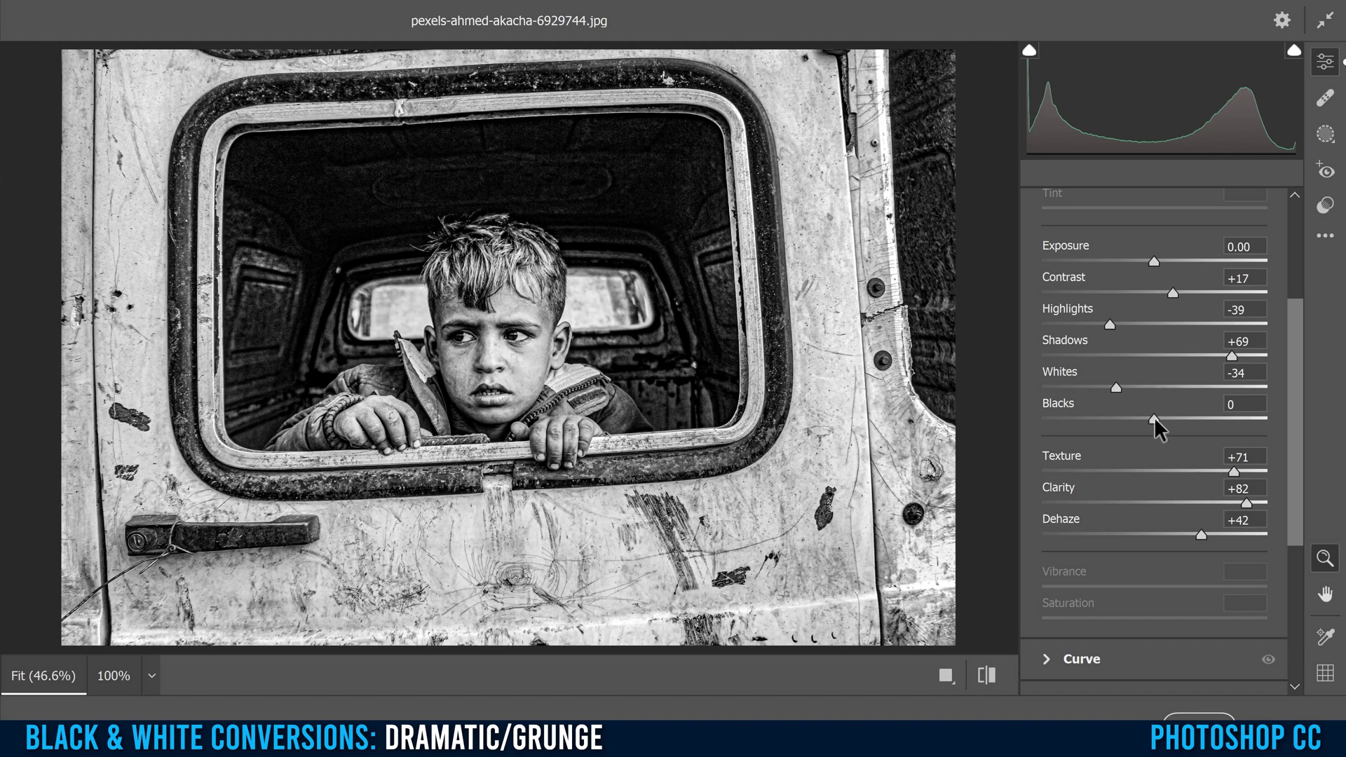
{"action": "left_click_drag", "start_coordinate": [1154, 419], "coordinate": [1187, 419]}
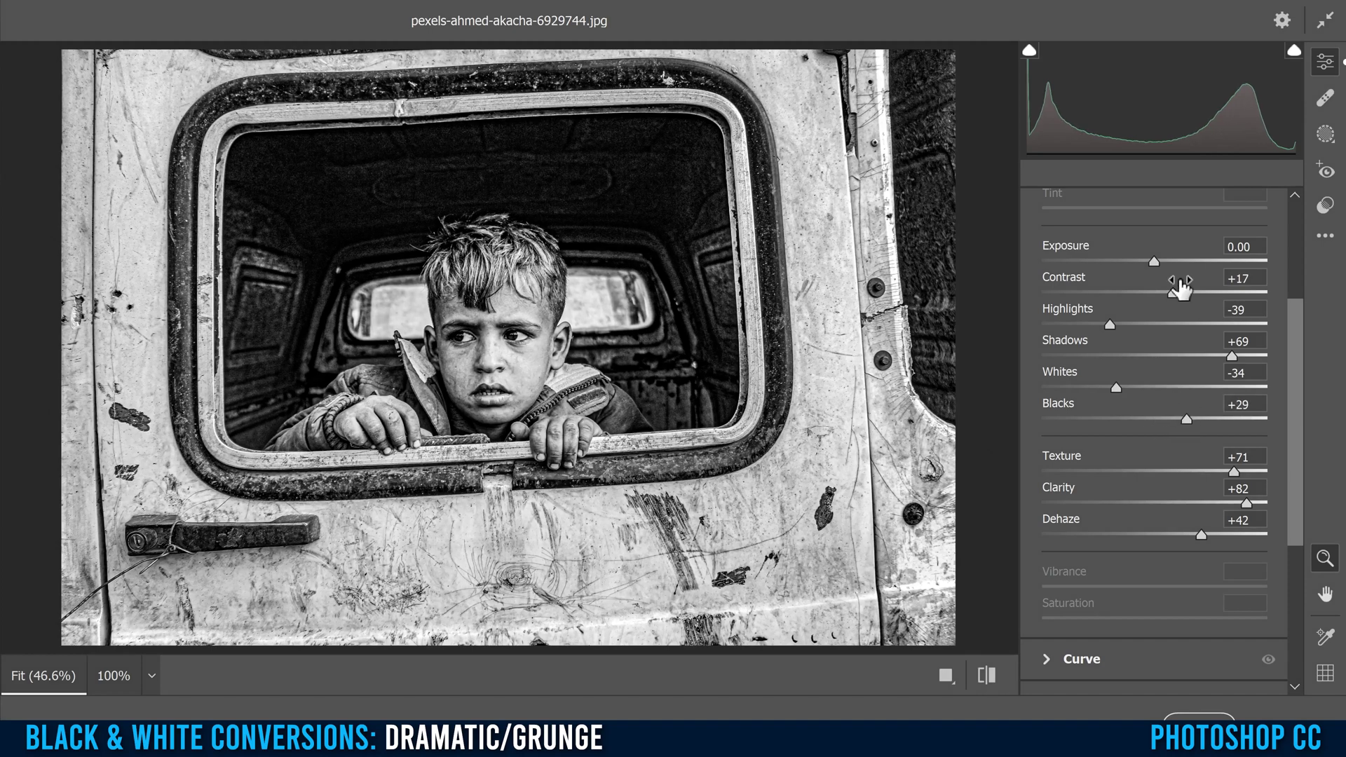
{"action": "left_click_drag", "start_coordinate": [1153, 259], "coordinate": [1151, 259]}
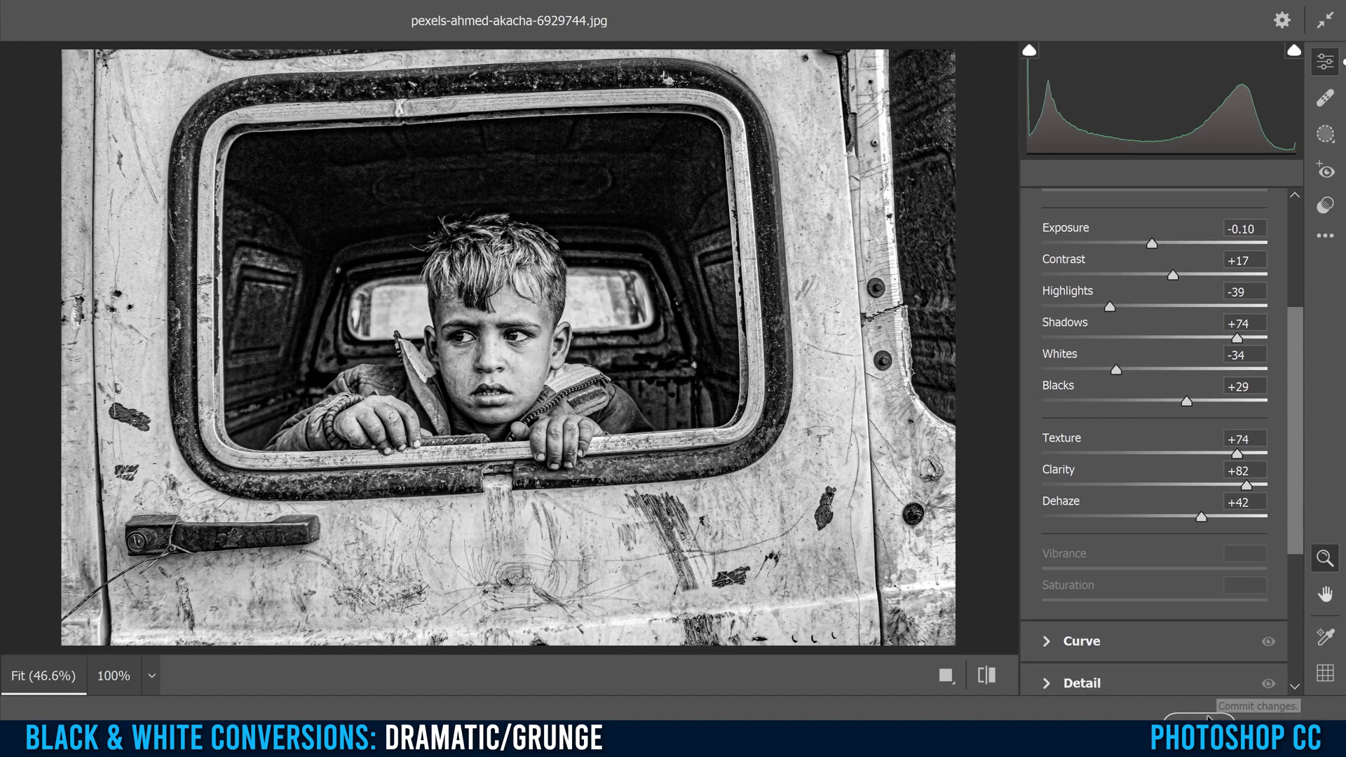
Apply the Camera Raw filter, compare Layer 1 on and off, and switch to the pexels-flávio-santos beach document.
{"action": "left_click", "coordinate": [1207, 718]}
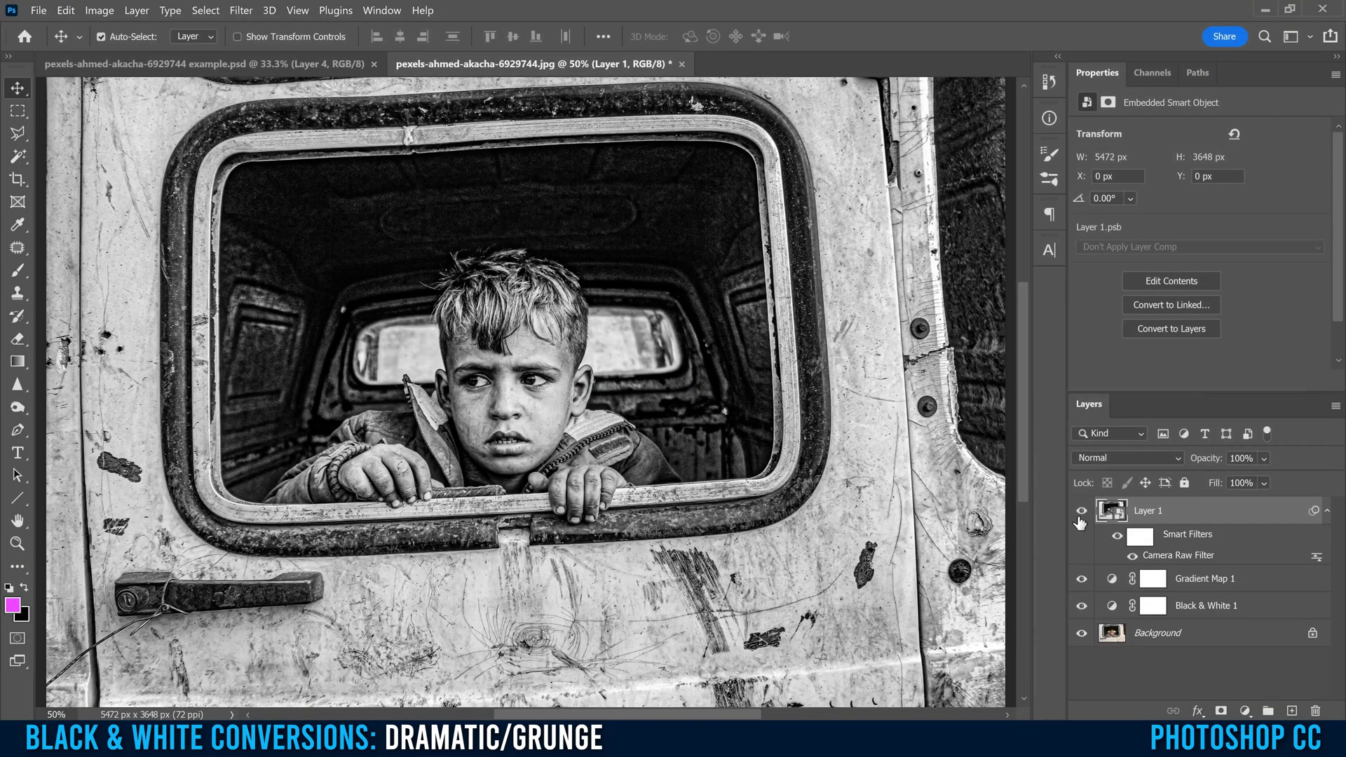
{"action": "left_click", "coordinate": [1082, 516]}
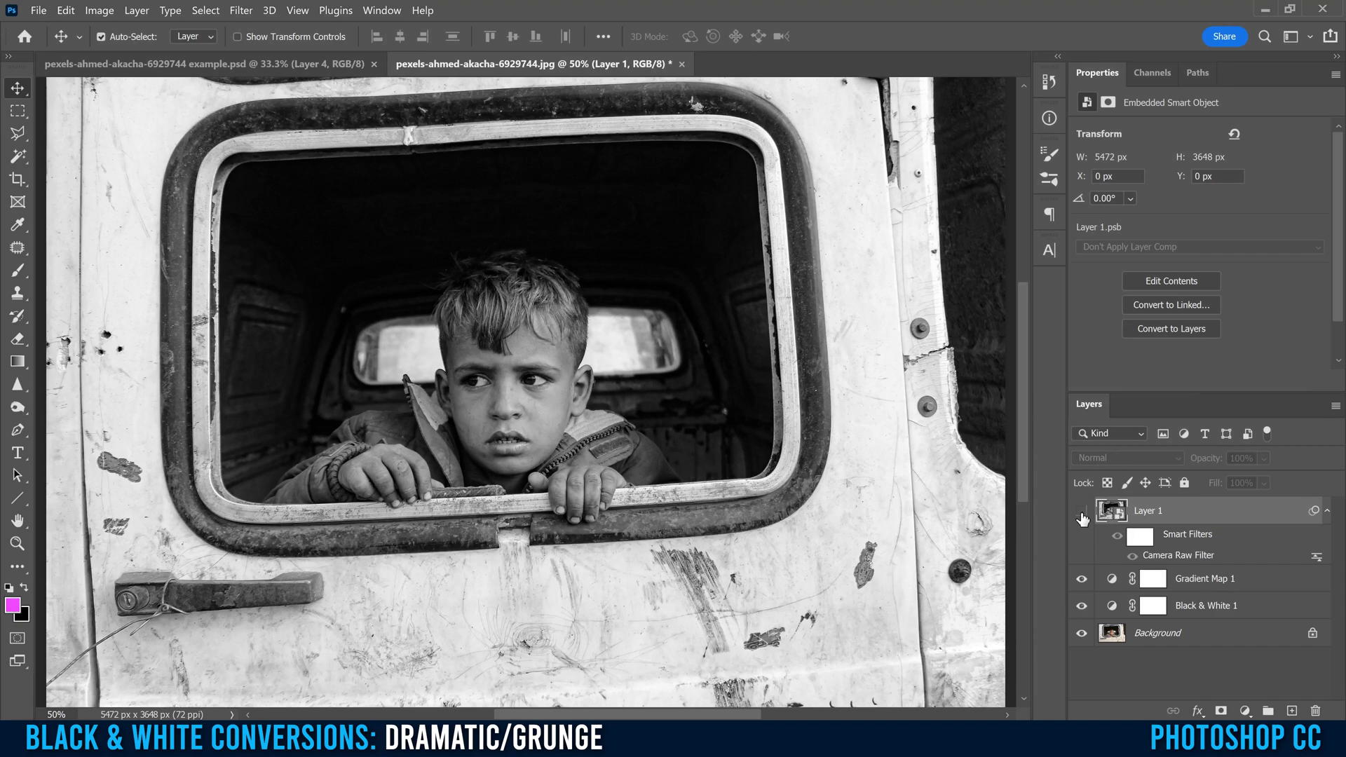
{"action": "left_click", "coordinate": [1082, 512]}
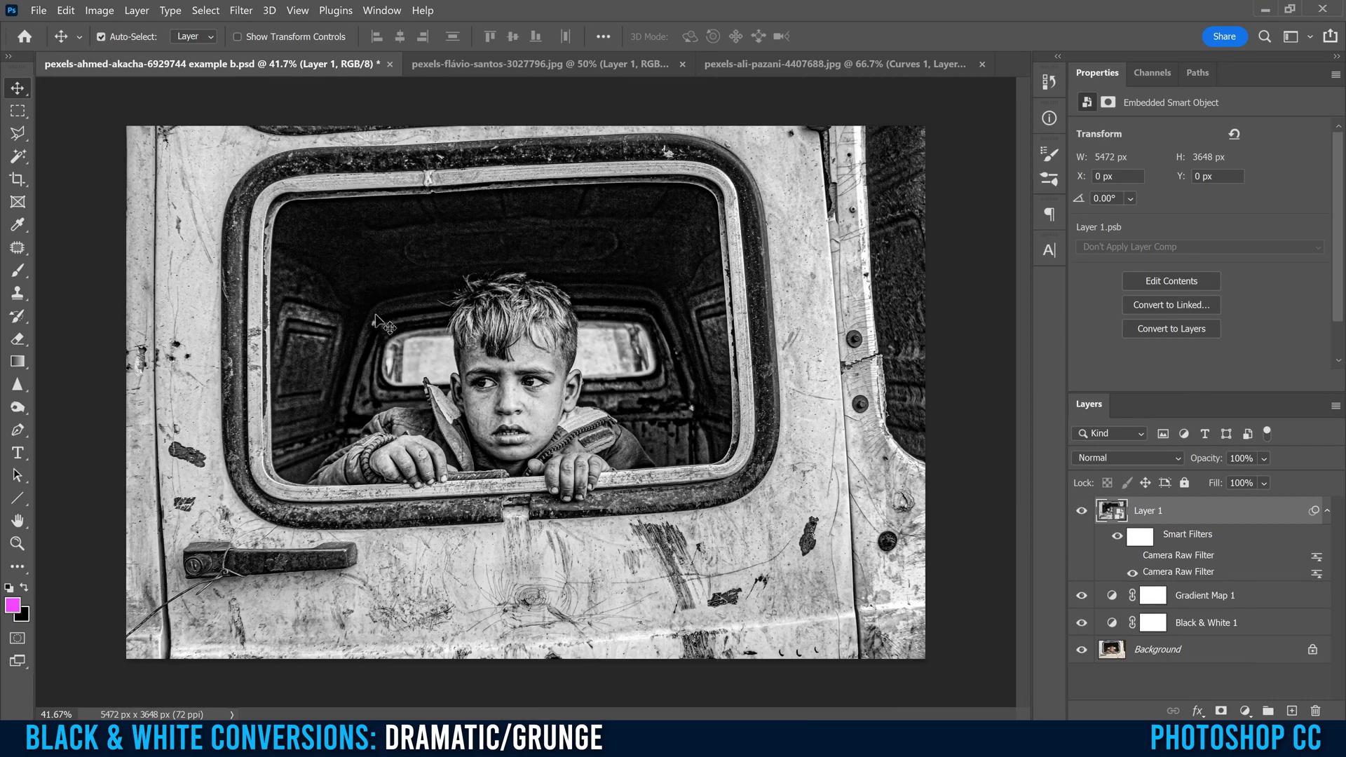
{"action": "left_click", "coordinate": [541, 65]}
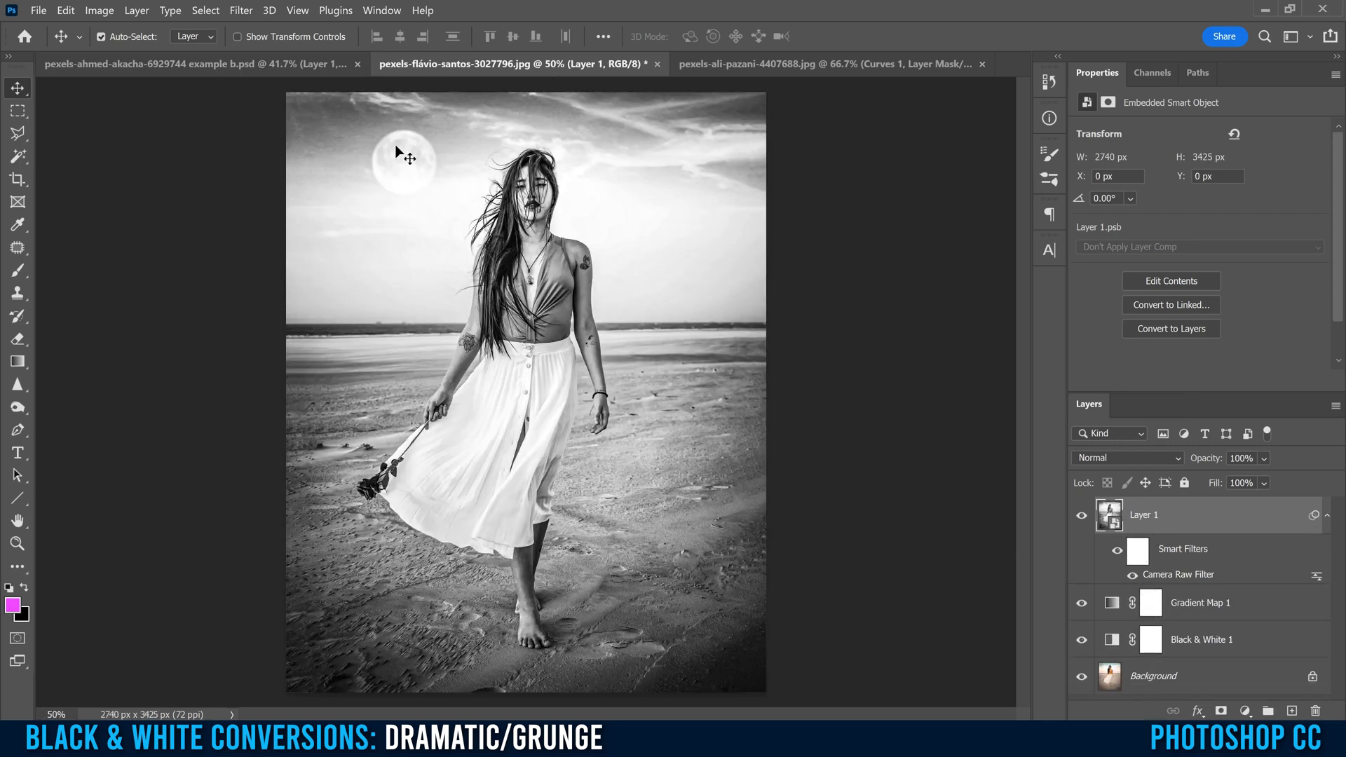
{"action": "left_click", "coordinate": [239, 11]}
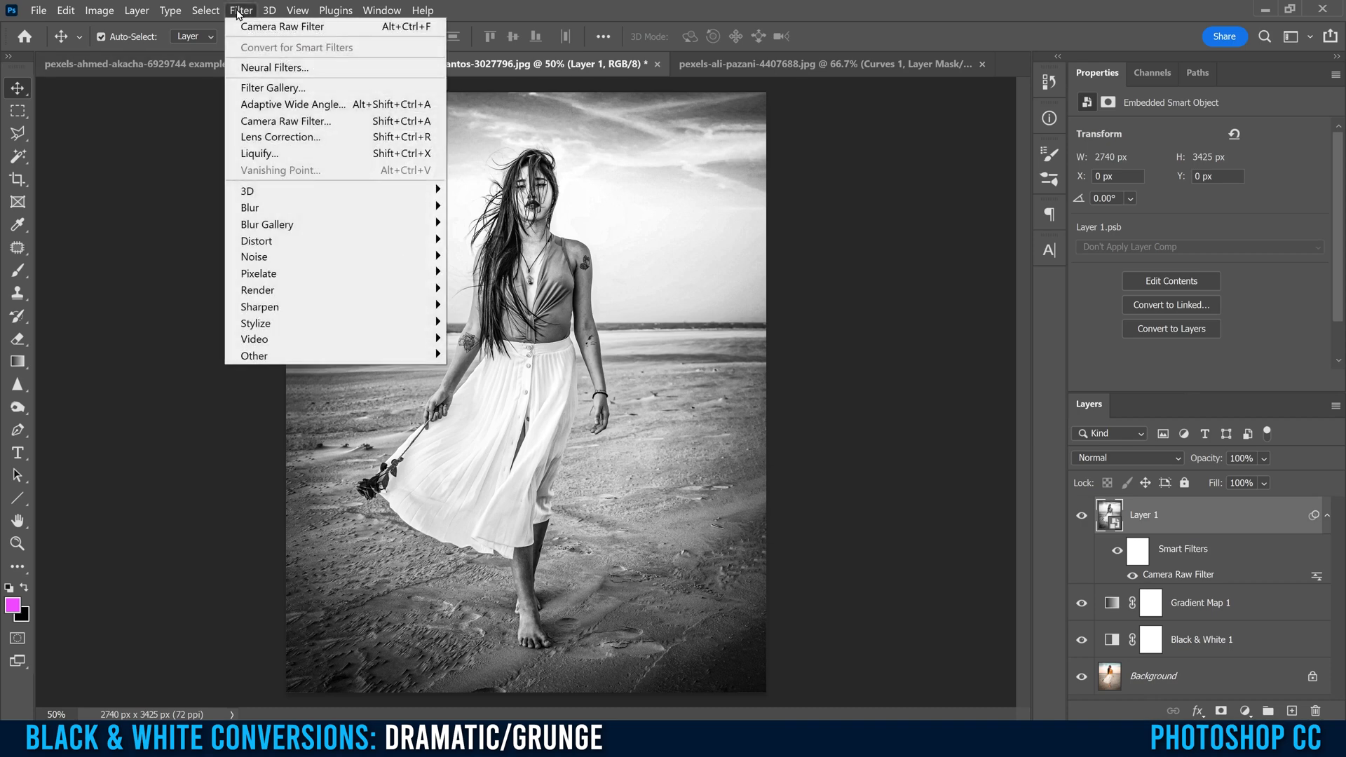
Apply a Camera Raw filter to the beach photo with Clarity +80, Texture -64, Dehaze +18 and lifted Shadows.
{"action": "left_click", "coordinate": [1119, 520]}
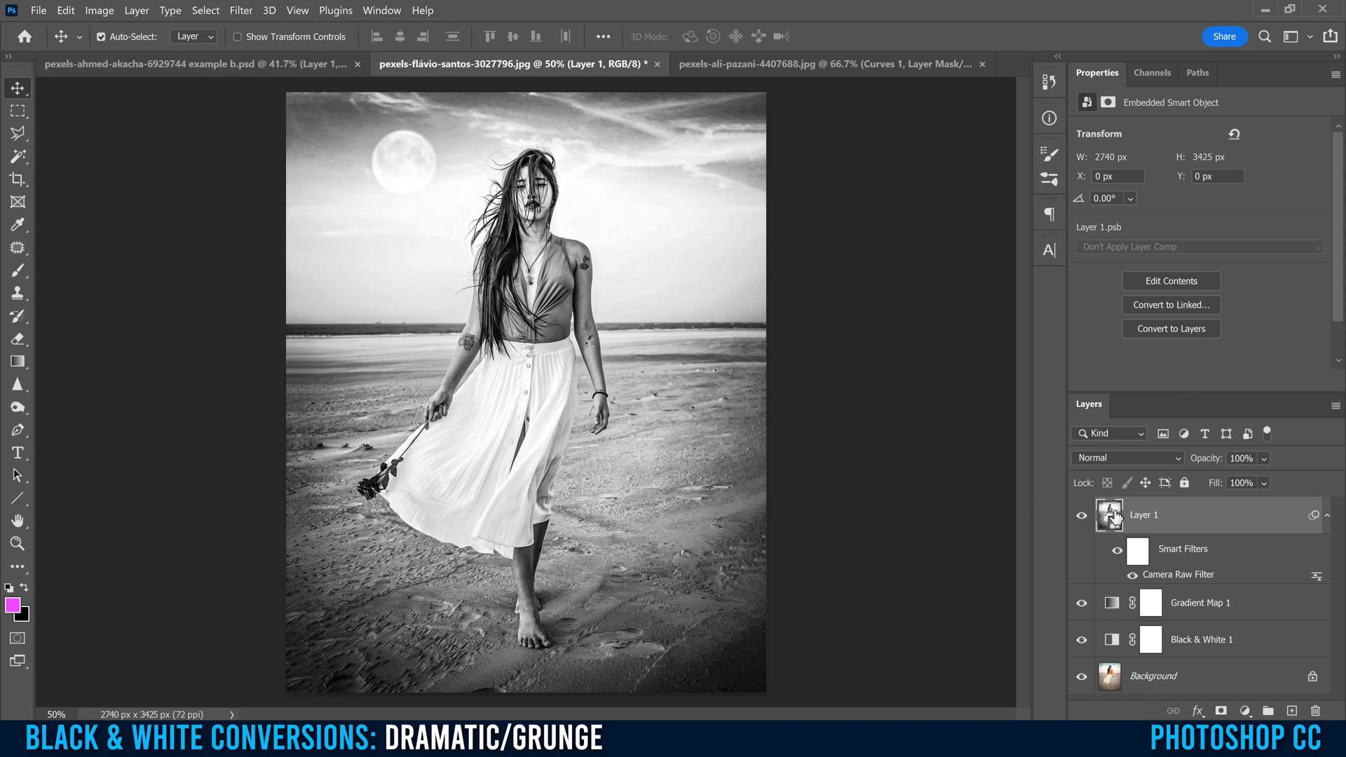
{"action": "left_click", "coordinate": [237, 12]}
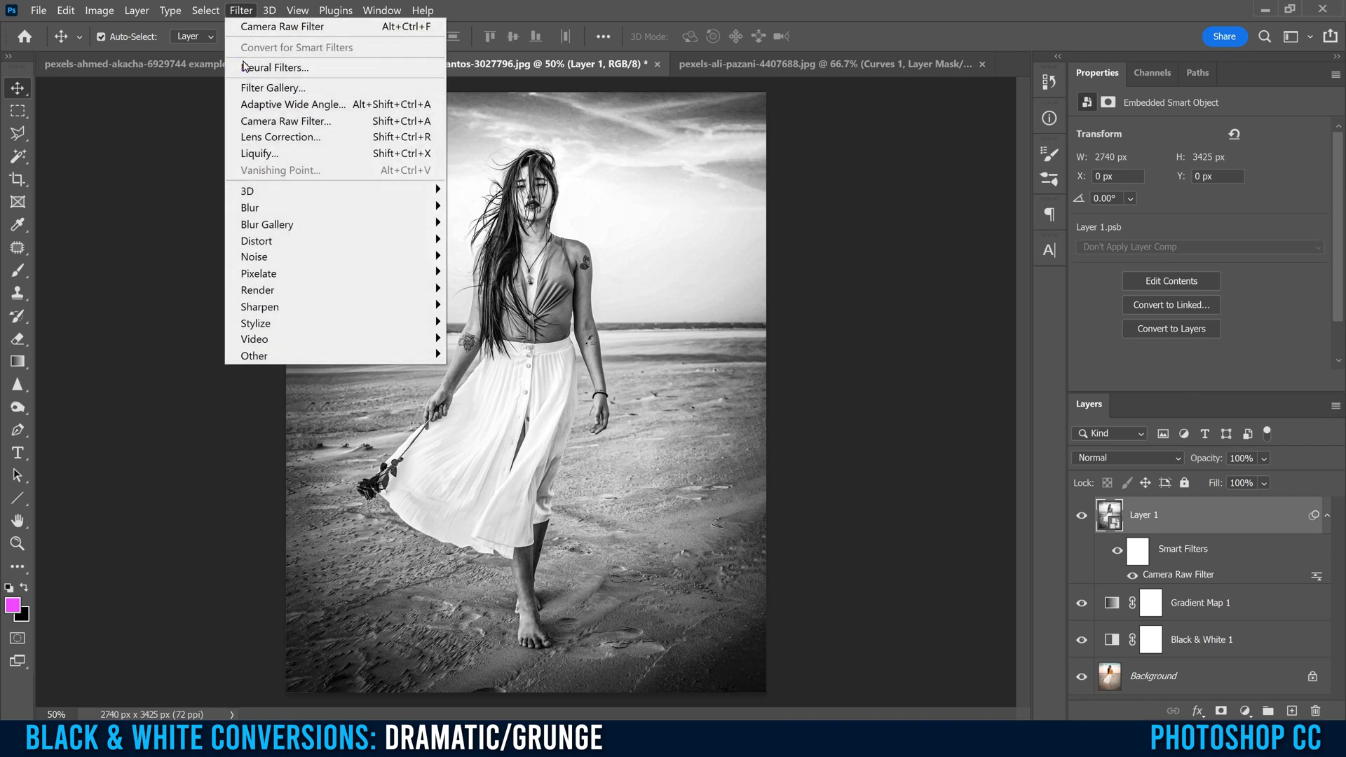
{"action": "left_click", "coordinate": [277, 119]}
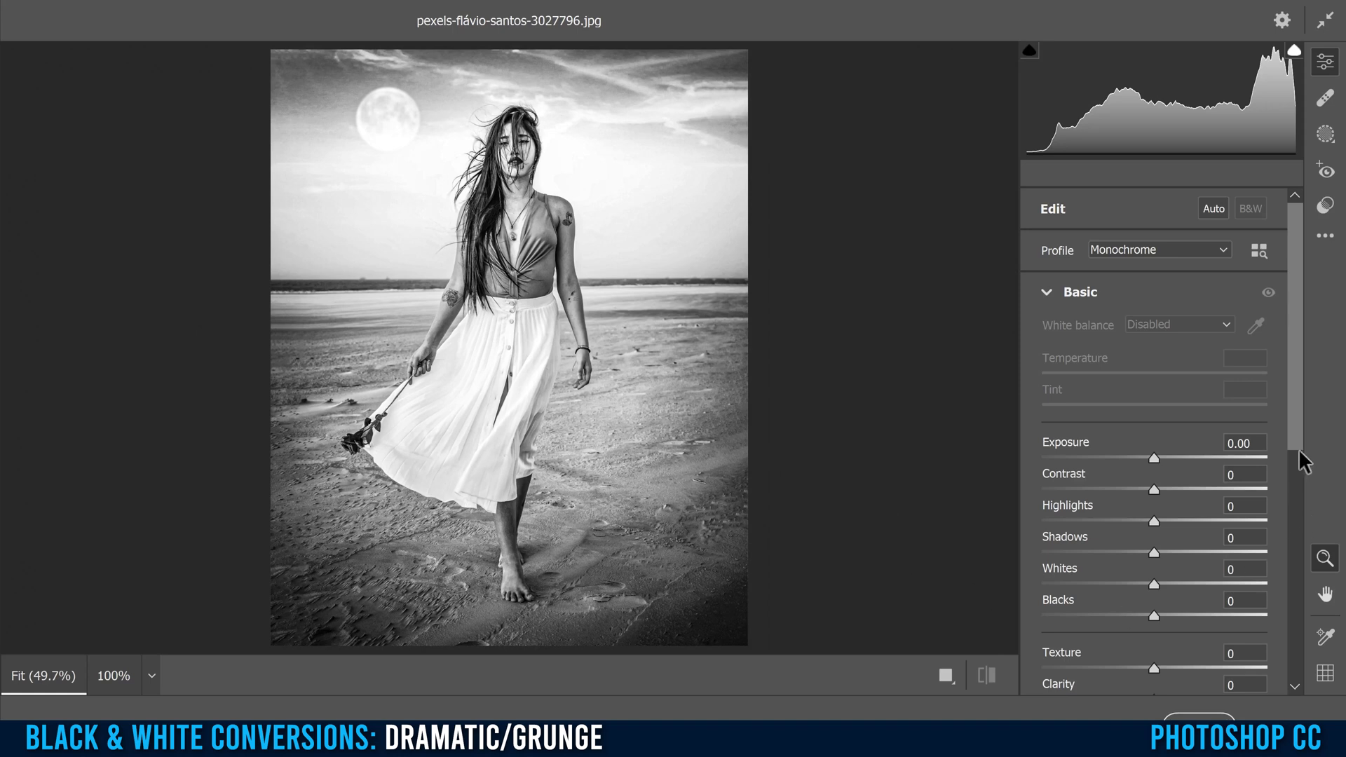
{"action": "left_click_drag", "start_coordinate": [1294, 422], "coordinate": [1278, 506]}
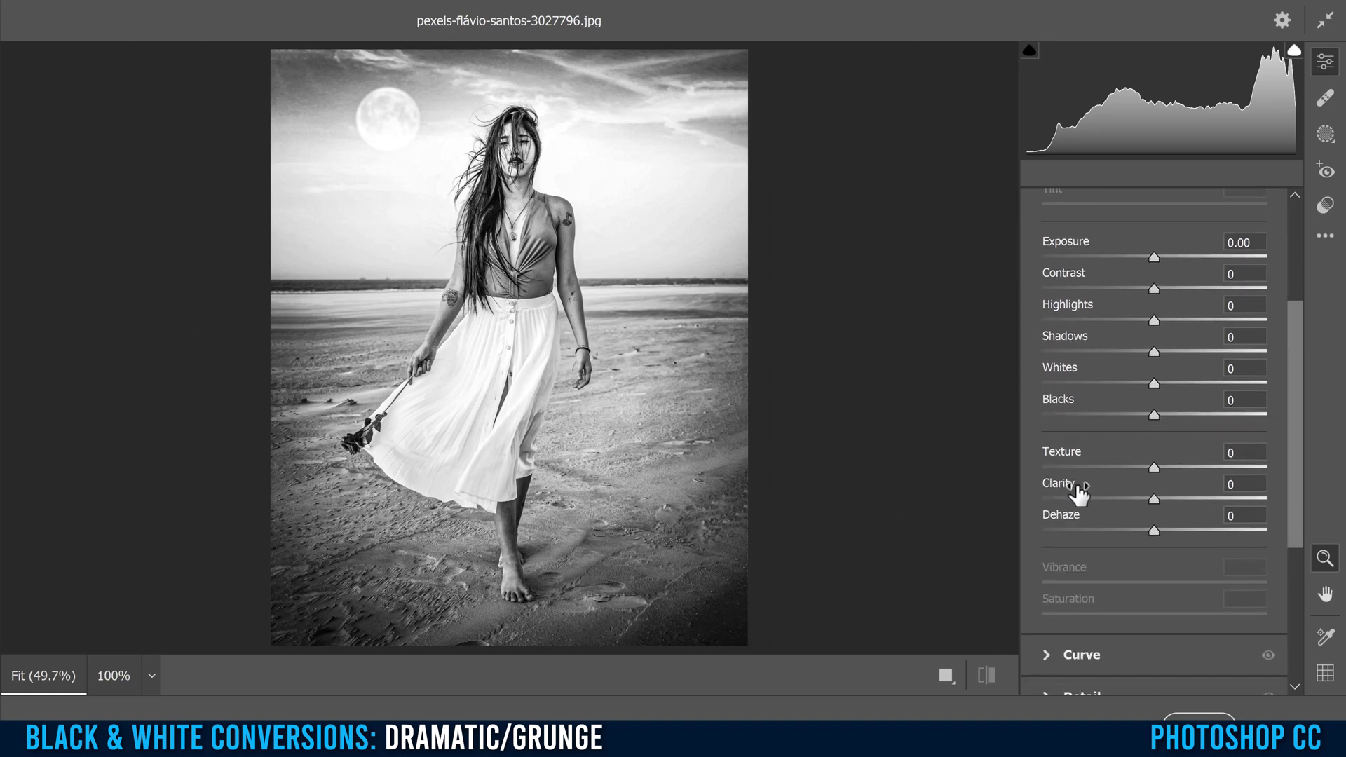
{"action": "left_click_drag", "start_coordinate": [1156, 499], "coordinate": [1248, 505]}
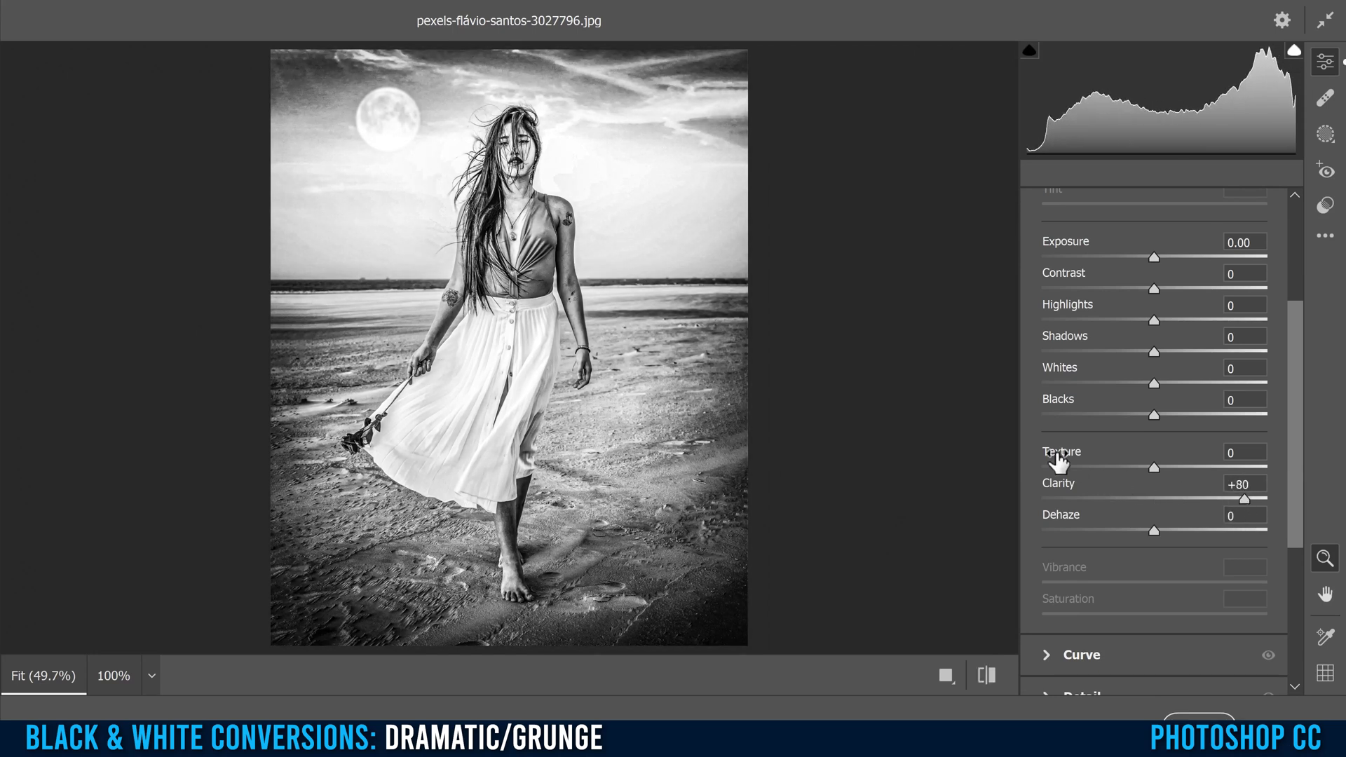
{"action": "left_click_drag", "start_coordinate": [1154, 467], "coordinate": [1081, 468]}
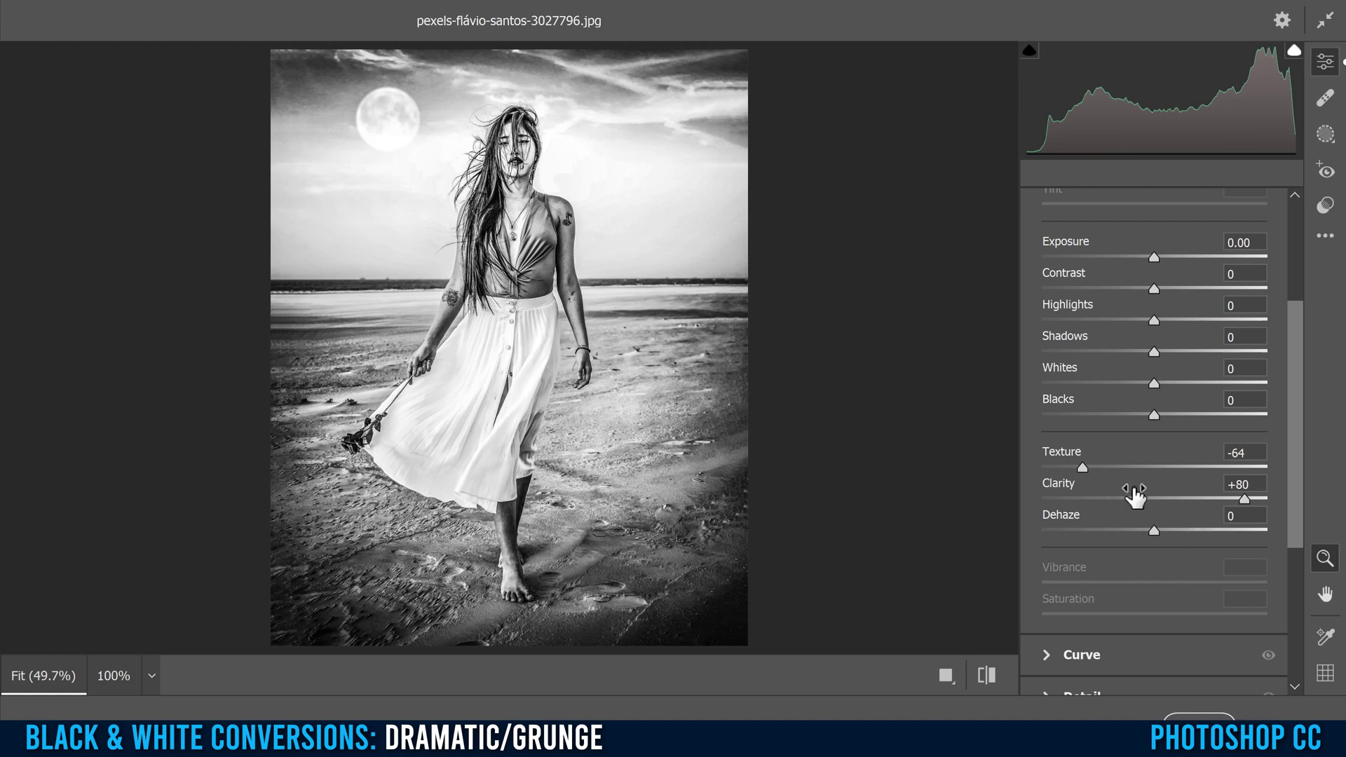
{"action": "left_click_drag", "start_coordinate": [1153, 529], "coordinate": [1173, 529]}
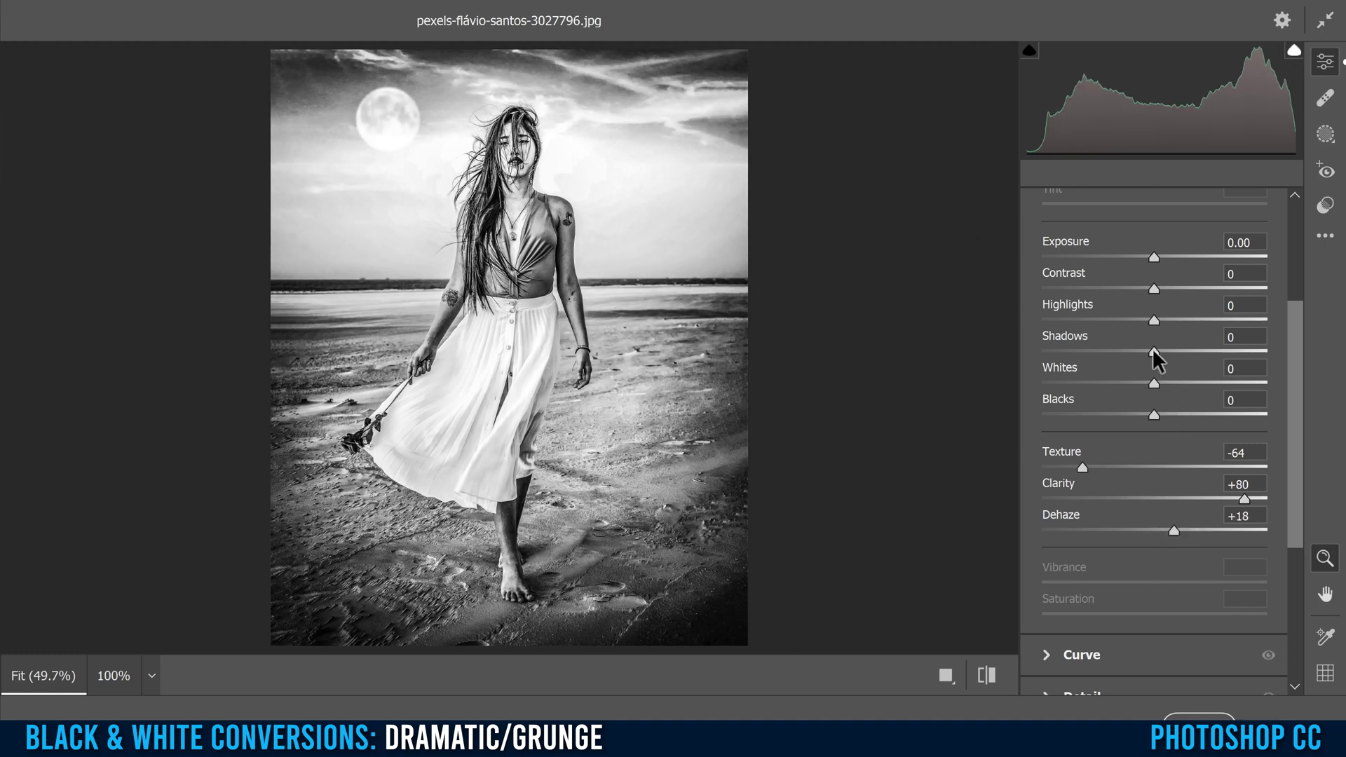
{"action": "left_click_drag", "start_coordinate": [1154, 350], "coordinate": [1195, 350]}
{"action": "key", "text": "Return"}
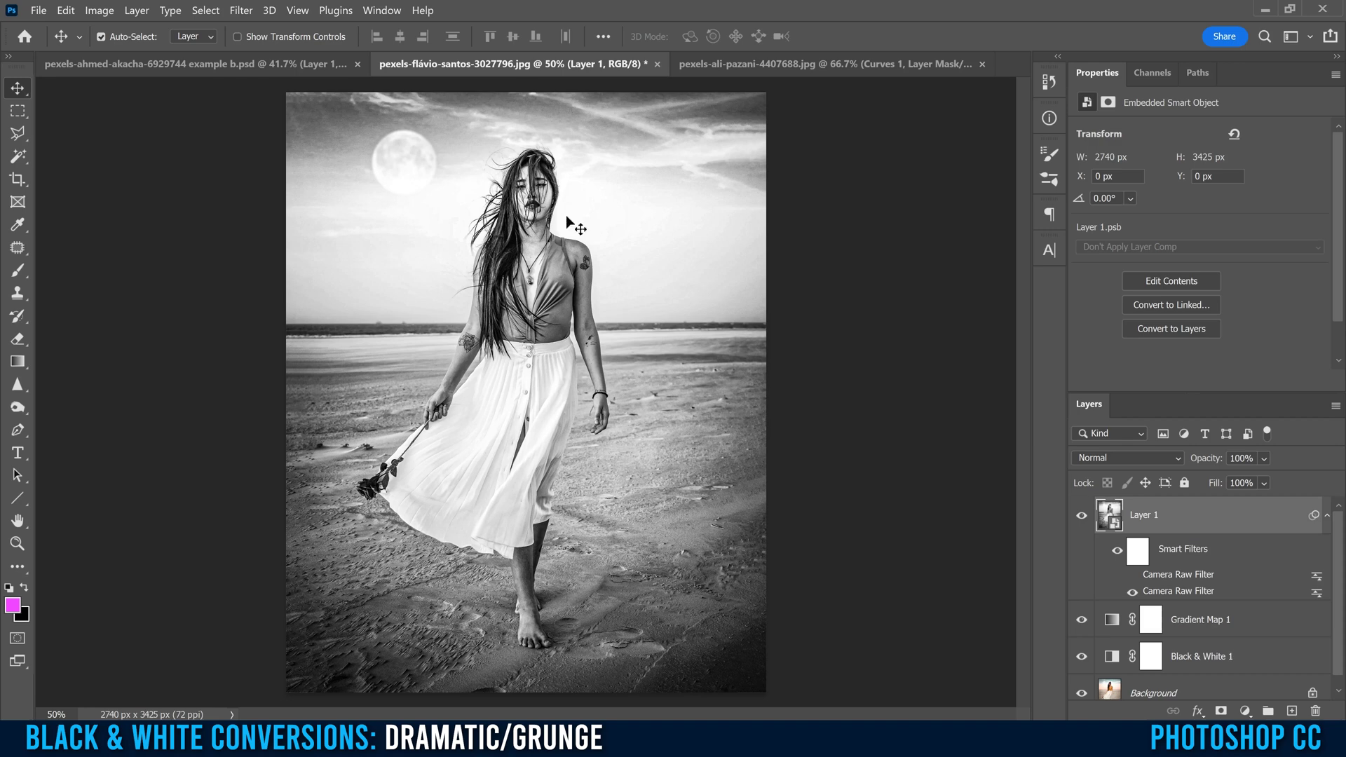
Re-enable the first Camera Raw filter, fit the photo, and add a Curves layer bowed down to darken midtones.
{"action": "left_click", "coordinate": [1134, 576]}
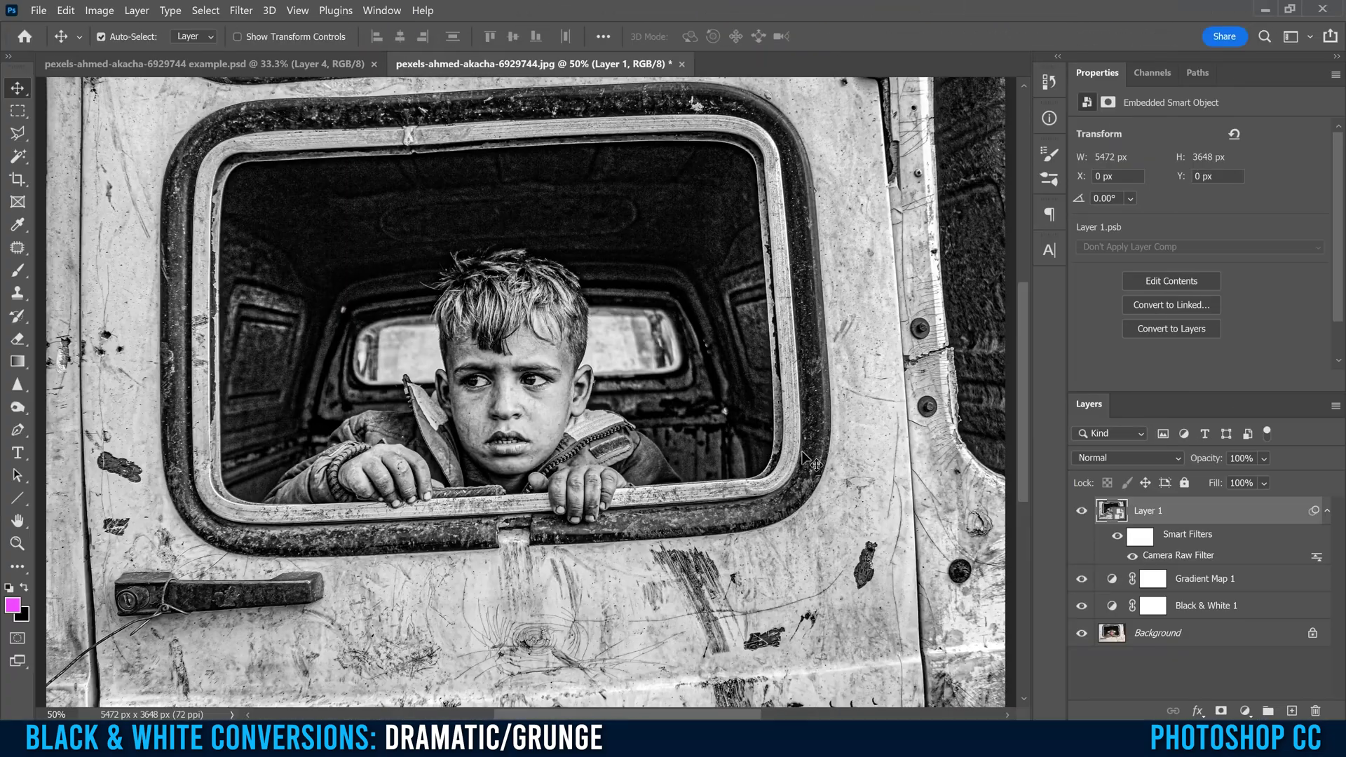
{"action": "key", "text": "ctrl+minus"}
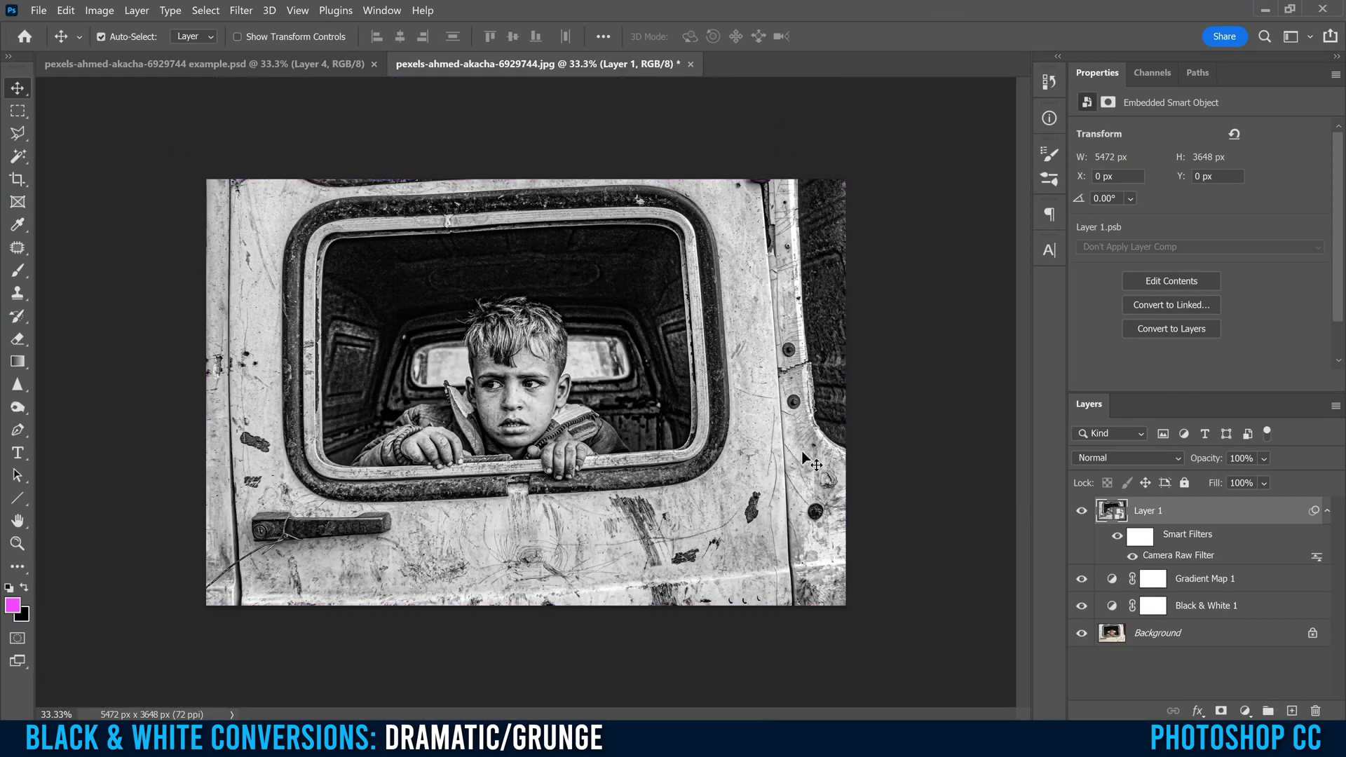
{"action": "left_click", "coordinate": [1246, 711]}
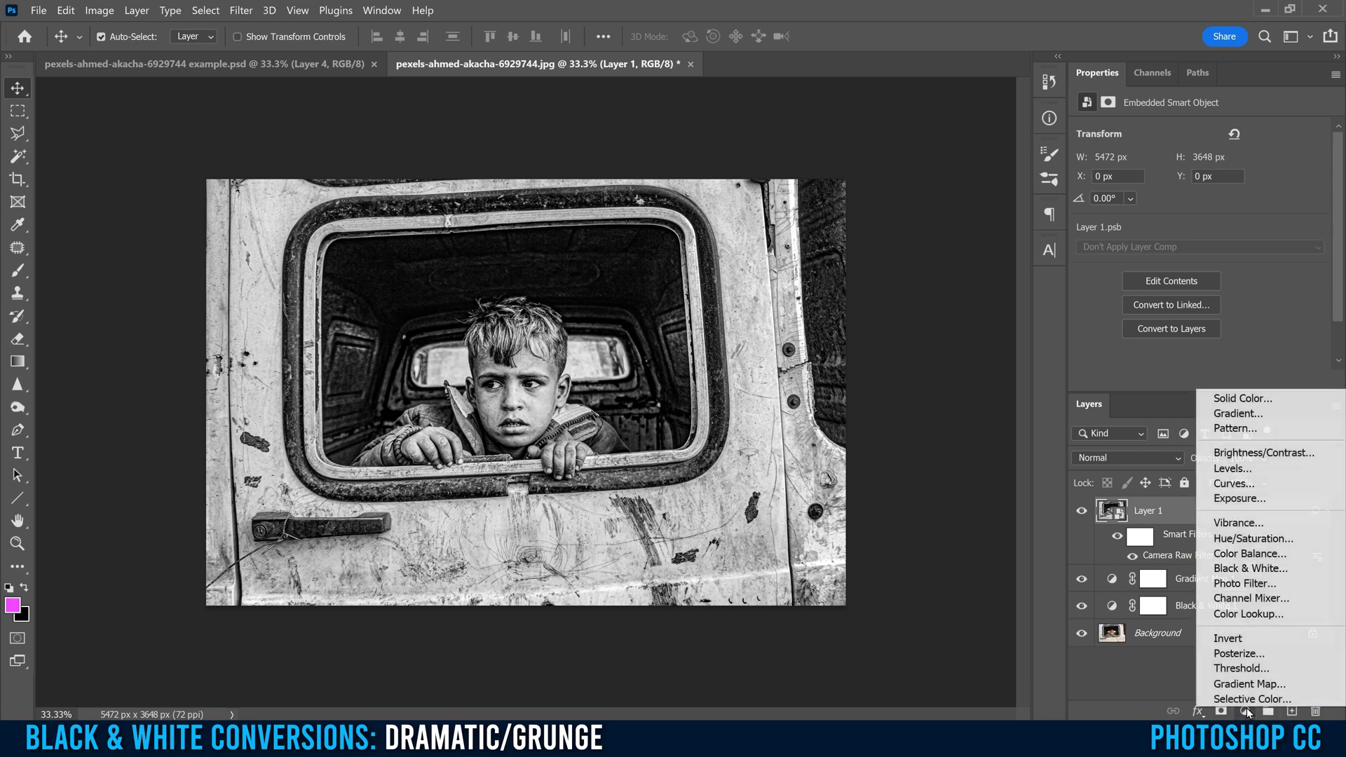
{"action": "left_click", "coordinate": [1249, 485]}
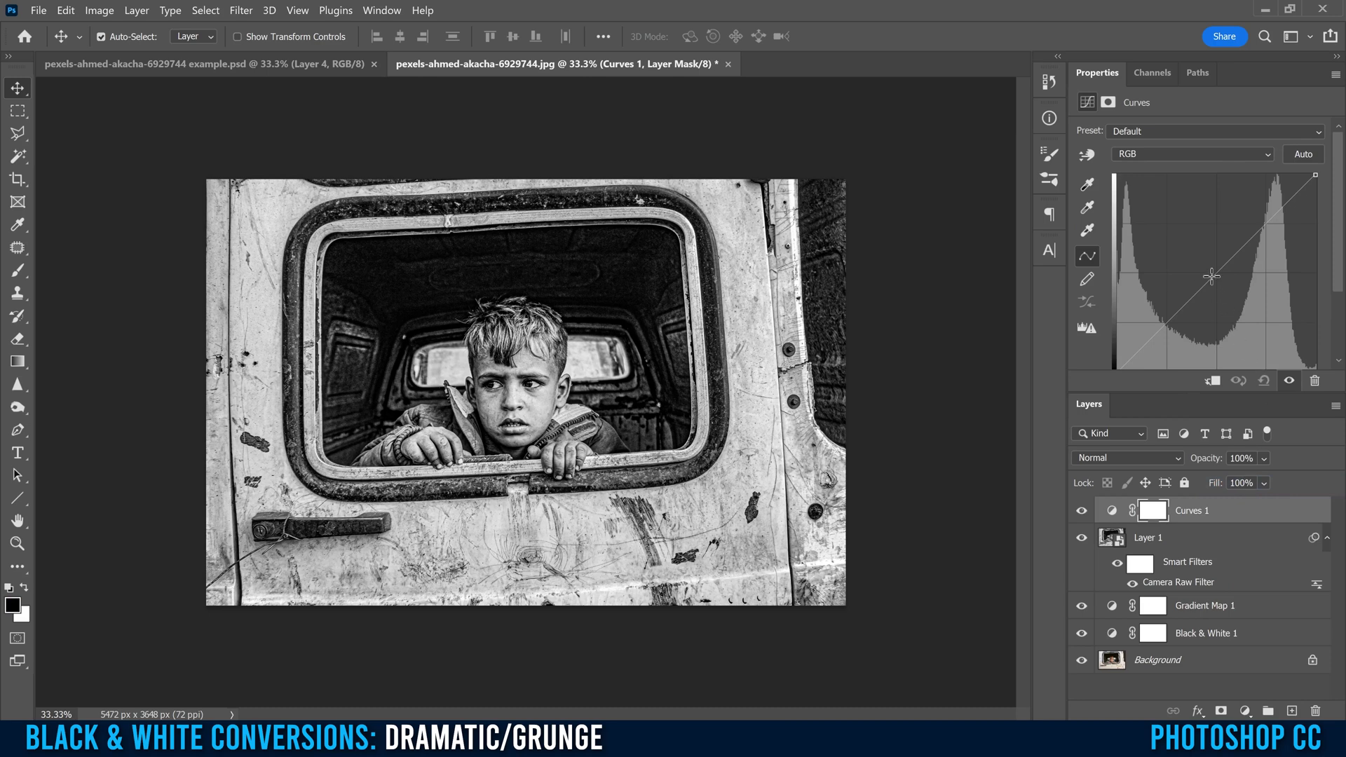
{"action": "left_click_drag", "start_coordinate": [1208, 284], "coordinate": [1227, 306]}
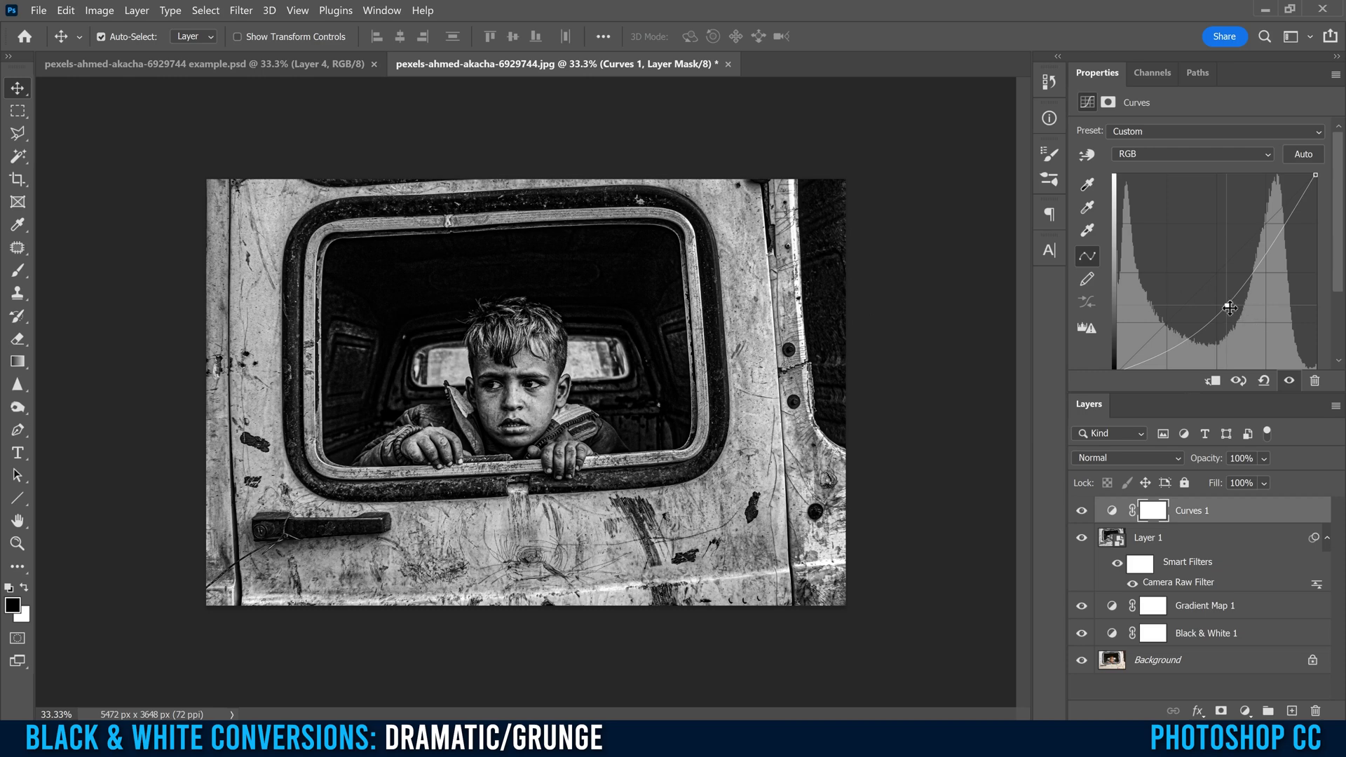
{"action": "left_click_drag", "start_coordinate": [1232, 305], "coordinate": [1234, 305]}
Select the Curves 1 mask and set up a black brush at 1102 px with 0% hardness.
{"action": "left_click", "coordinate": [1153, 512]}
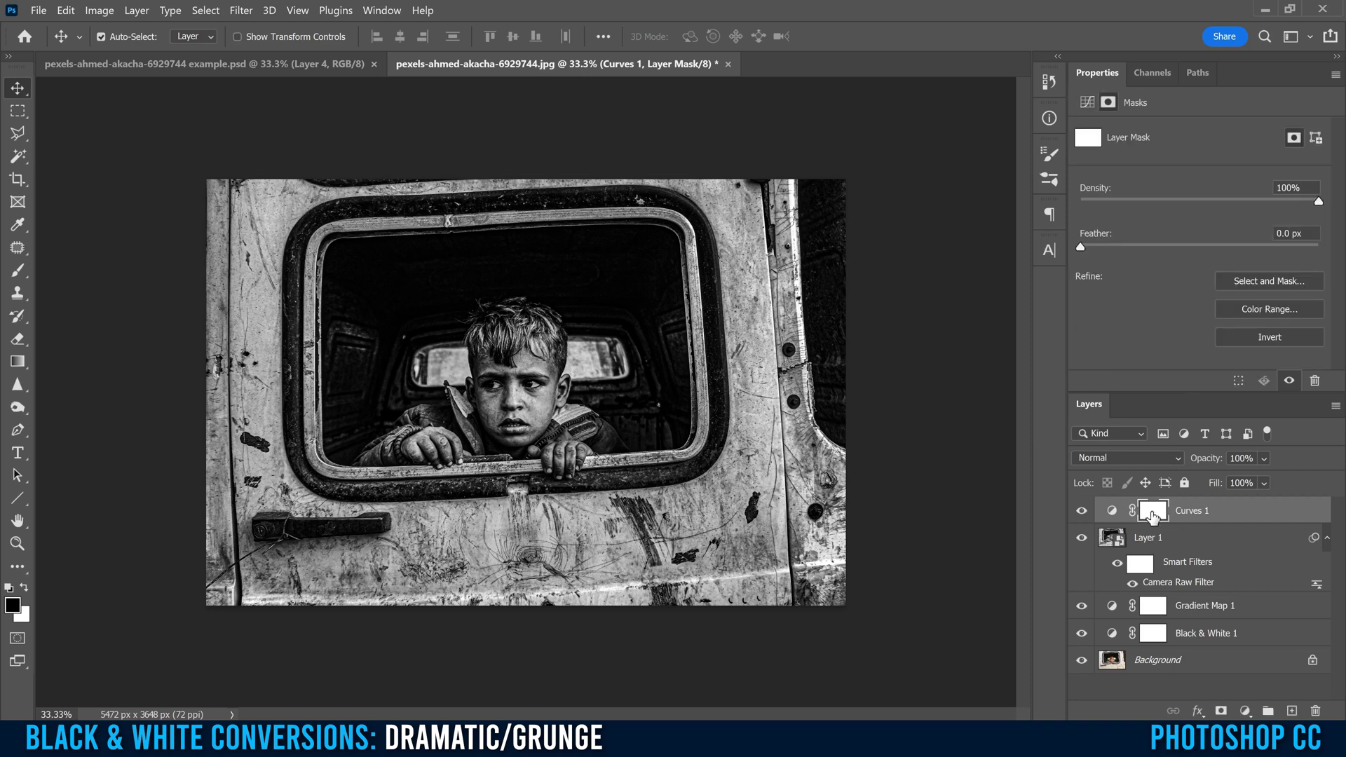
{"action": "left_click", "coordinate": [17, 272]}
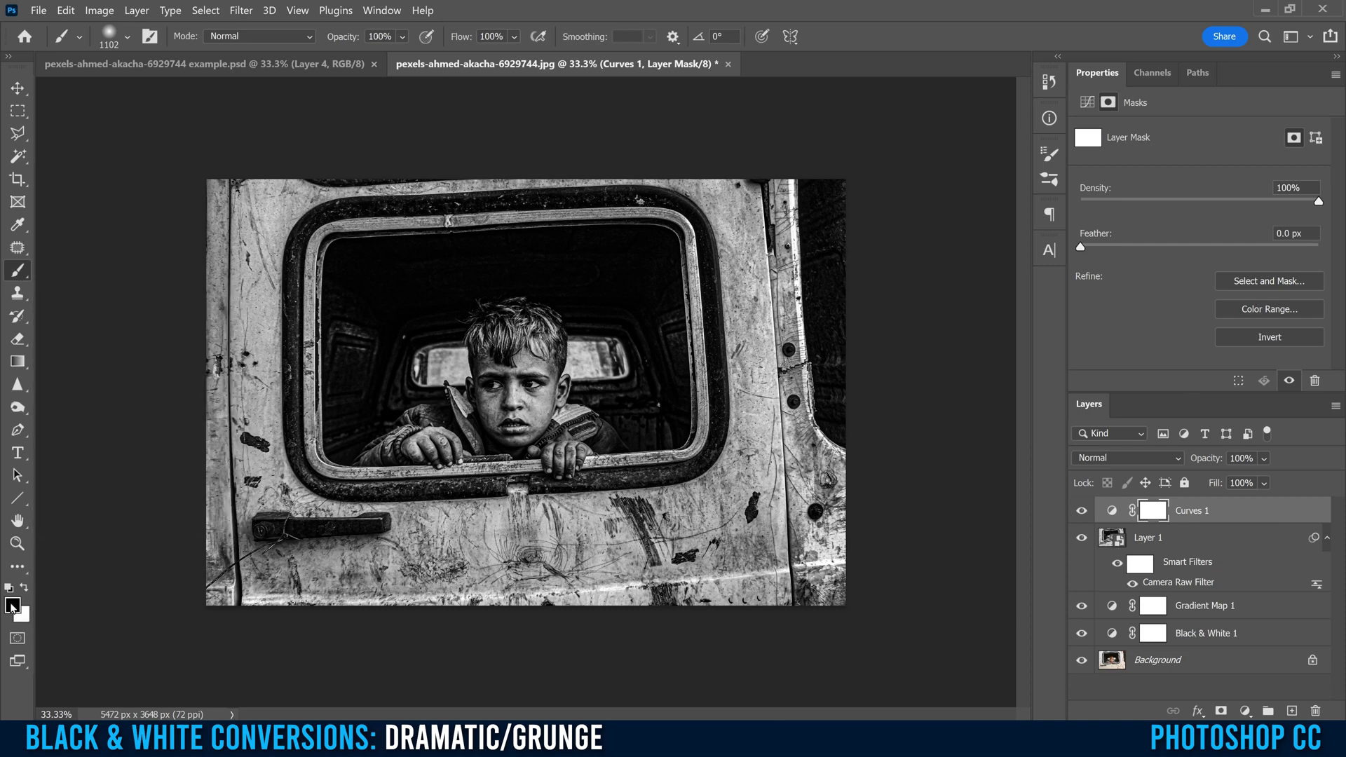
{"action": "left_click", "coordinate": [12, 608]}
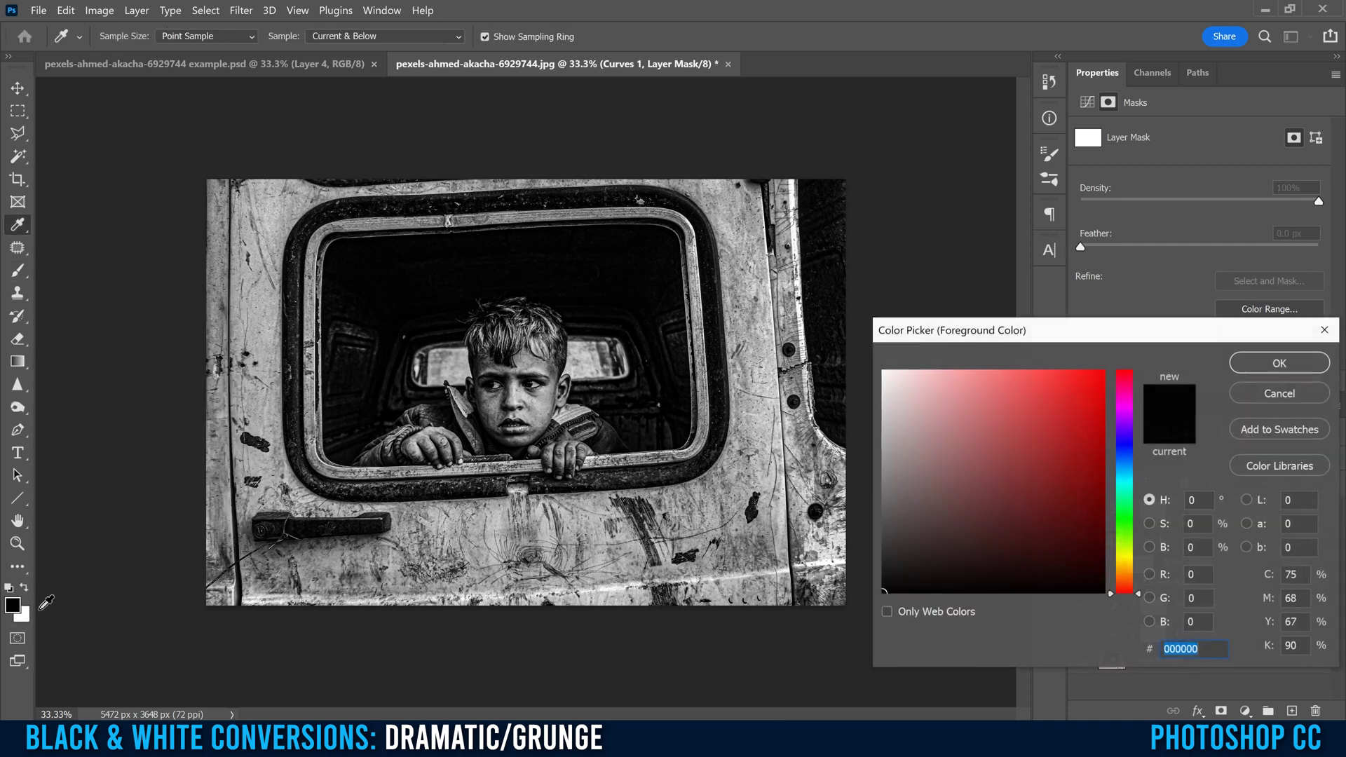
{"action": "left_click", "coordinate": [1280, 363]}
{"action": "left_click", "coordinate": [128, 37]}
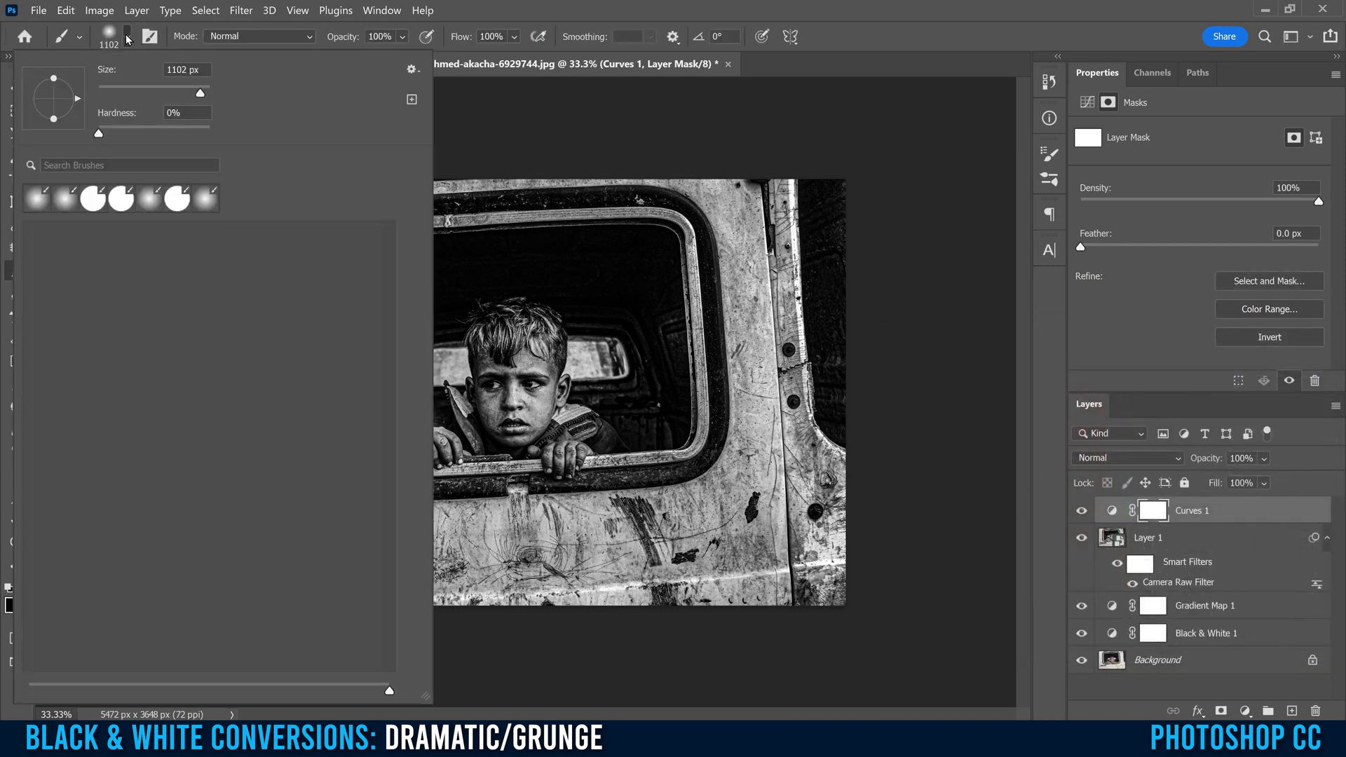
{"action": "left_click", "coordinate": [199, 88]}
{"action": "left_click_drag", "start_coordinate": [199, 91], "coordinate": [200, 91]}
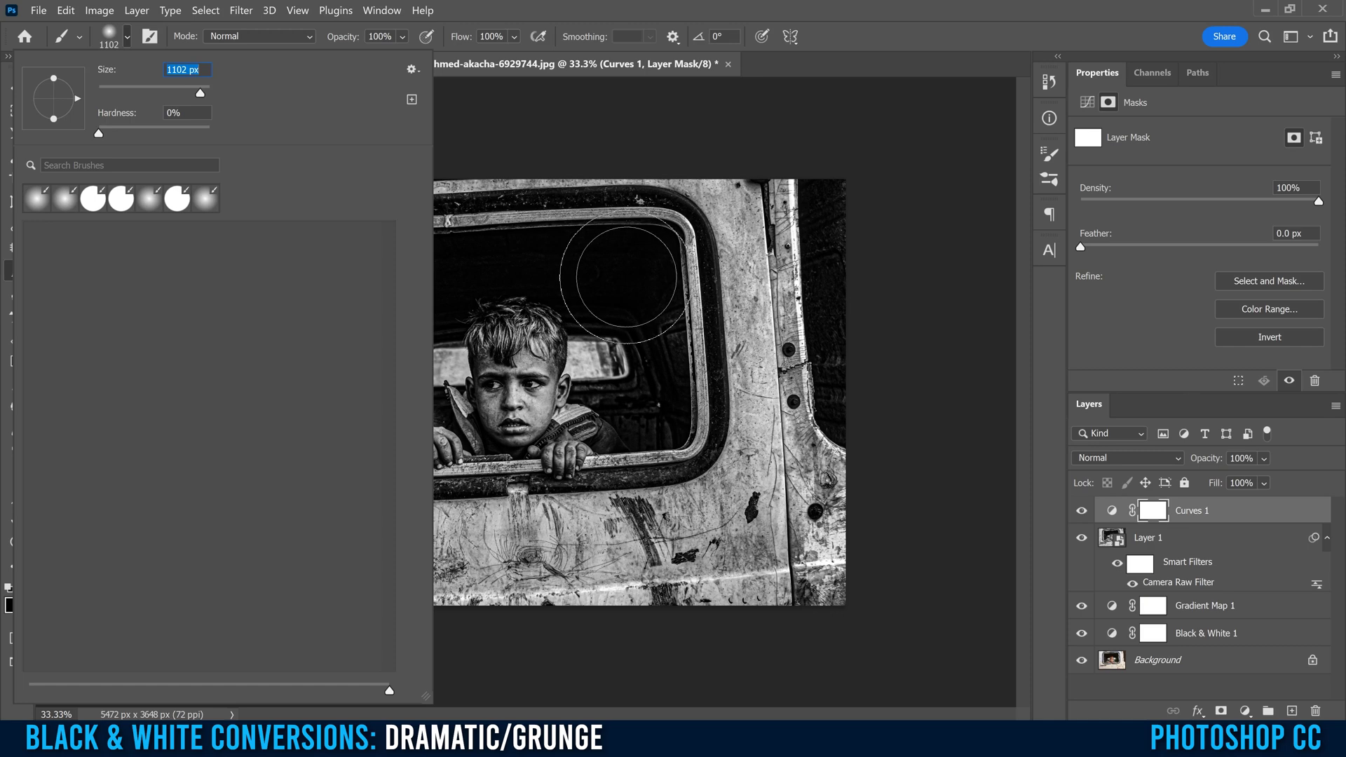
{"action": "left_click_drag", "start_coordinate": [98, 133], "coordinate": [59, 132]}
{"action": "left_click", "coordinate": [495, 19]}
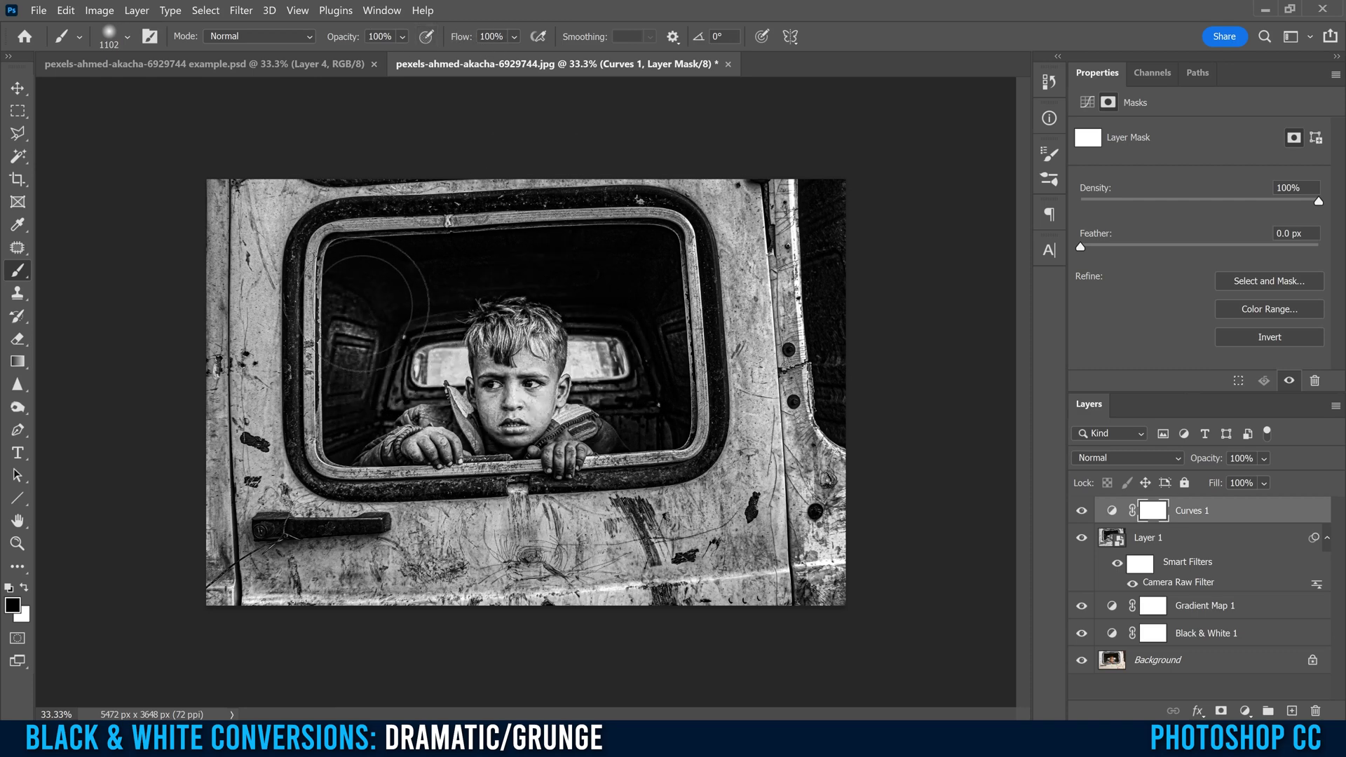
Paint the mask black over the boy, then hide Curves 1 to compare.
{"action": "left_click_drag", "start_coordinate": [372, 284], "coordinate": [420, 294]}
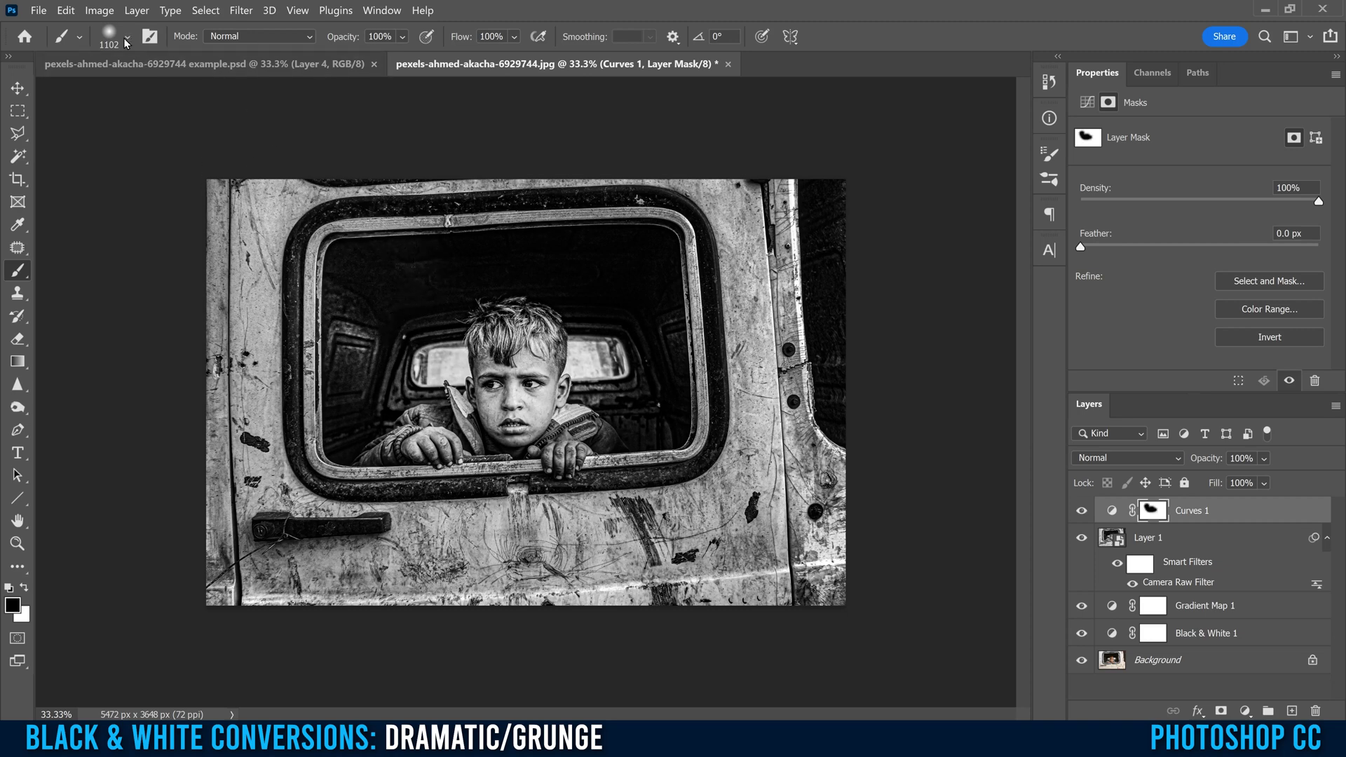
{"action": "left_click", "coordinate": [127, 36]}
{"action": "left_click", "coordinate": [503, 3]}
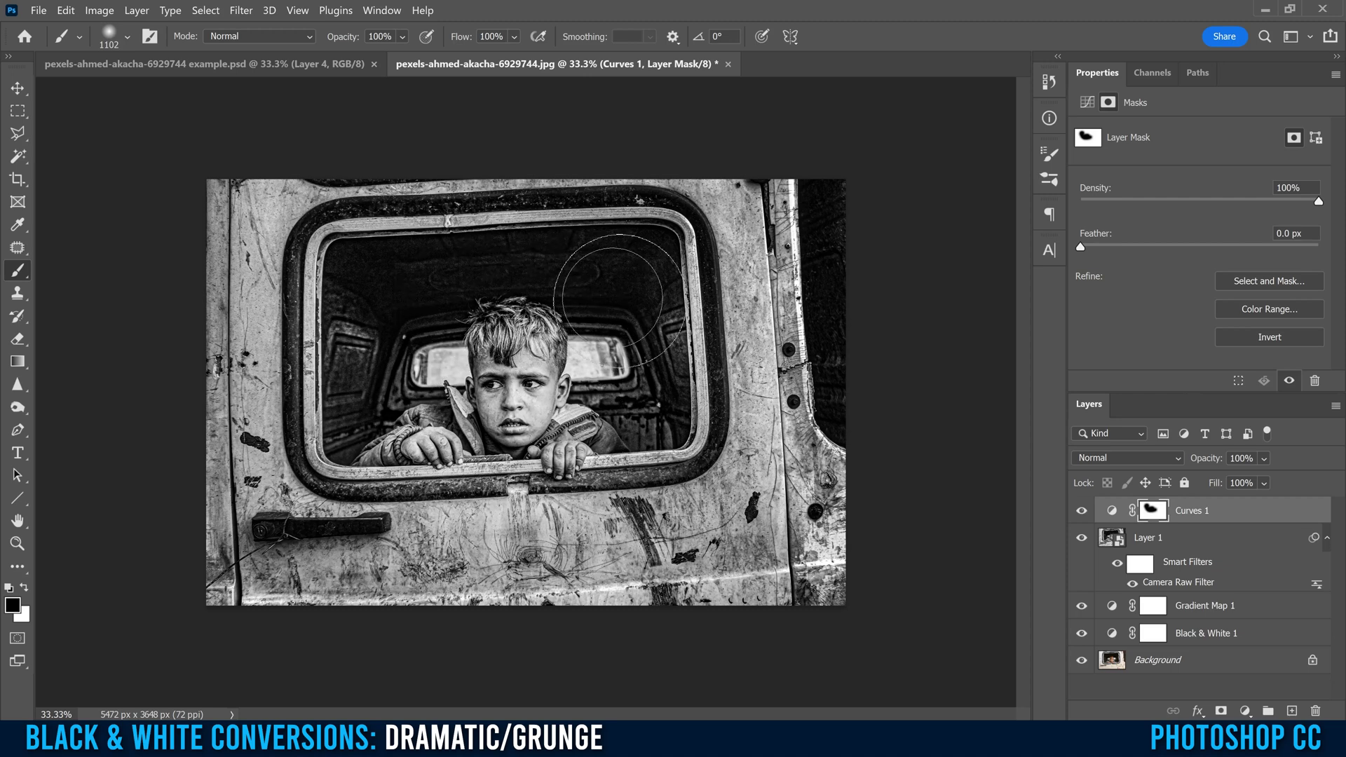
{"action": "left_click_drag", "start_coordinate": [572, 368], "coordinate": [603, 413]}
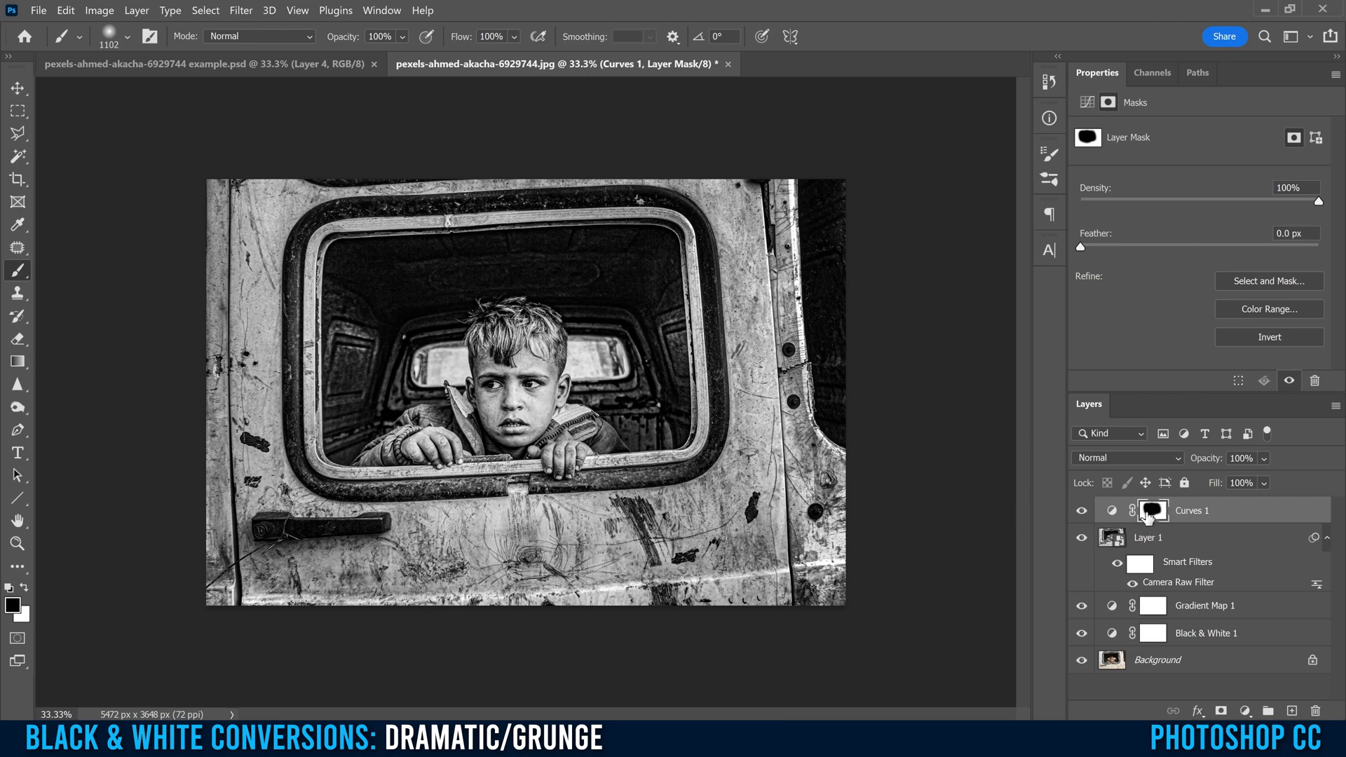
{"action": "left_click", "coordinate": [1082, 511]}
Compare Curves 1 on and off, and set its mask Density to 75%.
{"action": "left_click", "coordinate": [1082, 511]}
{"action": "left_click", "coordinate": [1082, 511]}
{"action": "left_click", "coordinate": [1082, 511]}
{"action": "left_click_drag", "start_coordinate": [1284, 202], "coordinate": [1282, 201]}
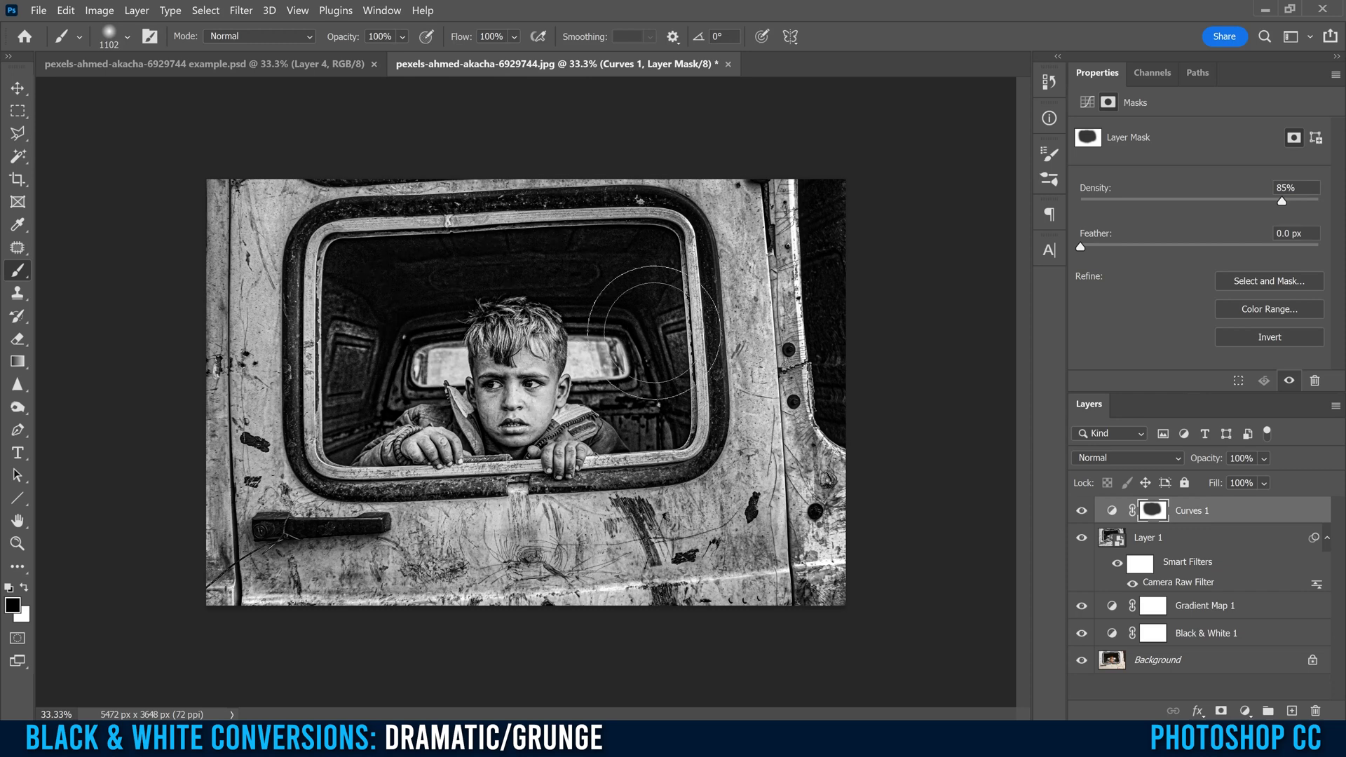
{"action": "left_click_drag", "start_coordinate": [1282, 202], "coordinate": [1274, 203]}
{"action": "left_click_drag", "start_coordinate": [1172, 205], "coordinate": [1168, 202]}
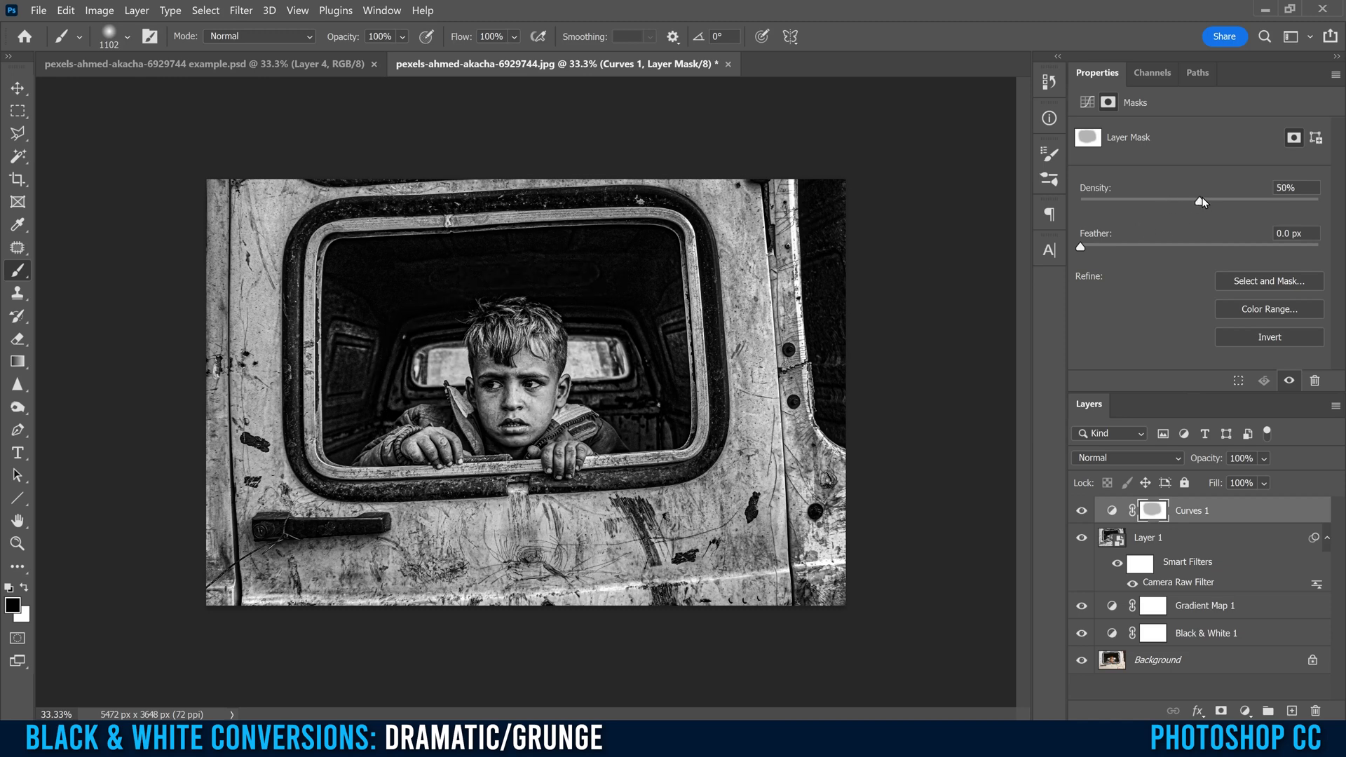
{"action": "left_click_drag", "start_coordinate": [1202, 202], "coordinate": [1259, 202]}
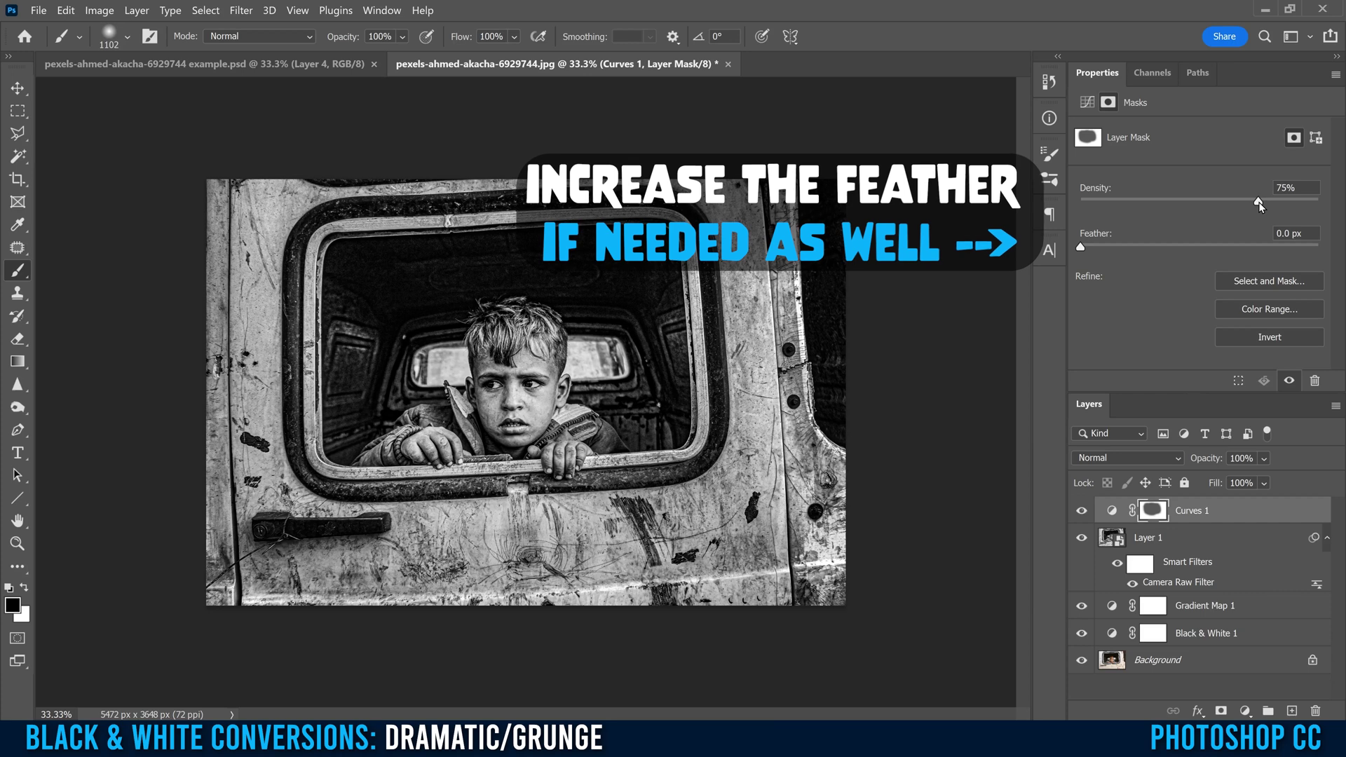
{"action": "left_click", "coordinate": [1082, 513]}
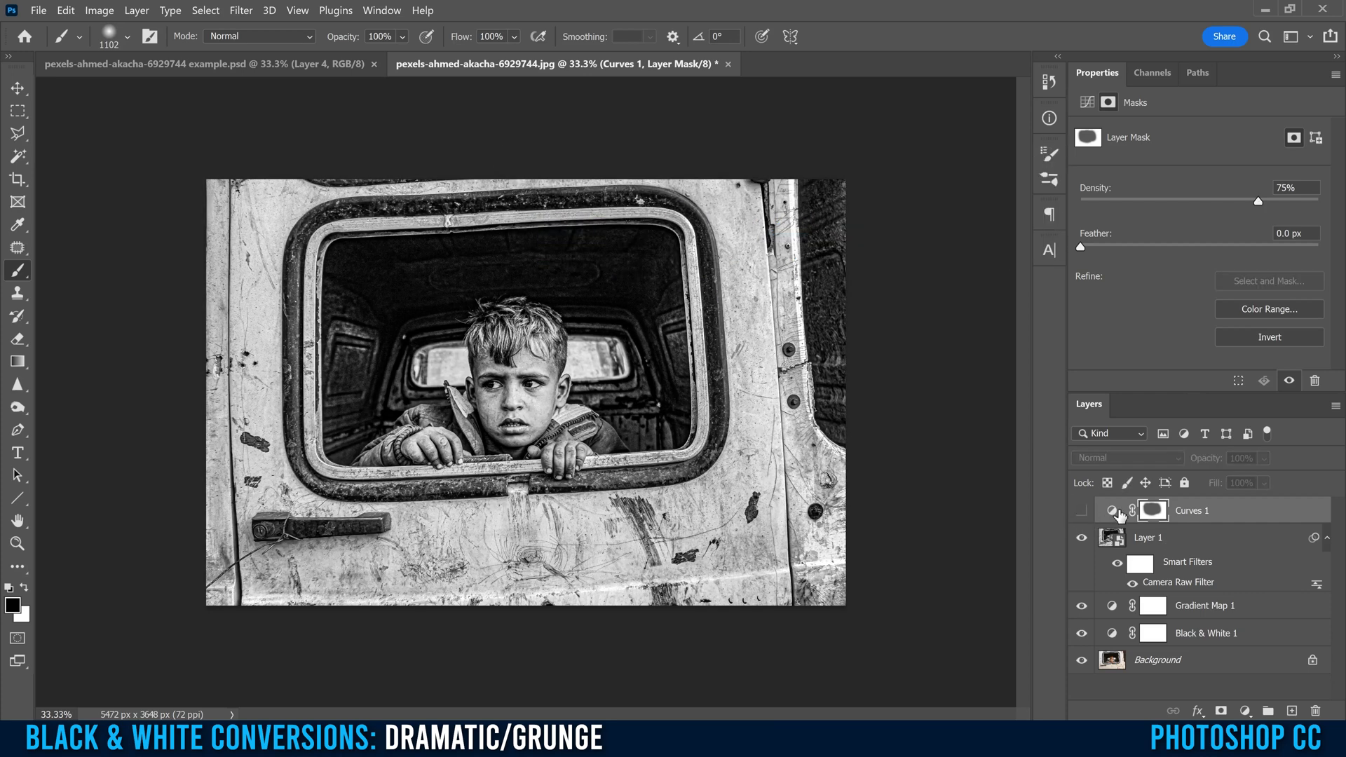
{"action": "left_click", "coordinate": [1082, 512]}
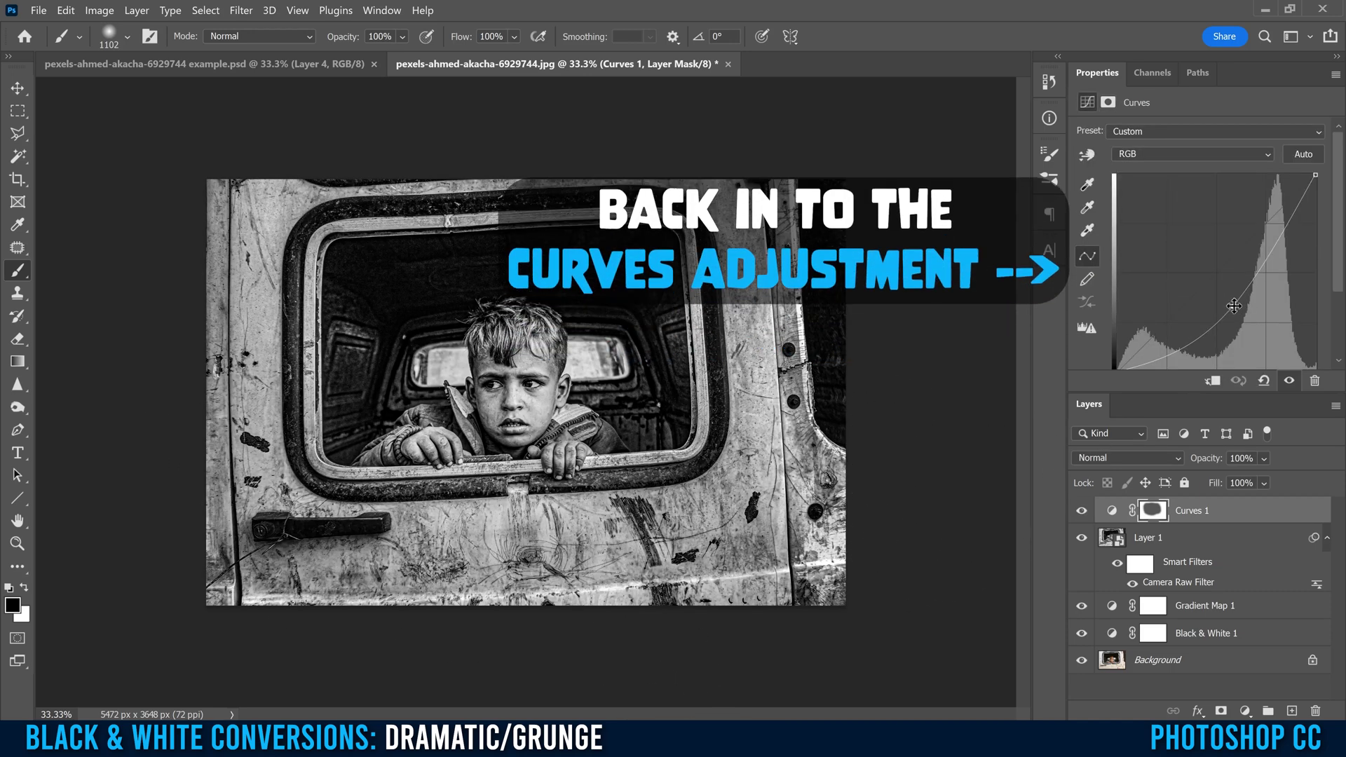
Pull the Curves 1 point further down, then nudge it slightly left, to darken the truck.
{"action": "left_click_drag", "start_coordinate": [1233, 305], "coordinate": [1260, 319]}
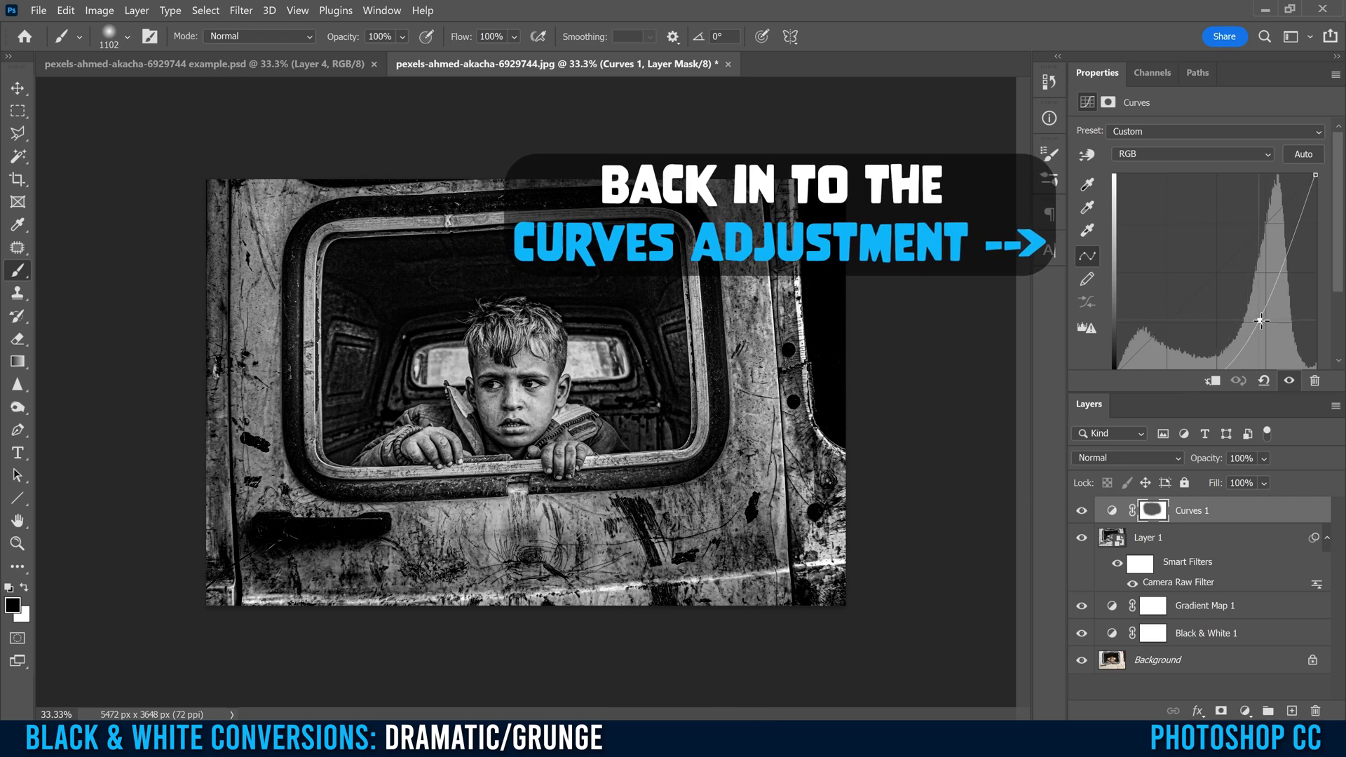
{"action": "left_click_drag", "start_coordinate": [1260, 320], "coordinate": [1250, 318]}
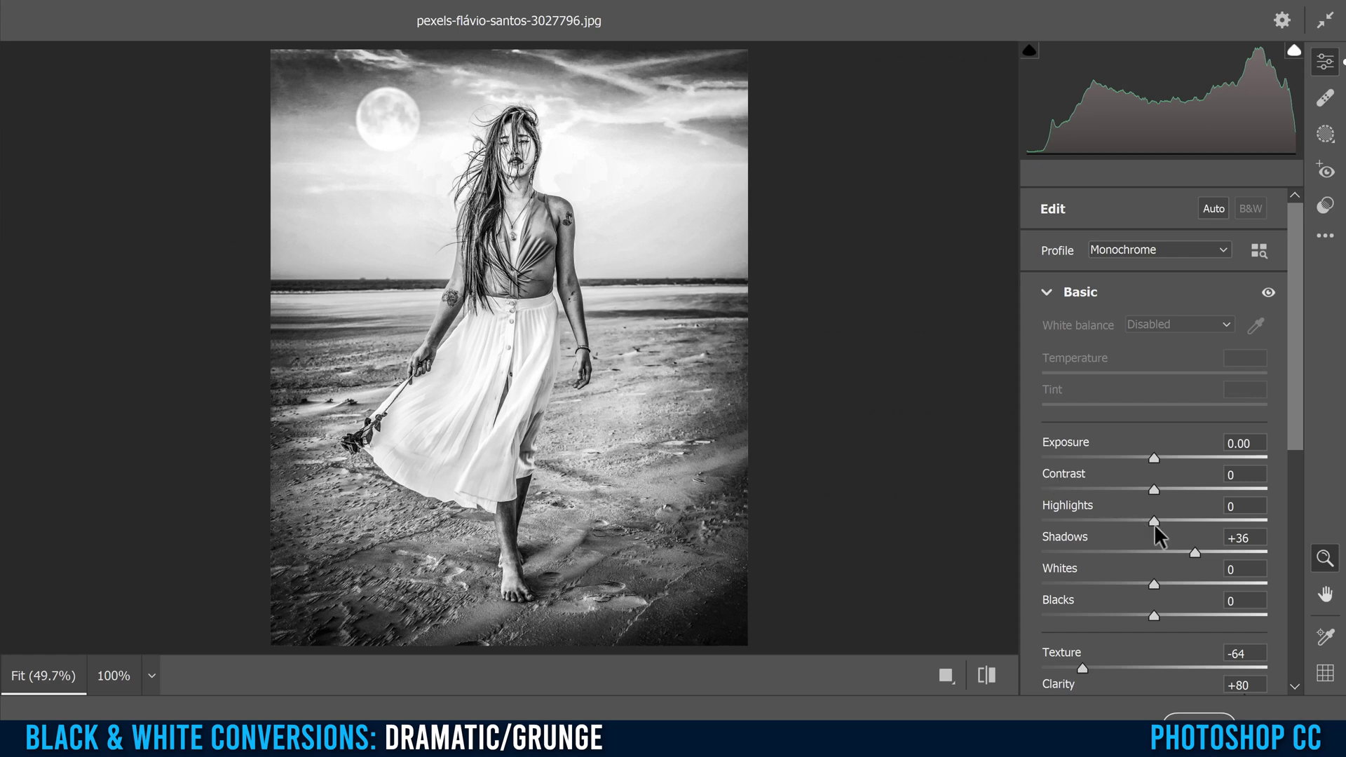
Raise Camera Raw Highlights to +36 and Whites to +16, then apply the filter.
{"action": "left_click_drag", "start_coordinate": [1155, 520], "coordinate": [1194, 516]}
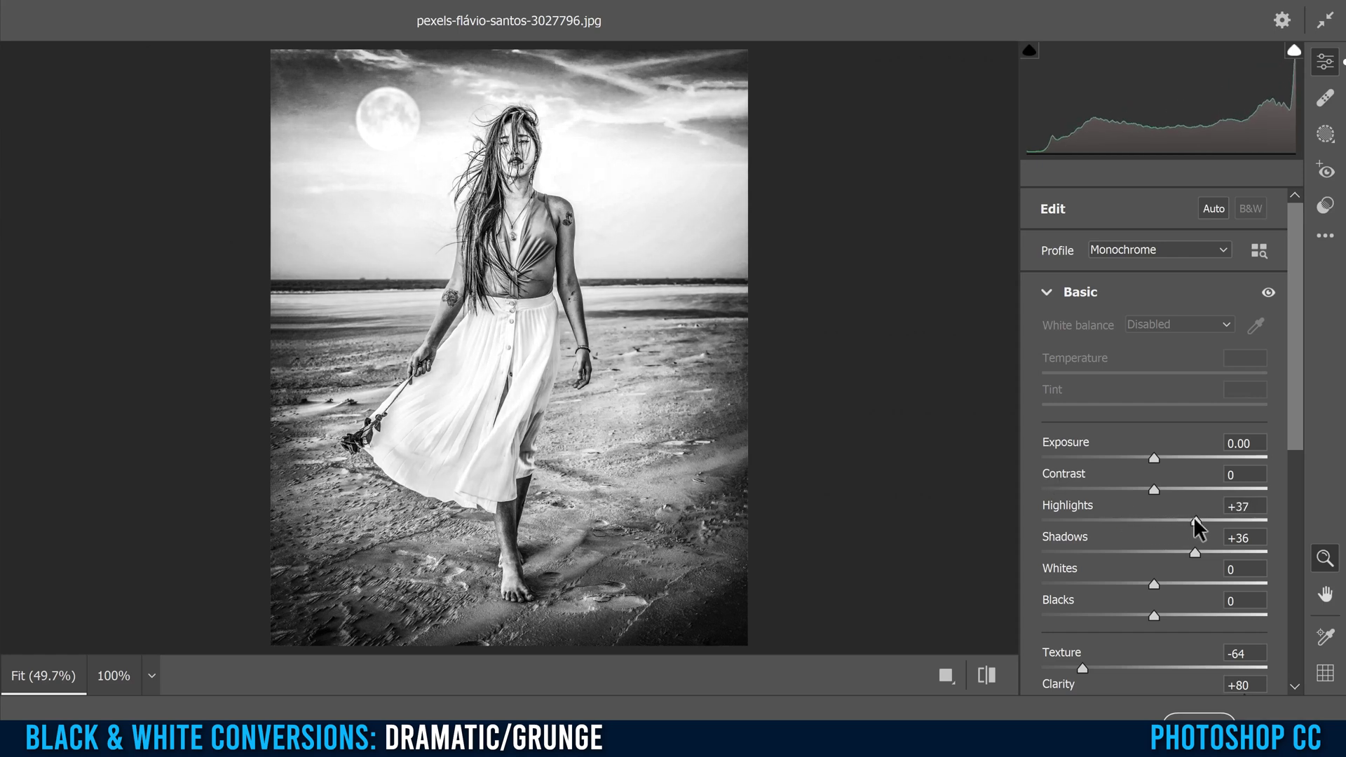
{"action": "left_click_drag", "start_coordinate": [1154, 581], "coordinate": [1172, 580]}
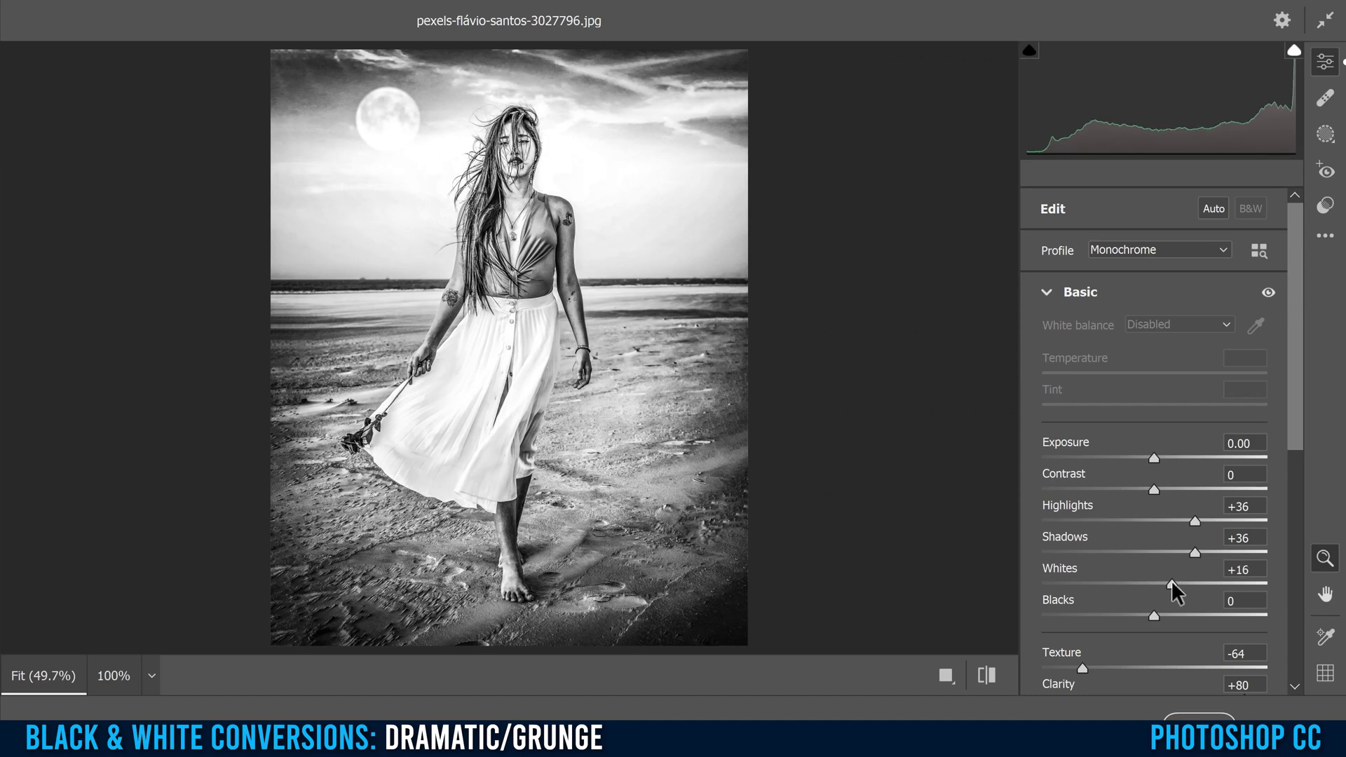
{"action": "left_click", "coordinate": [1203, 717]}
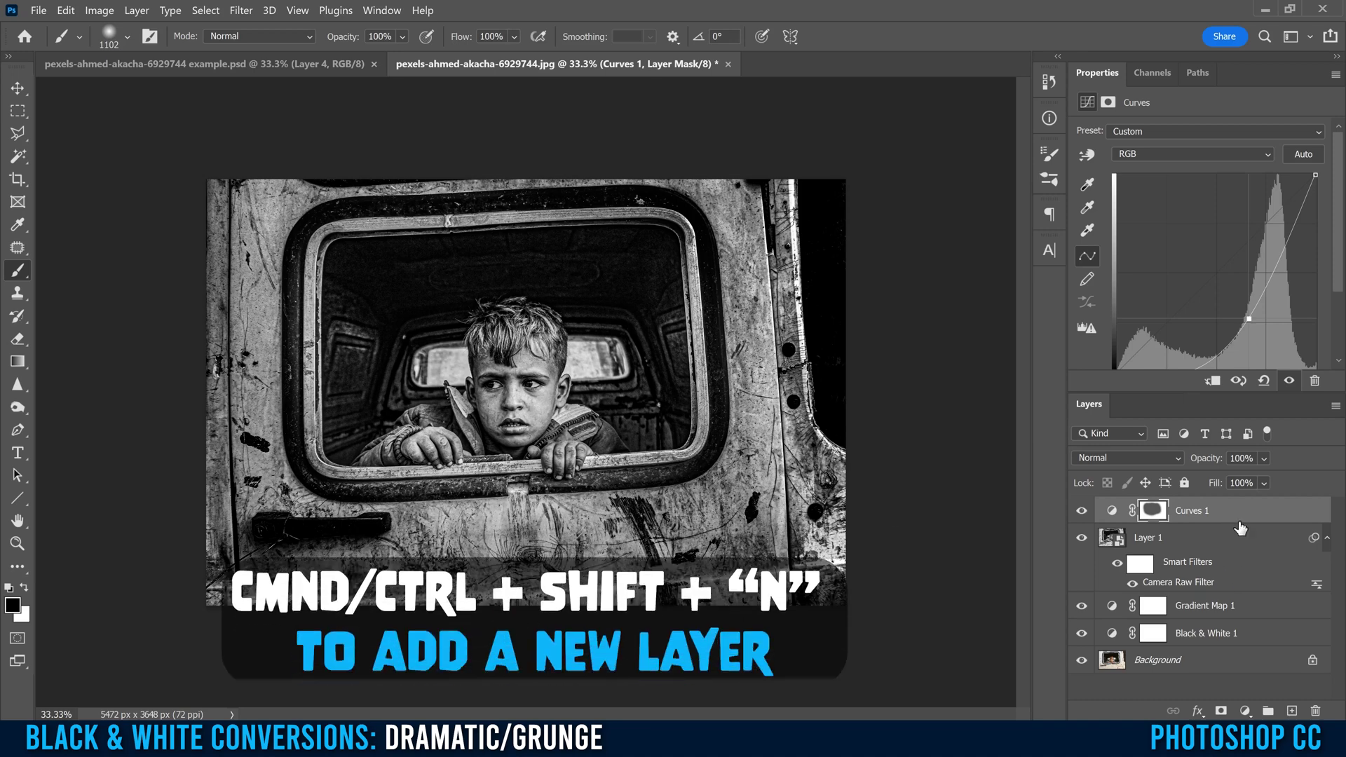
Create a new layer named 'noise' in Overlay mode, filled with neutral 50% gray.
{"action": "key", "text": "ctrl+shift+n"}
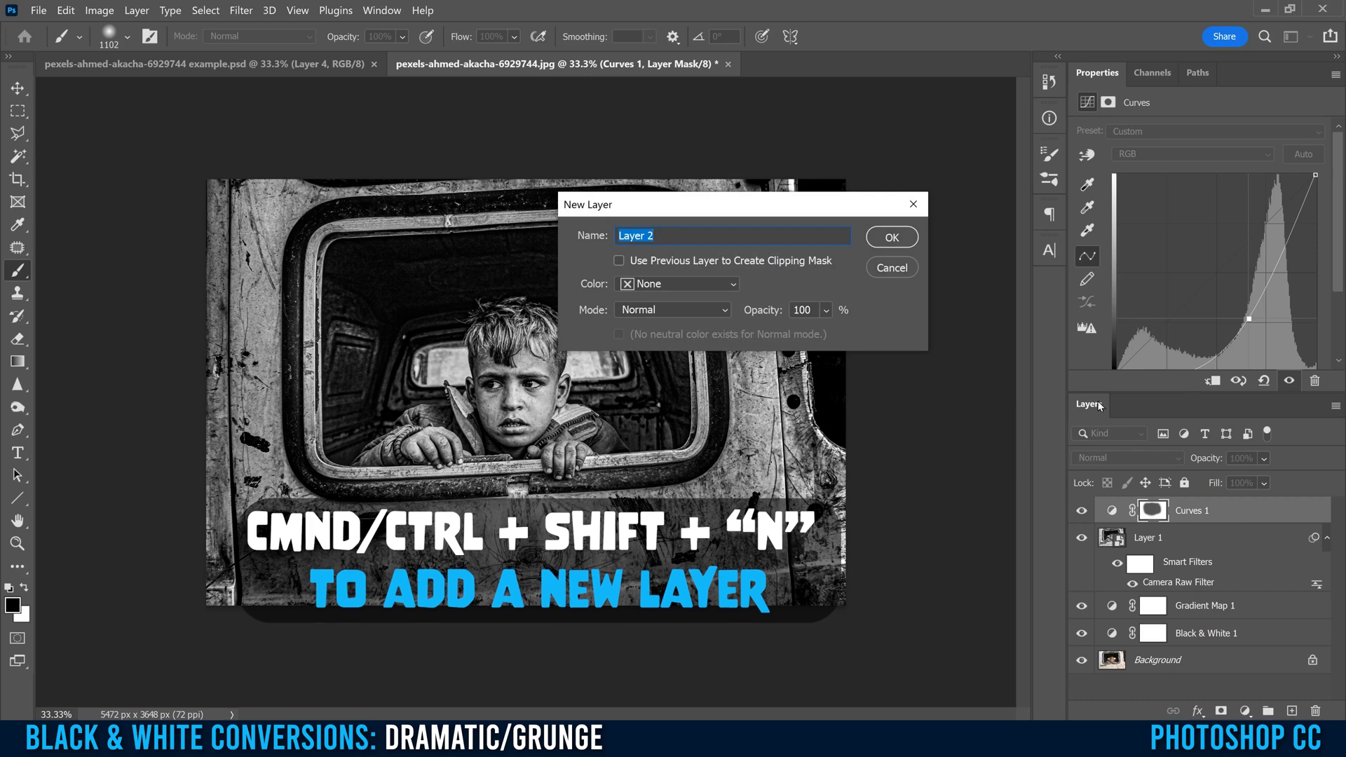
{"action": "left_click", "coordinate": [641, 313]}
{"action": "left_click", "coordinate": [638, 460]}
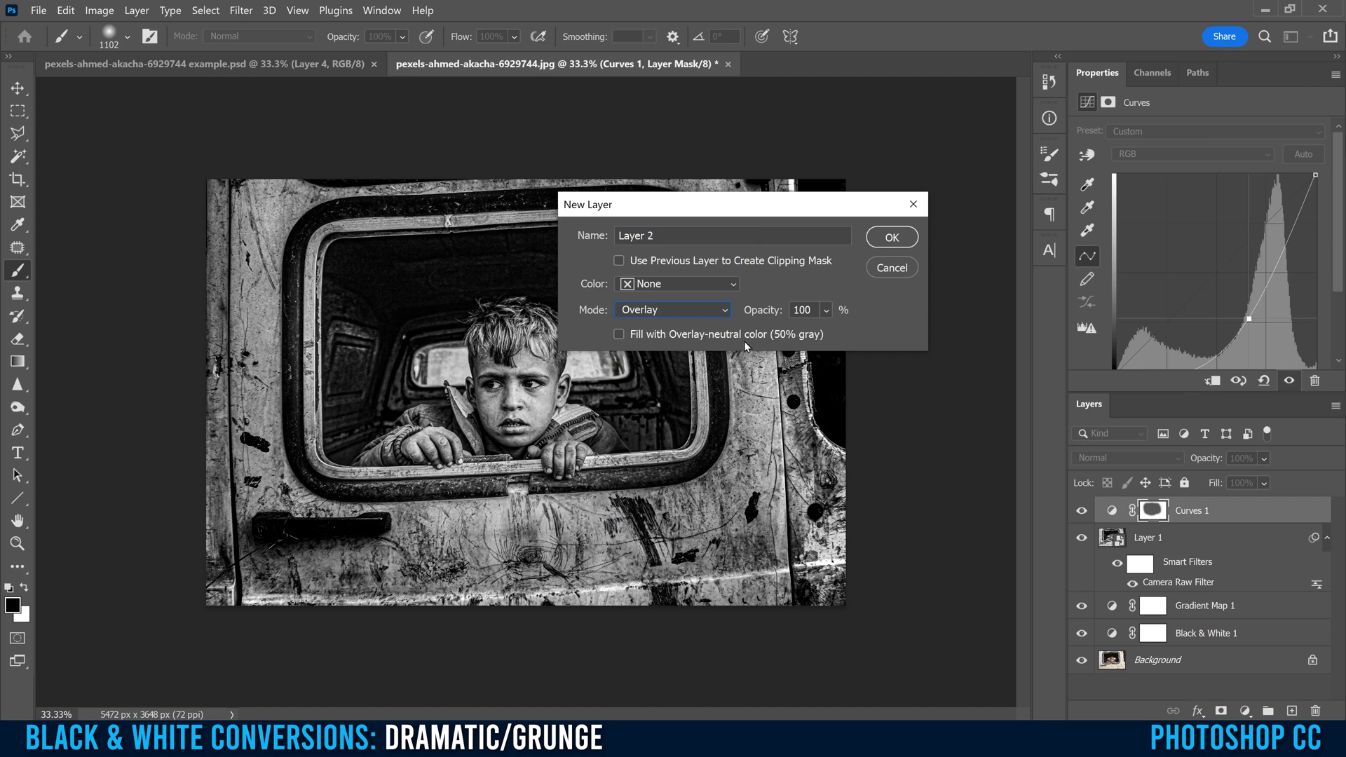
{"action": "left_click", "coordinate": [619, 334]}
{"action": "left_click", "coordinate": [574, 235]}
{"action": "type", "text": "noise"}
{"action": "left_click", "coordinate": [899, 243]}
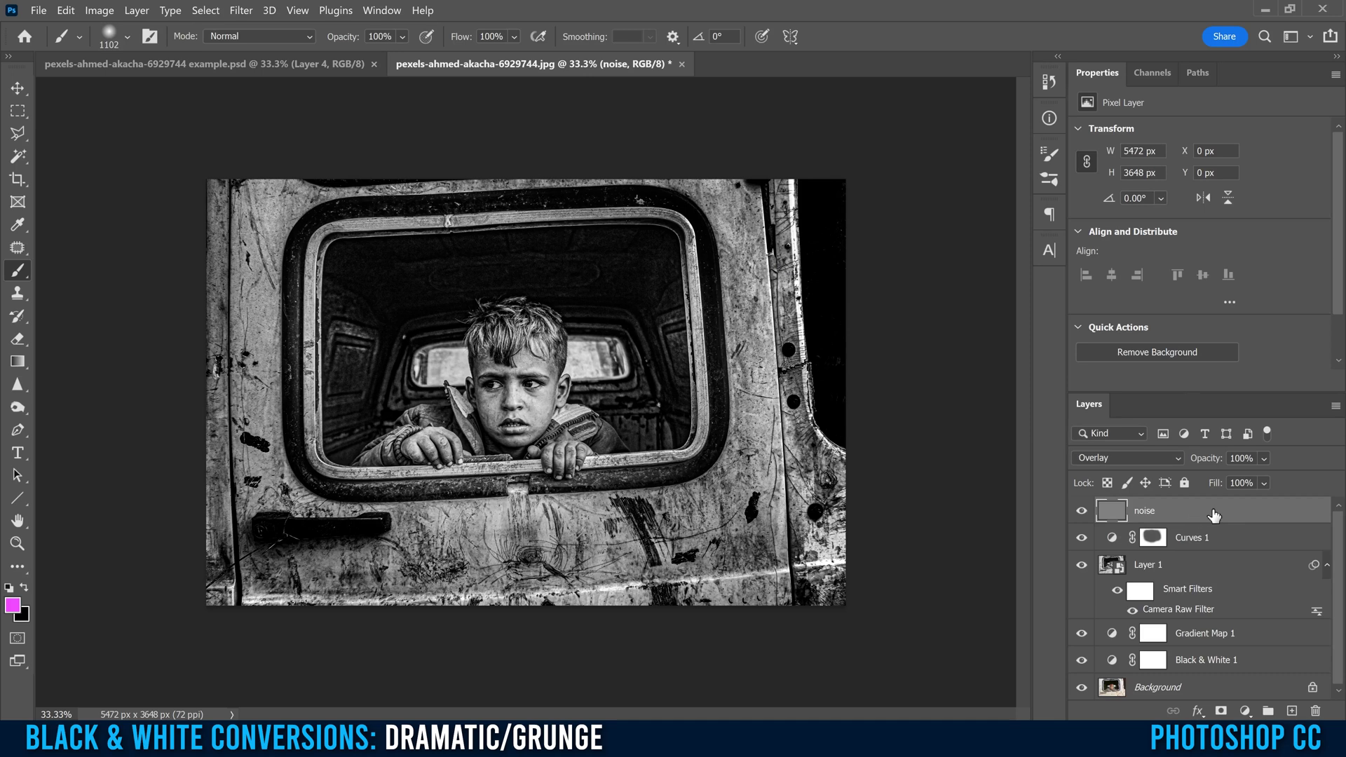
Open Filter > Blur Gallery and switch to its Noise effect settings.
{"action": "left_click", "coordinate": [241, 10]}
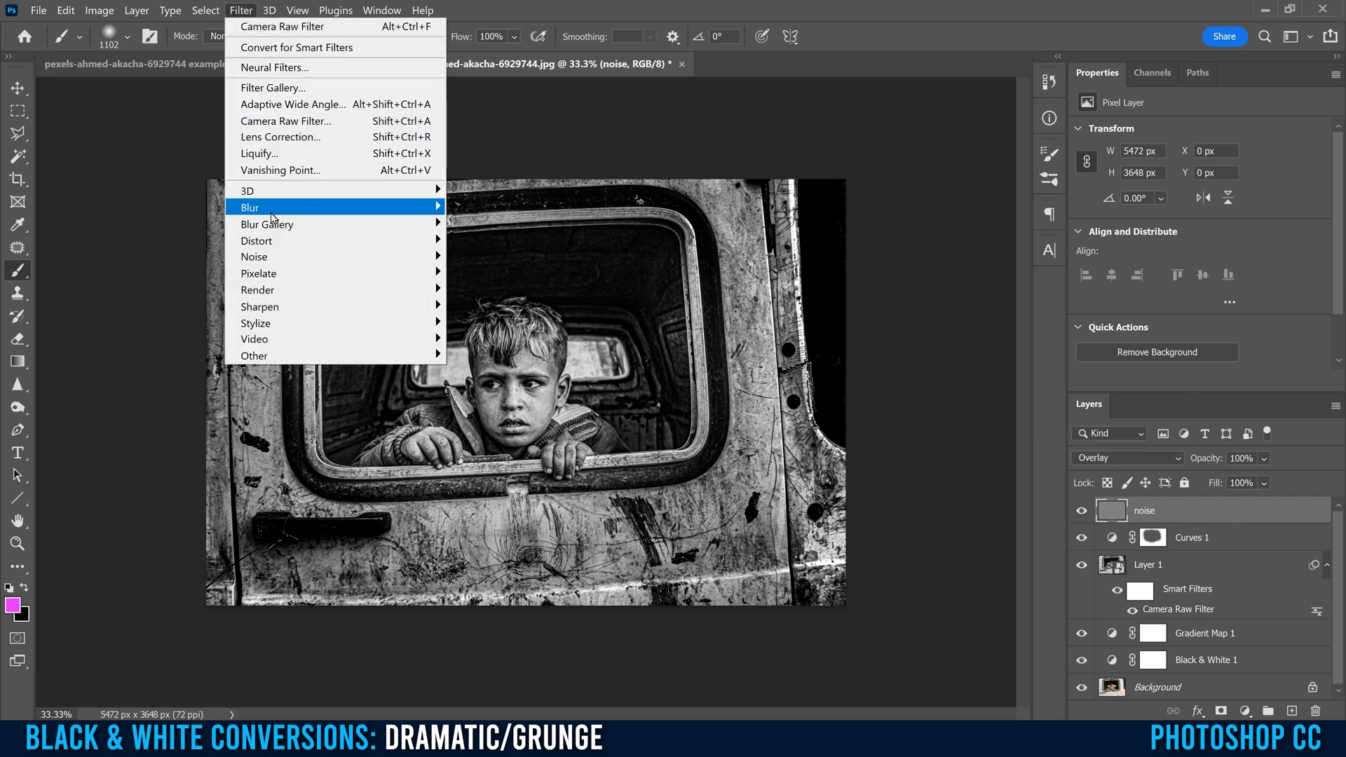
{"action": "mouse_move", "coordinate": [275, 226]}
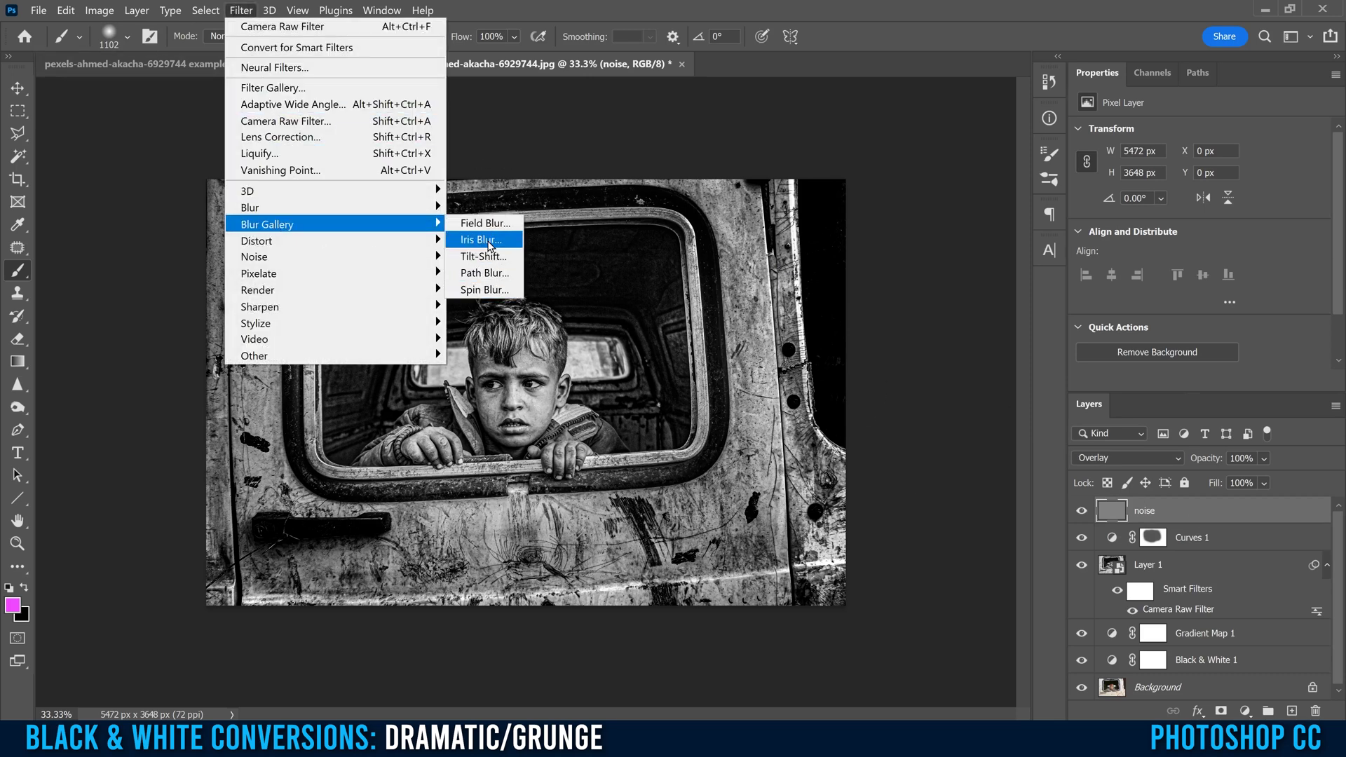
{"action": "left_click", "coordinate": [490, 240]}
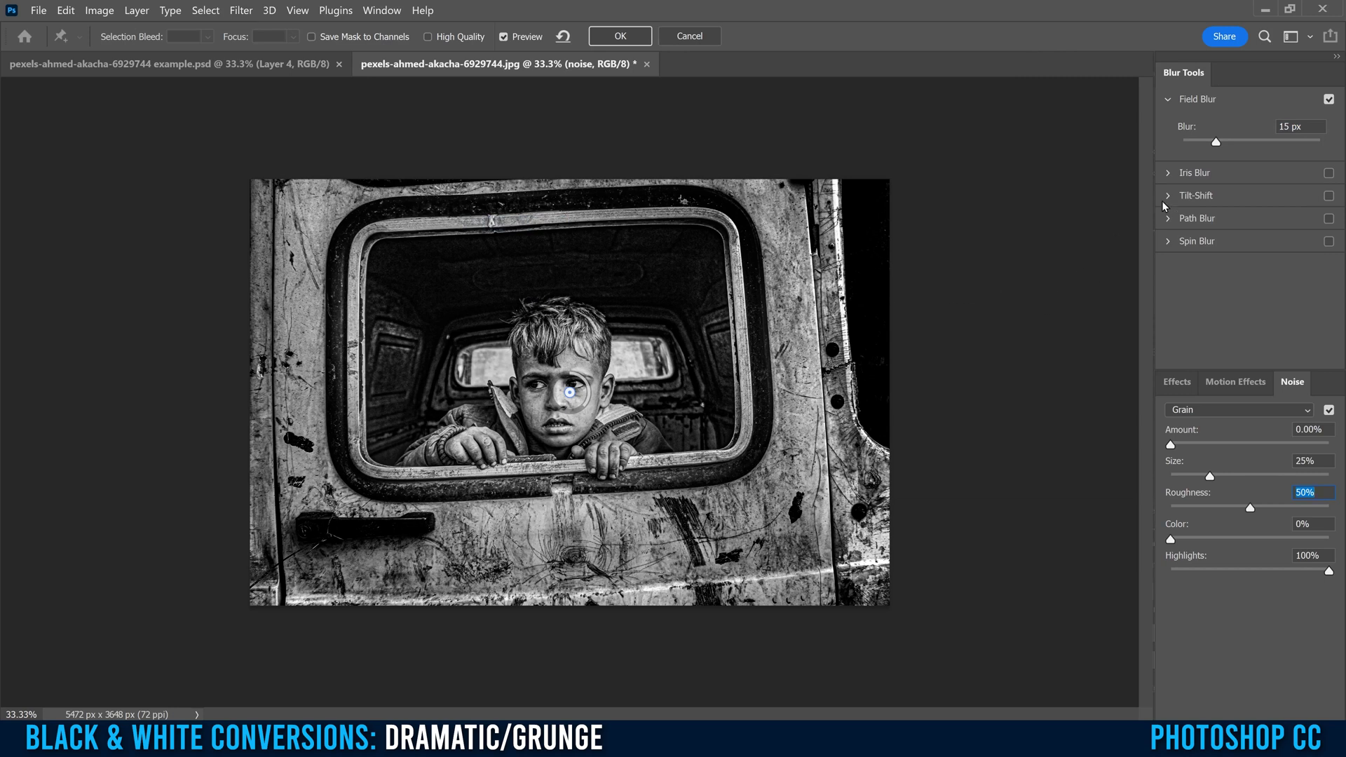
{"action": "left_click", "coordinate": [1175, 387]}
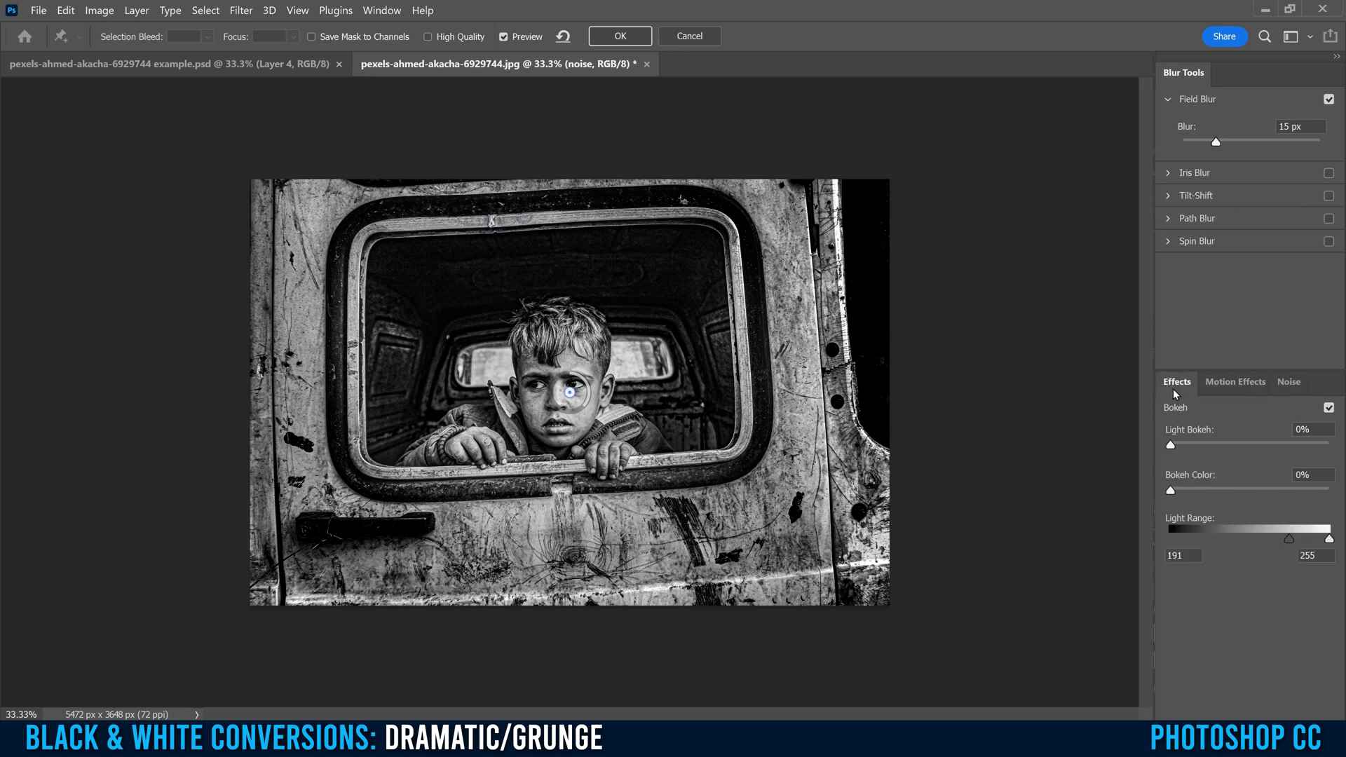
{"action": "left_click", "coordinate": [1229, 385]}
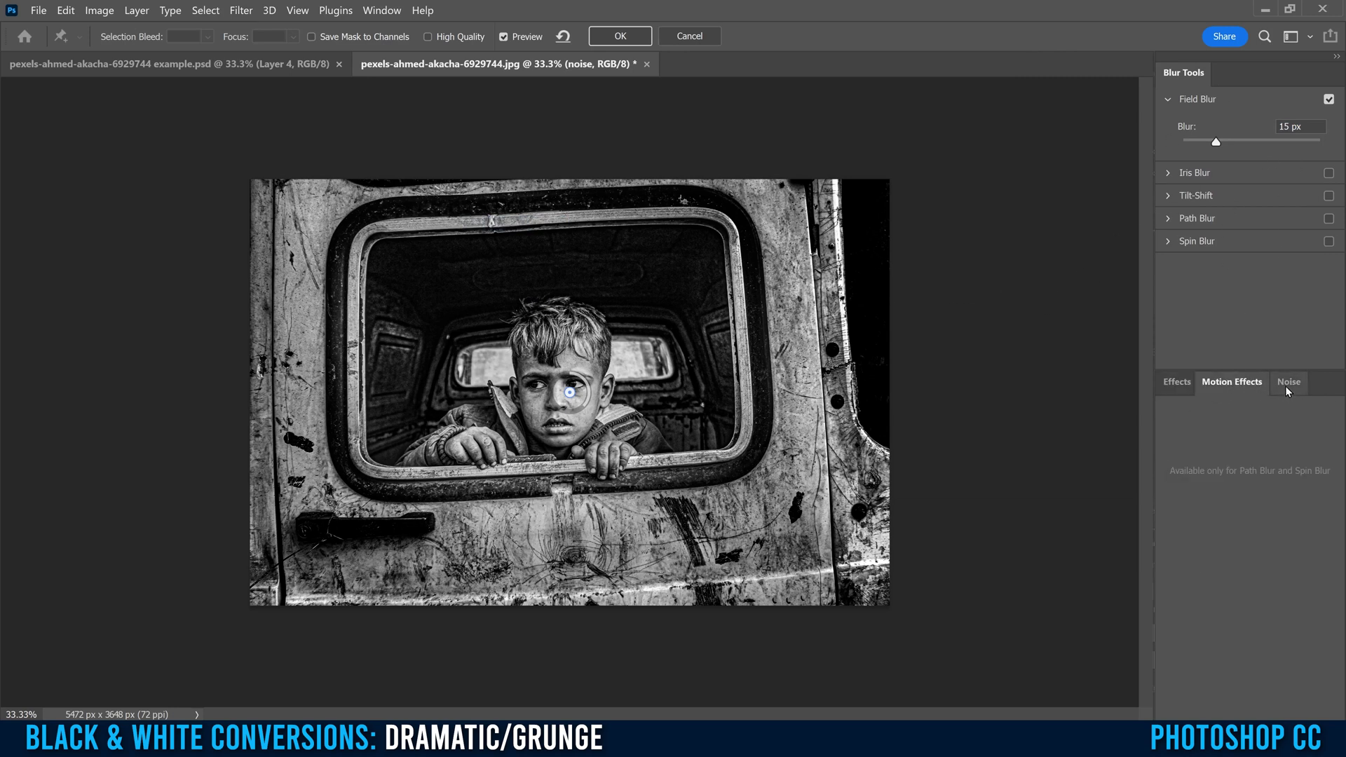
{"action": "left_click", "coordinate": [1288, 383]}
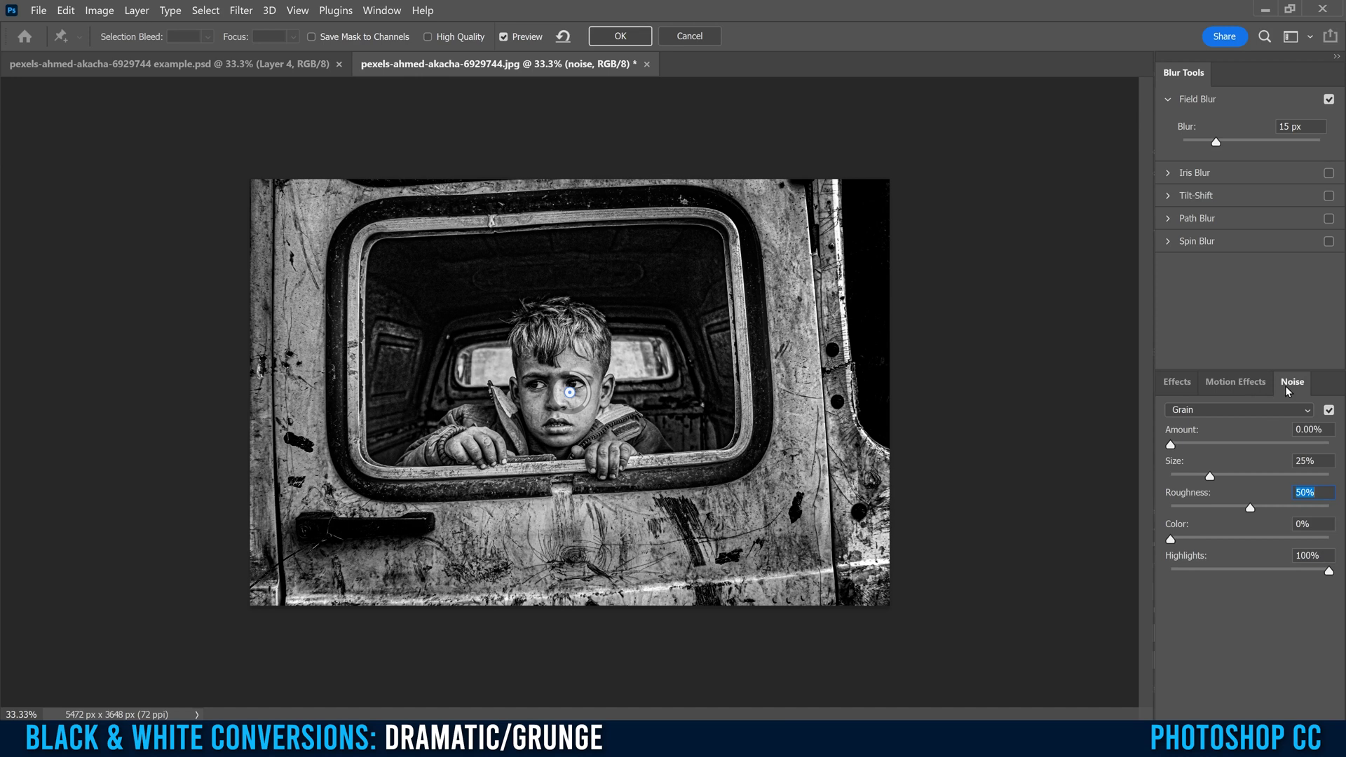
Set Grain noise to Amount about 73%, Size 43% and Roughness 84%, and apply it.
{"action": "left_click", "coordinate": [1202, 409]}
{"action": "left_click", "coordinate": [1183, 452]}
{"action": "left_click_drag", "start_coordinate": [1181, 446], "coordinate": [1277, 443]}
{"action": "left_click_drag", "start_coordinate": [1209, 475], "coordinate": [1304, 507]}
{"action": "key", "text": "ctrl+plus"}
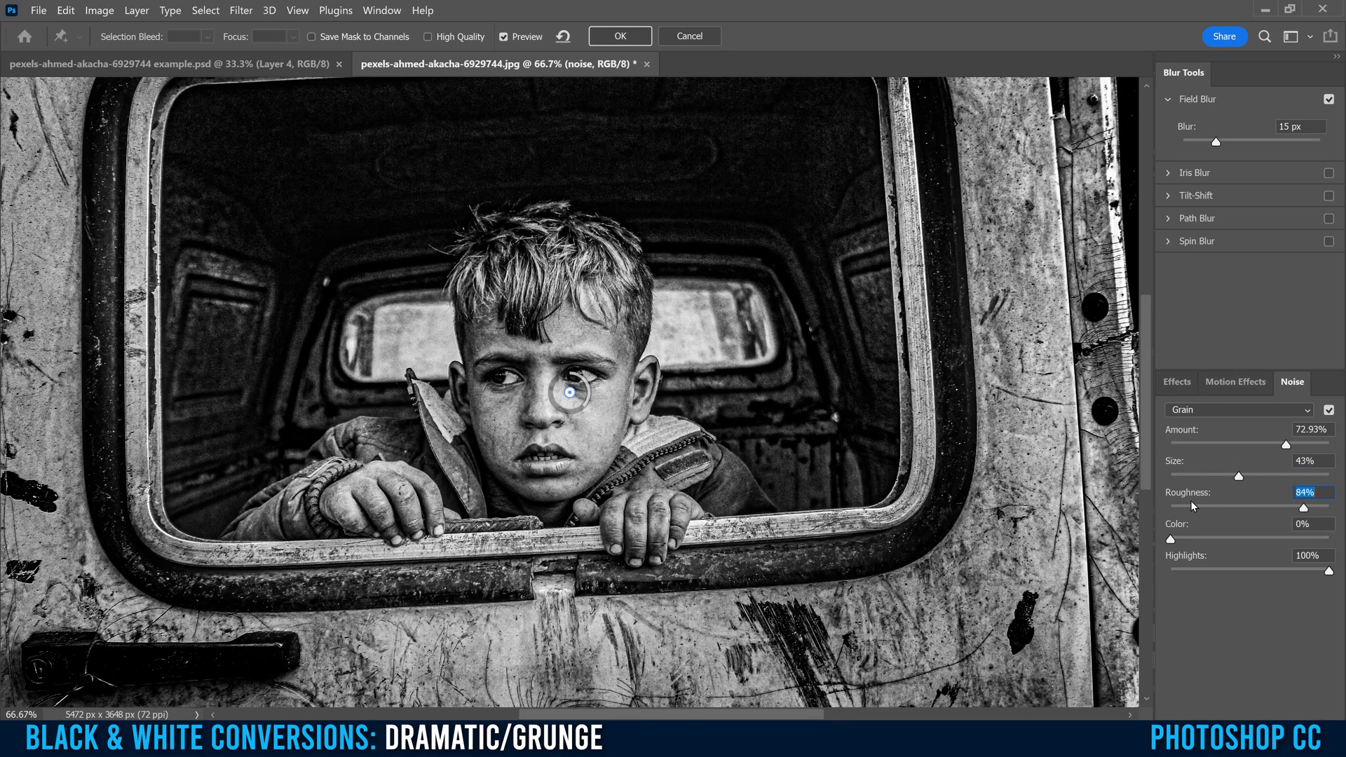
{"action": "left_click", "coordinate": [619, 37]}
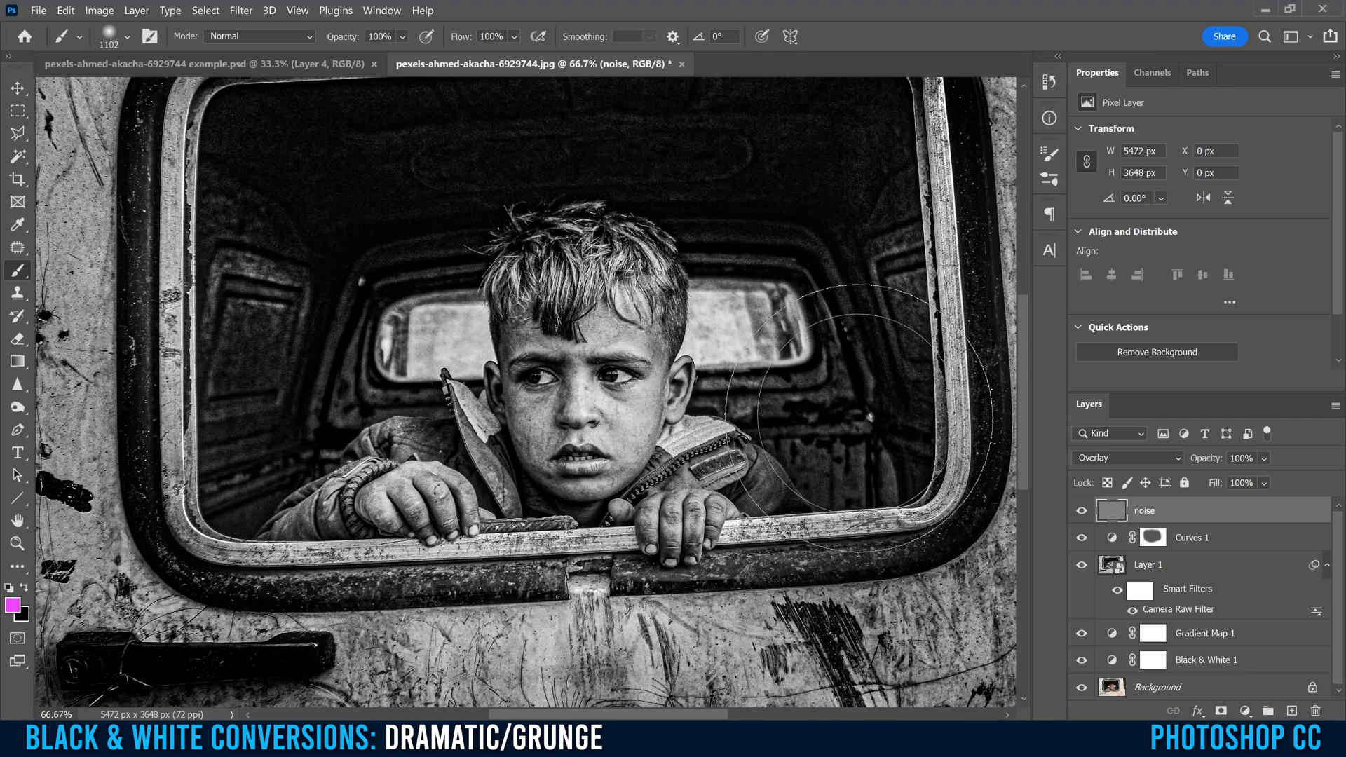
Toggle the noise layer's visibility to compare, then open its Blending Options.
{"action": "left_click", "coordinate": [1082, 512]}
{"action": "left_click", "coordinate": [1082, 512]}
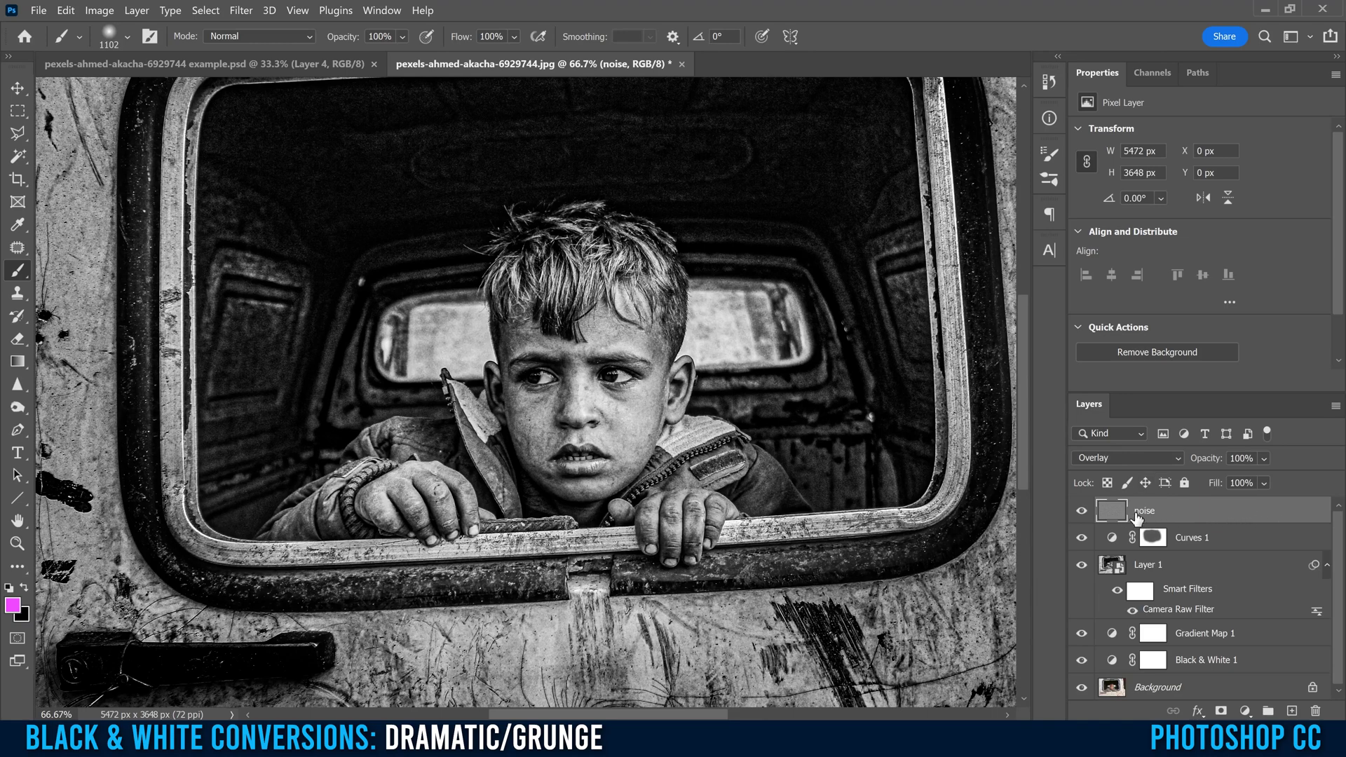
{"action": "double_click", "coordinate": [1283, 517]}
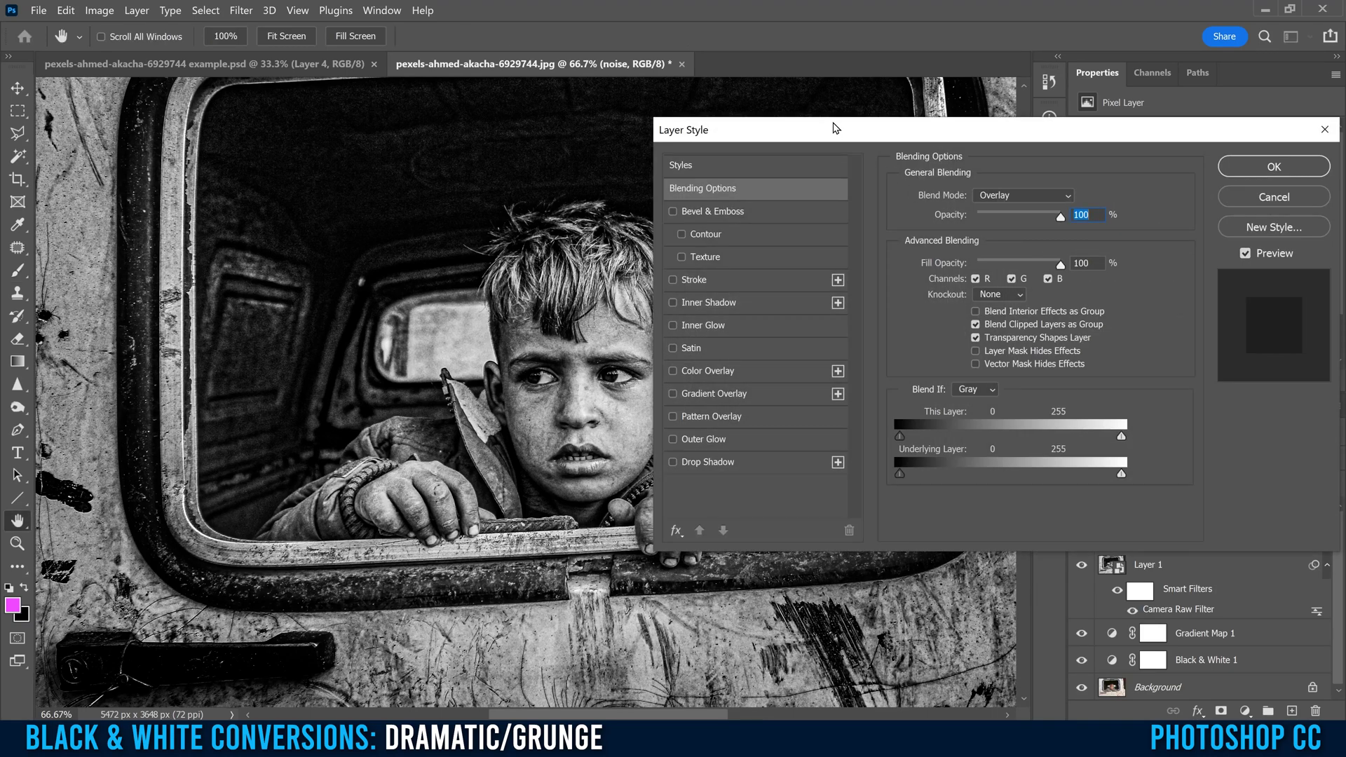
{"action": "left_click_drag", "start_coordinate": [835, 127], "coordinate": [870, 79]}
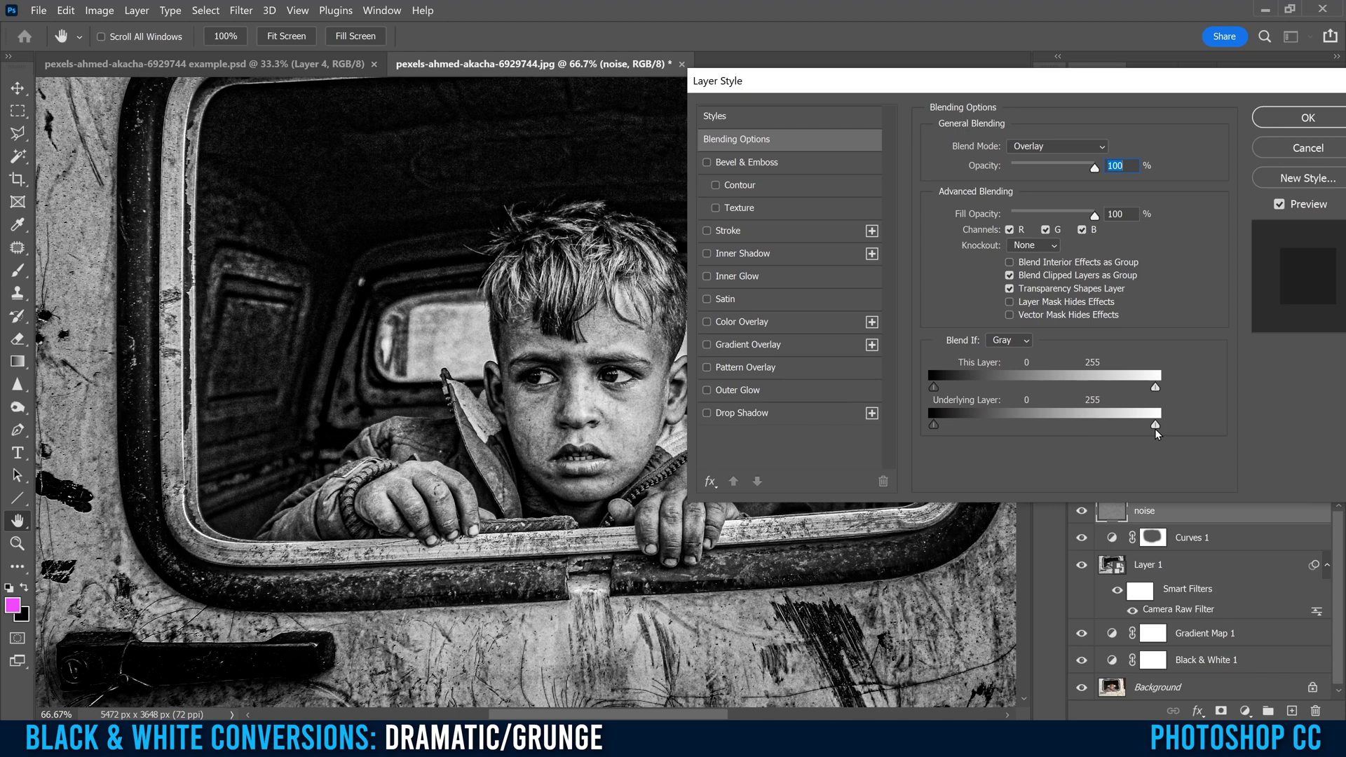
Split the Blend If Underlying Layer white slider at 102/190 and apply it.
{"action": "left_click_drag", "start_coordinate": [1155, 426], "coordinate": [1134, 425]}
{"action": "left_click_drag", "start_coordinate": [1034, 423], "coordinate": [1022, 423]}
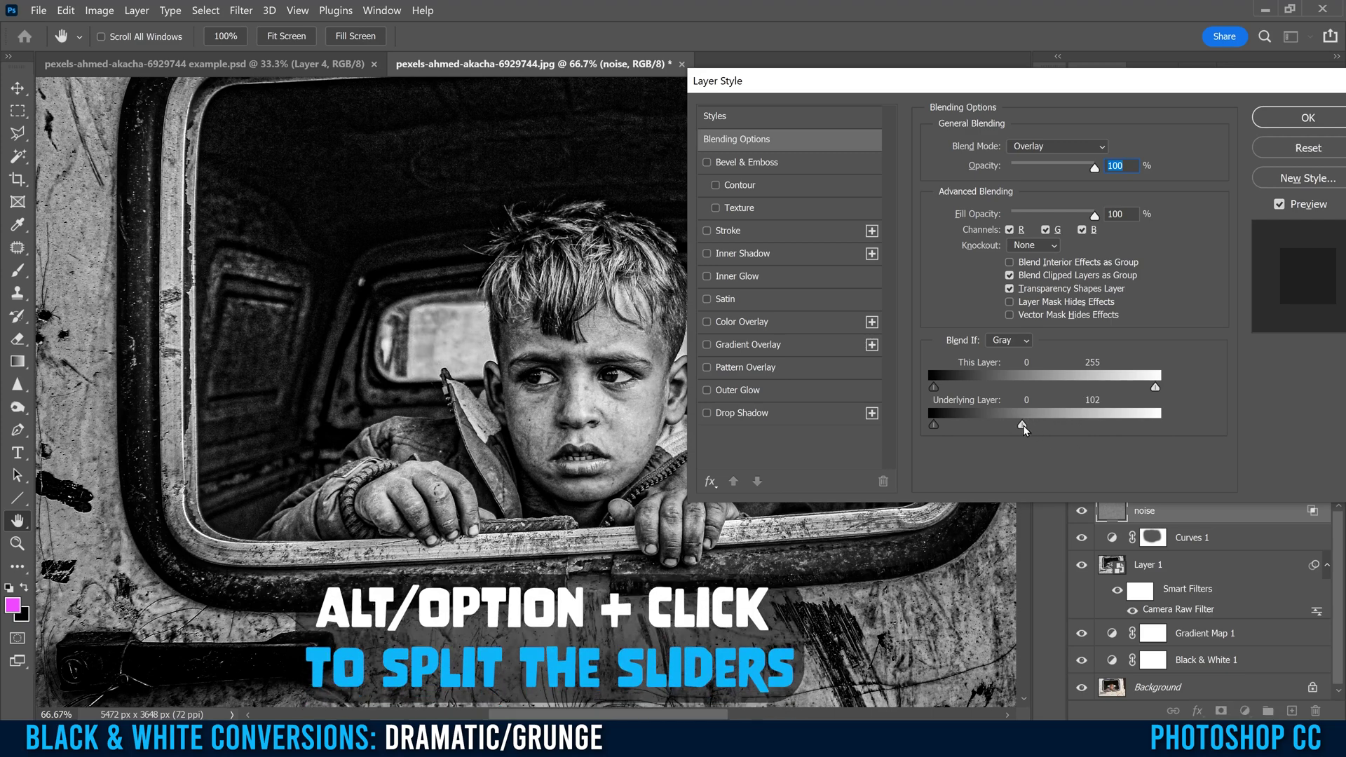
{"action": "left_click_drag", "start_coordinate": [1024, 425], "coordinate": [1069, 424]}
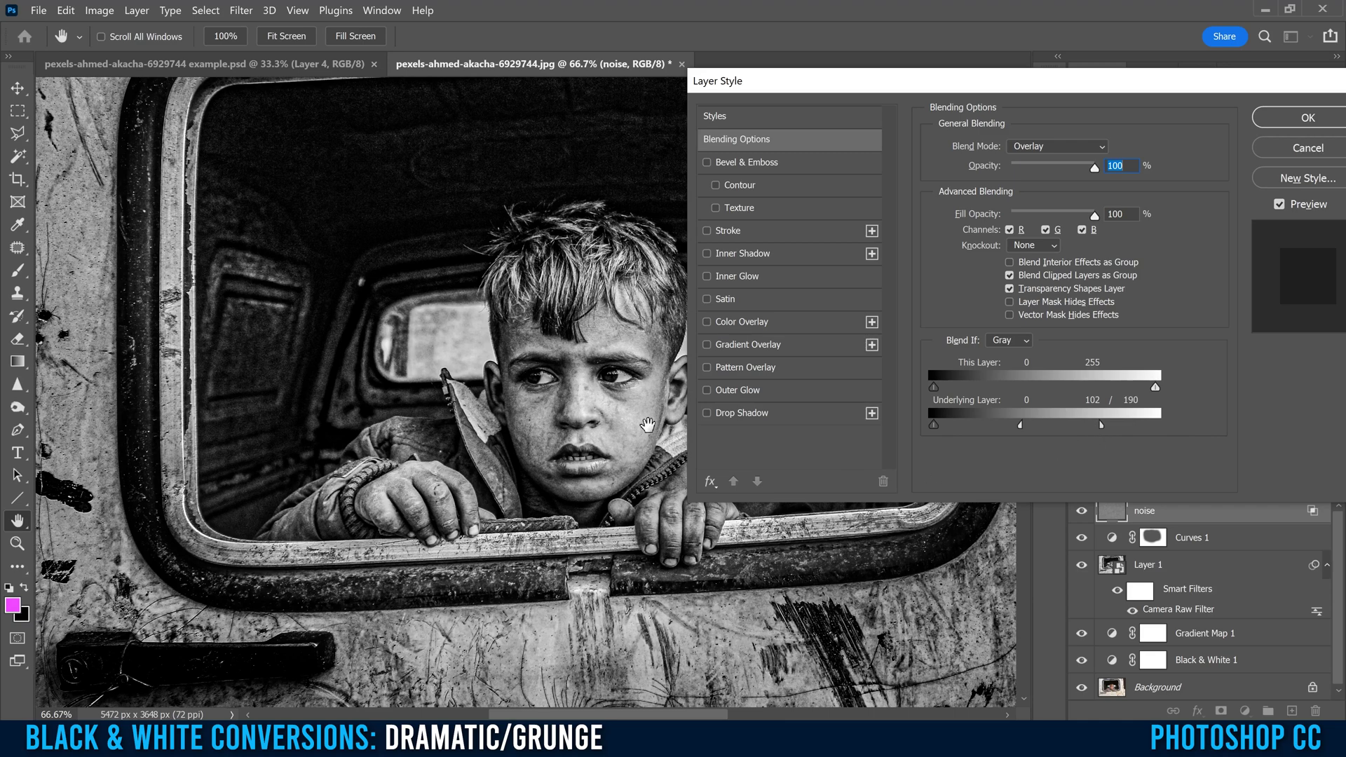
{"action": "left_click", "coordinate": [1277, 116]}
{"action": "key", "text": "b"}
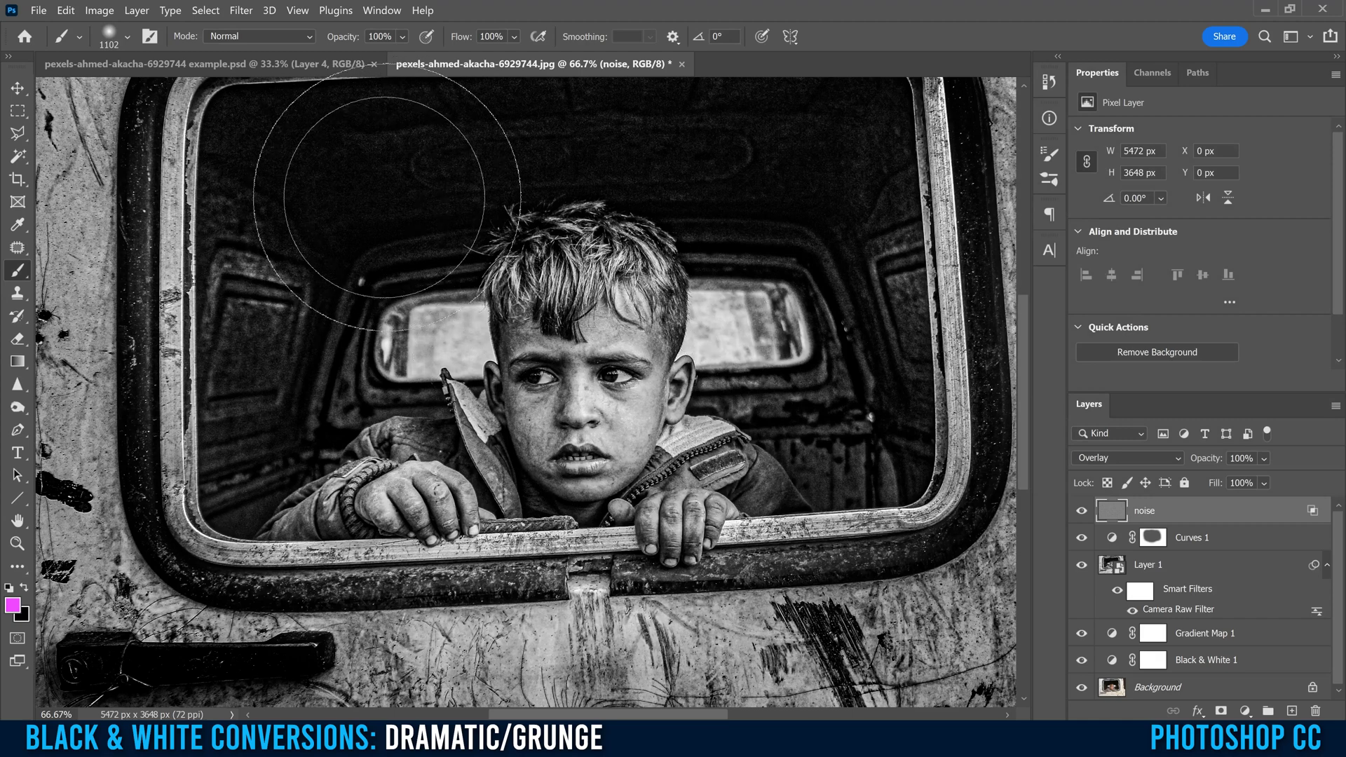
{"action": "left_click", "coordinate": [1083, 514]}
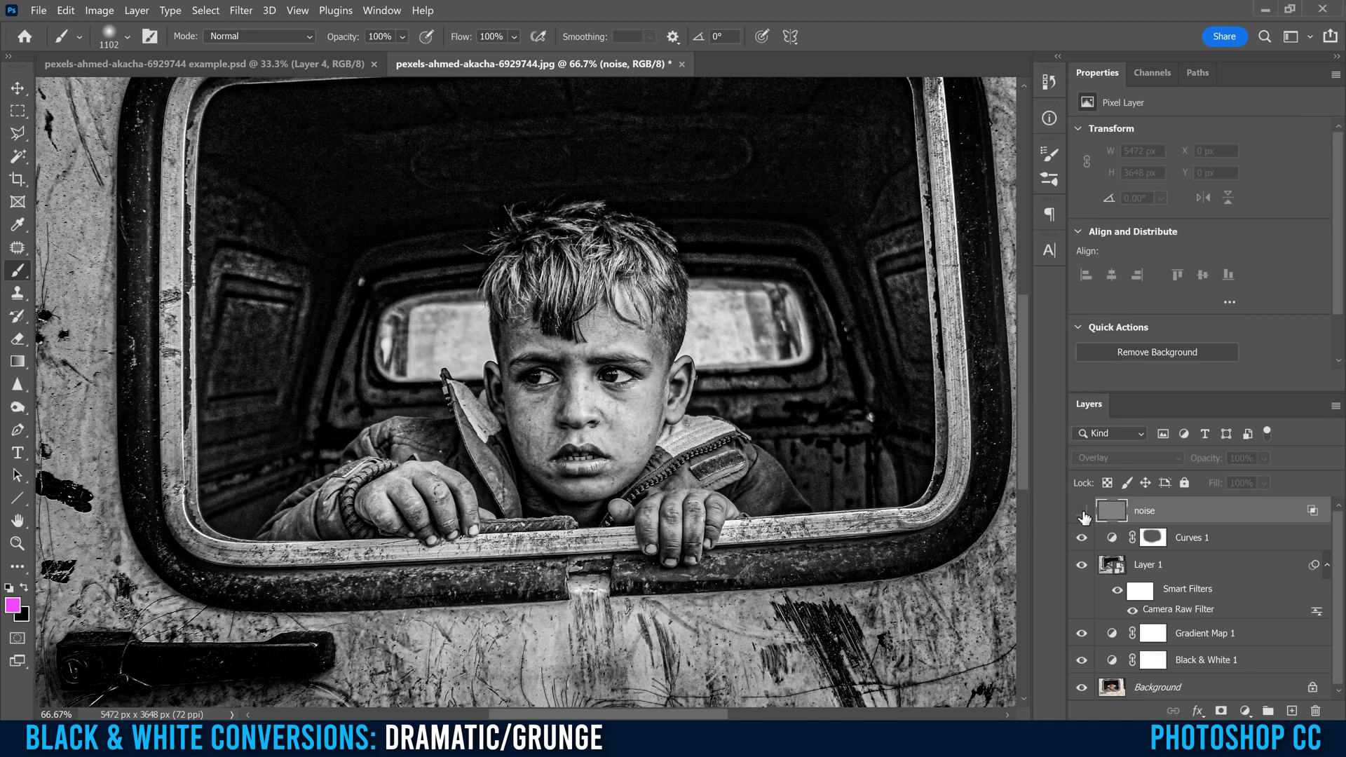
{"action": "left_click", "coordinate": [1084, 514]}
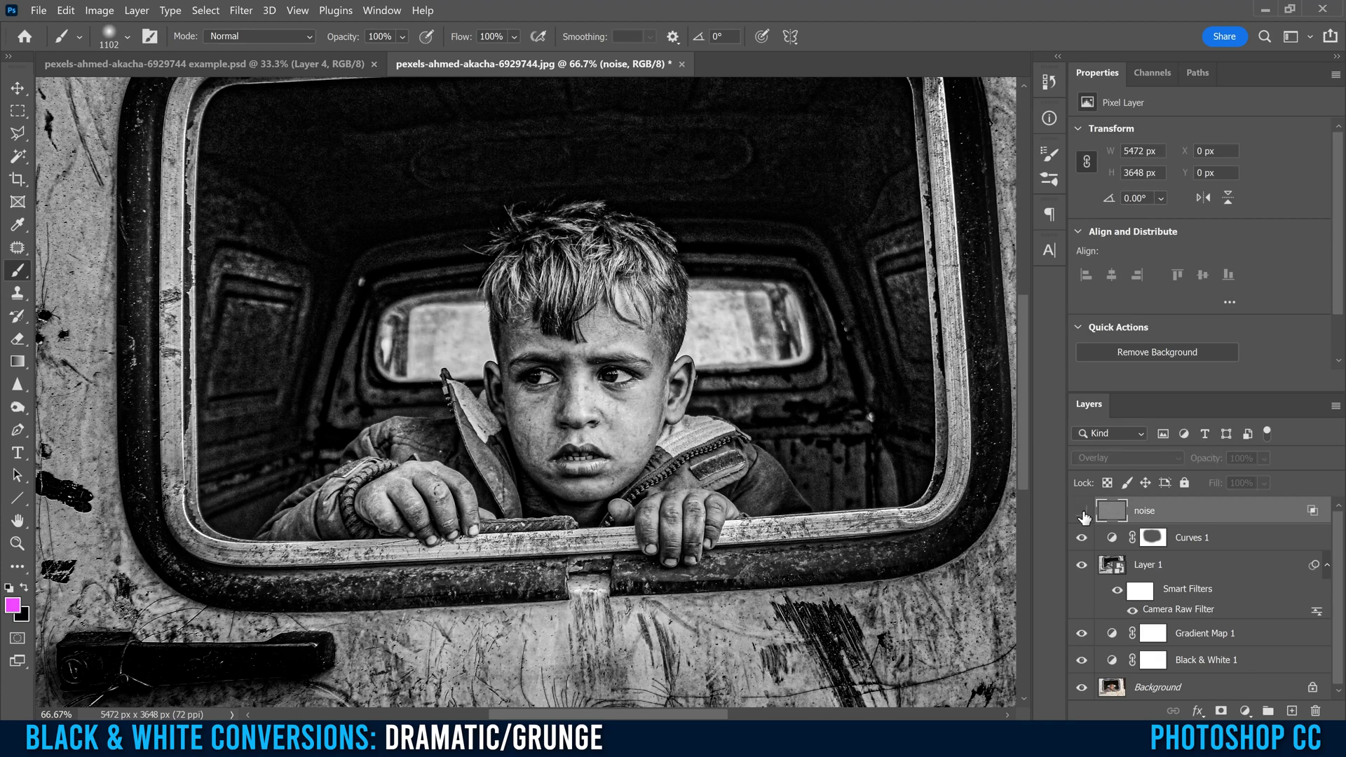
{"action": "left_click", "coordinate": [1083, 513]}
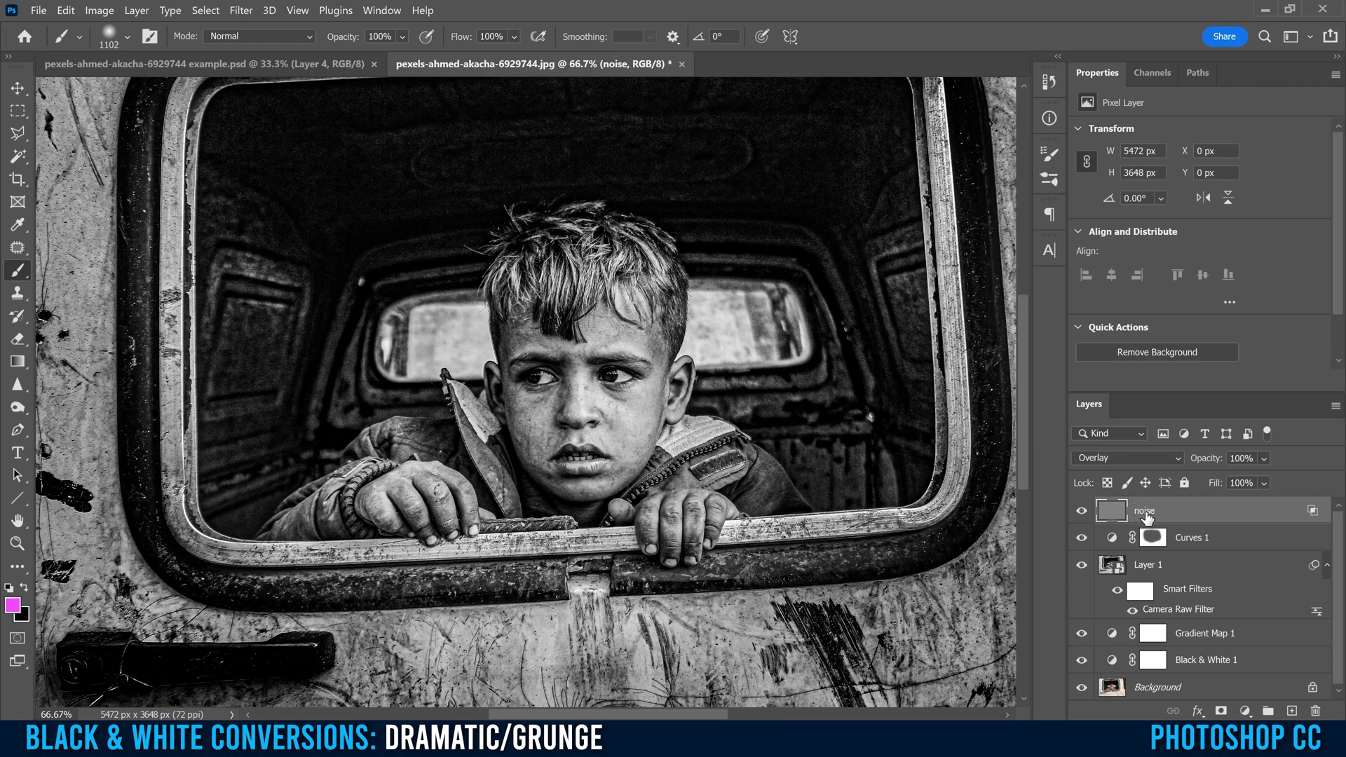
{"action": "key", "text": "ctrl+minus"}
{"action": "key", "text": "ctrl+minus"}
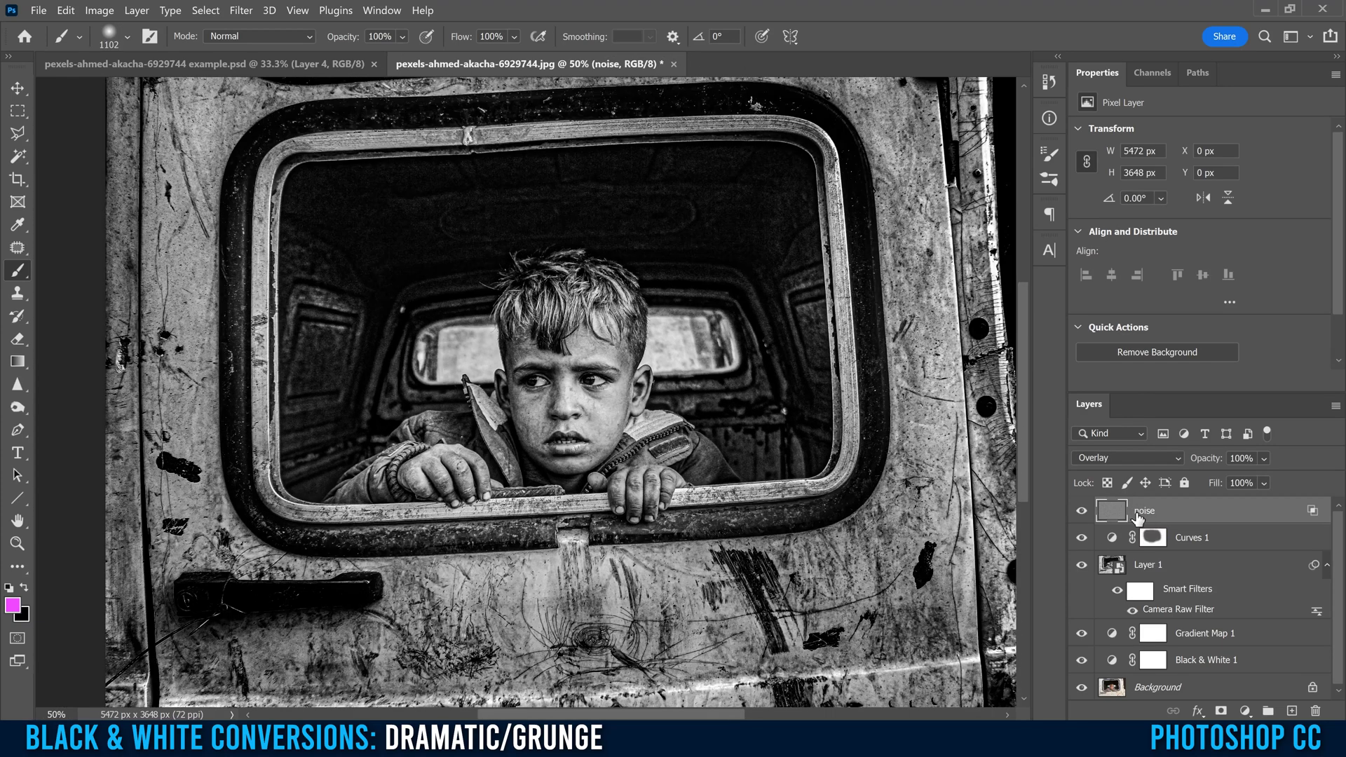